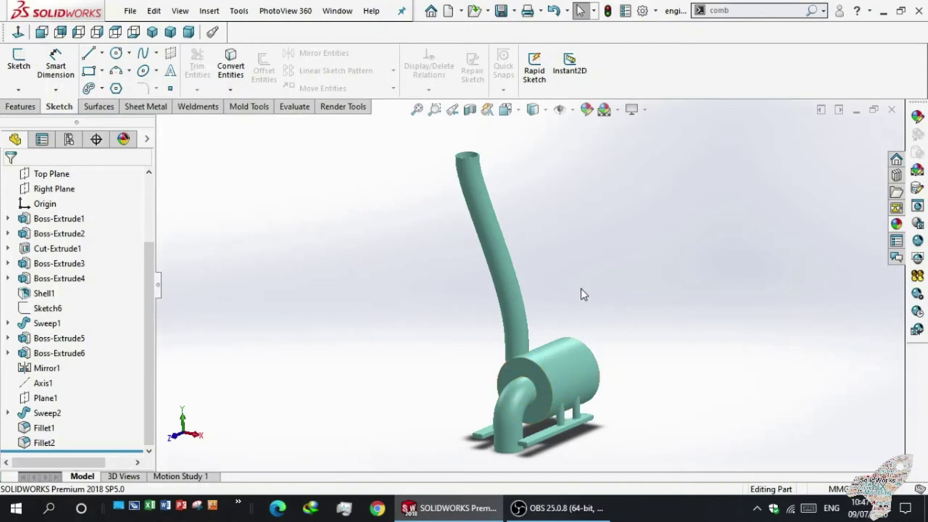
- Orbit and zoom the model to inspect the cylinder's circular end, side and base
middle_drag(581, 288, 601, 283)
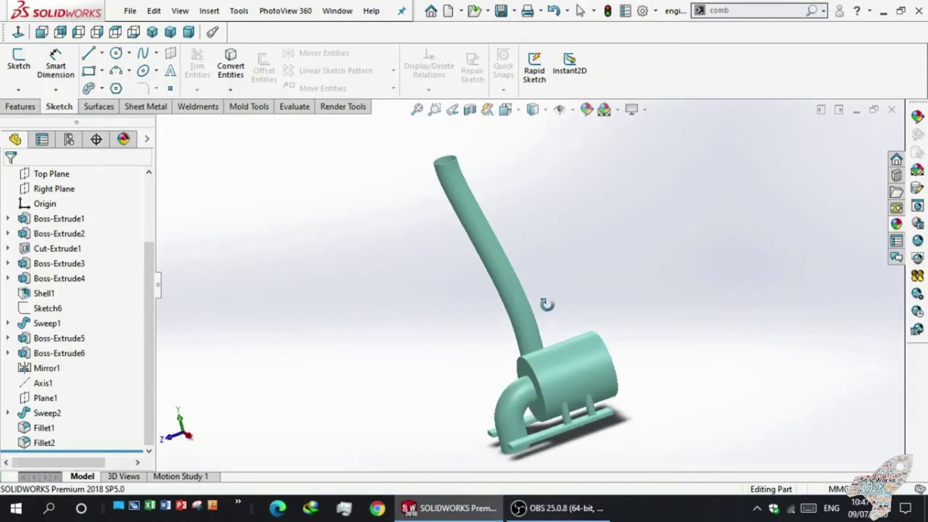
mouse_move(600, 284)
middle_down()
mouse_move(618, 290)
mouse_move(598, 287)
middle_up()
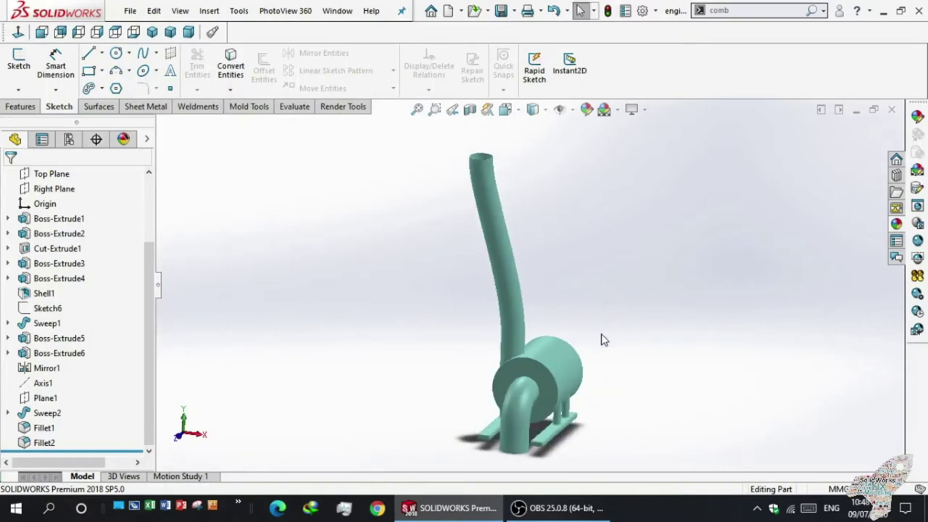
scroll(599, 390, down, 2)
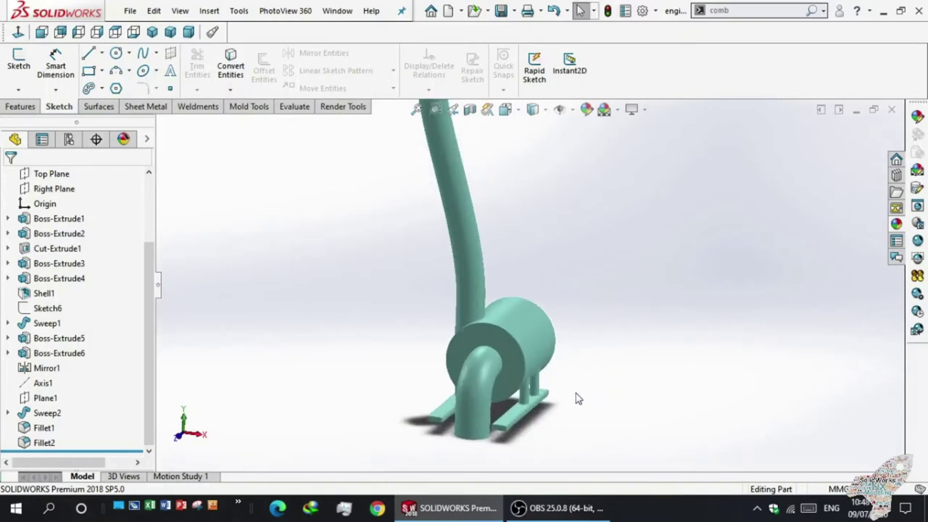
middle_drag(576, 398, 559, 390)
scroll(576, 373, up, 1)
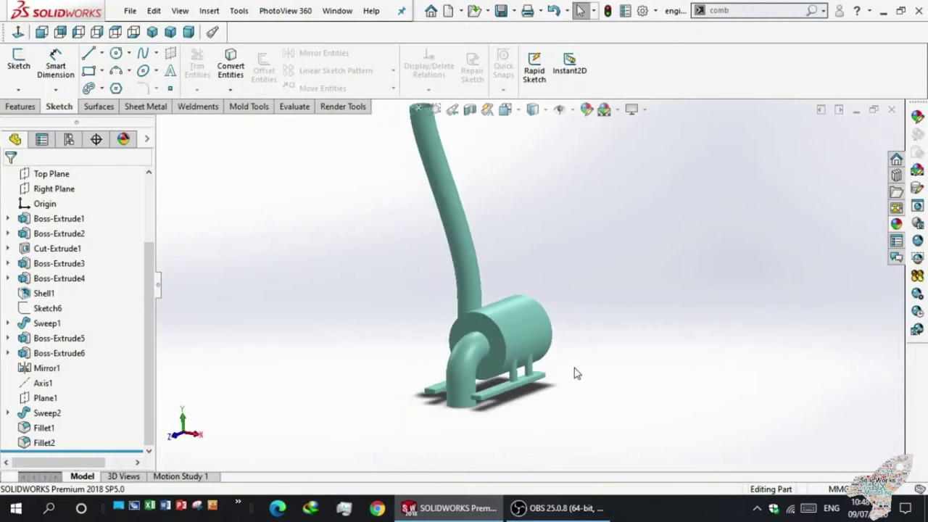
scroll(570, 320, up, 3)
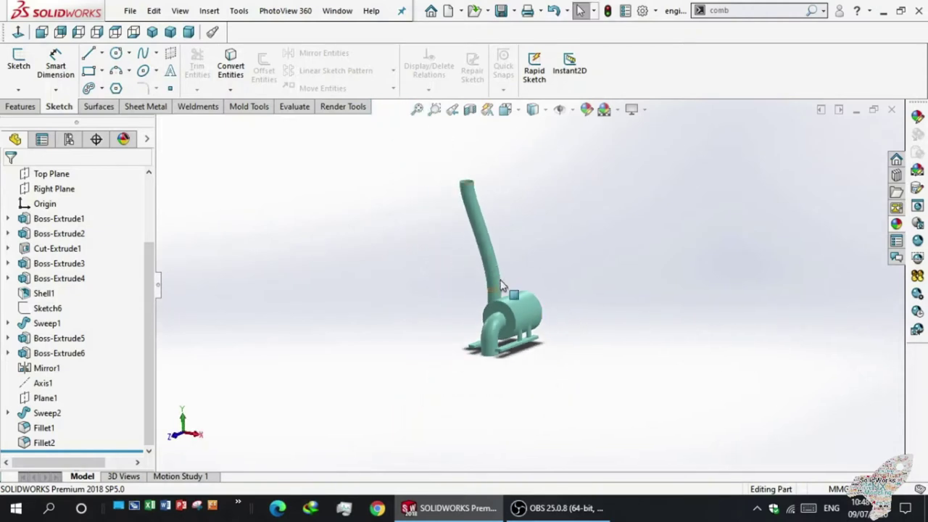
scroll(549, 252, down, 2)
middle_drag(528, 271, 404, 301)
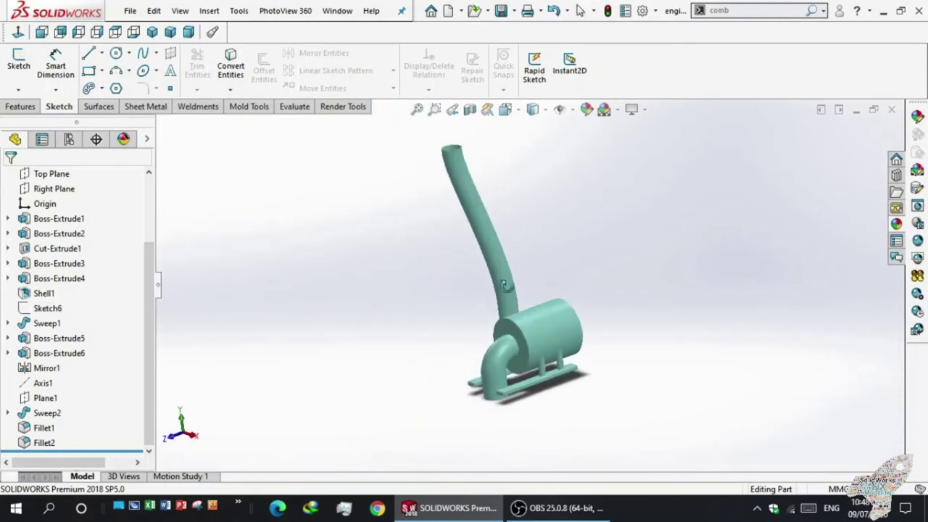
mouse_move(404, 302)
middle_down()
mouse_move(559, 269)
mouse_move(539, 288)
middle_up()
scroll(540, 289, up, 2)
scroll(537, 251, up, 1)
scroll(525, 248, down, 2)
scroll(523, 251, down, 2)
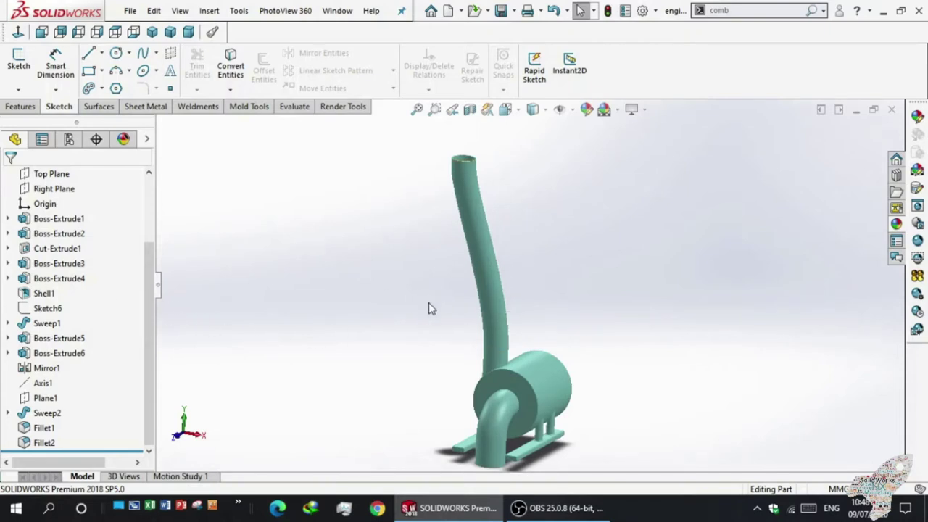
mouse_move(418, 324)
middle_down()
mouse_move(357, 338)
mouse_move(396, 329)
mouse_move(385, 330)
middle_up()
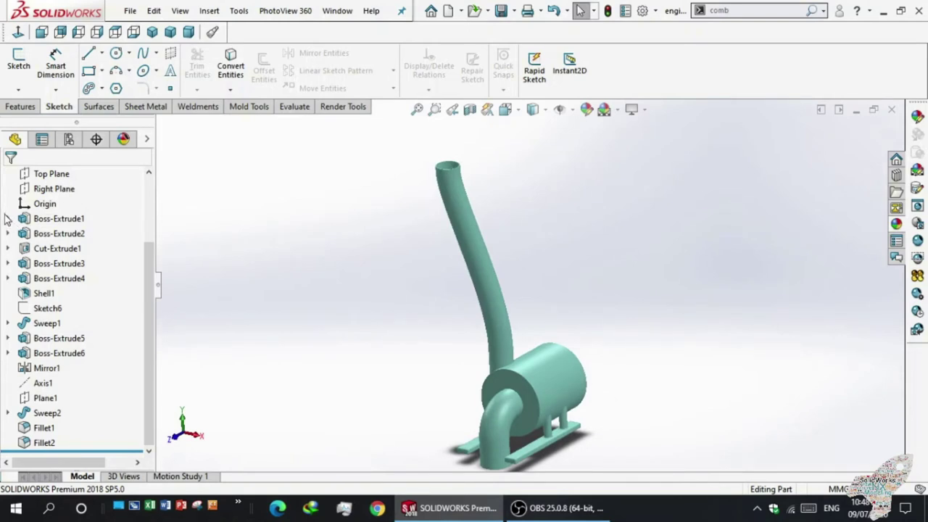
- Move the Ø260 dimension in Boss-Extrude1's Sketch1 further left and exit the sketch
click(8, 233)
click(9, 219)
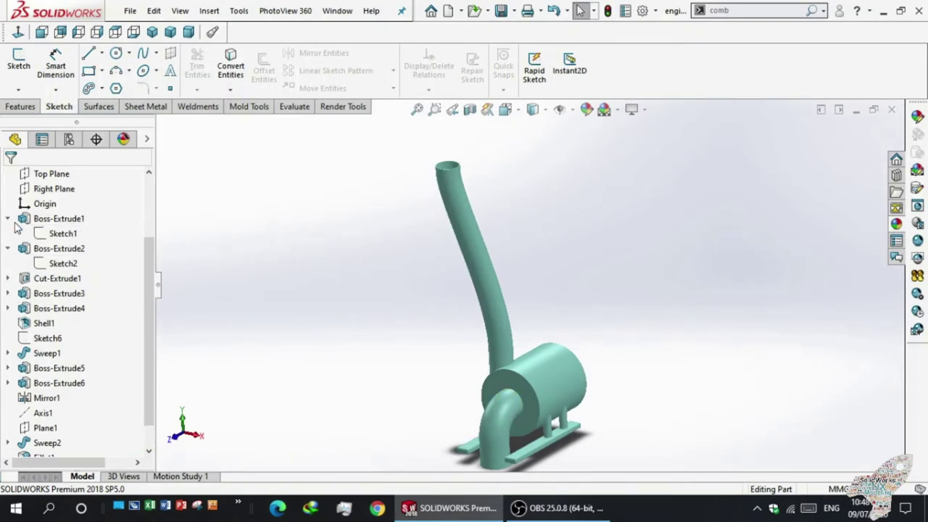
click(57, 238)
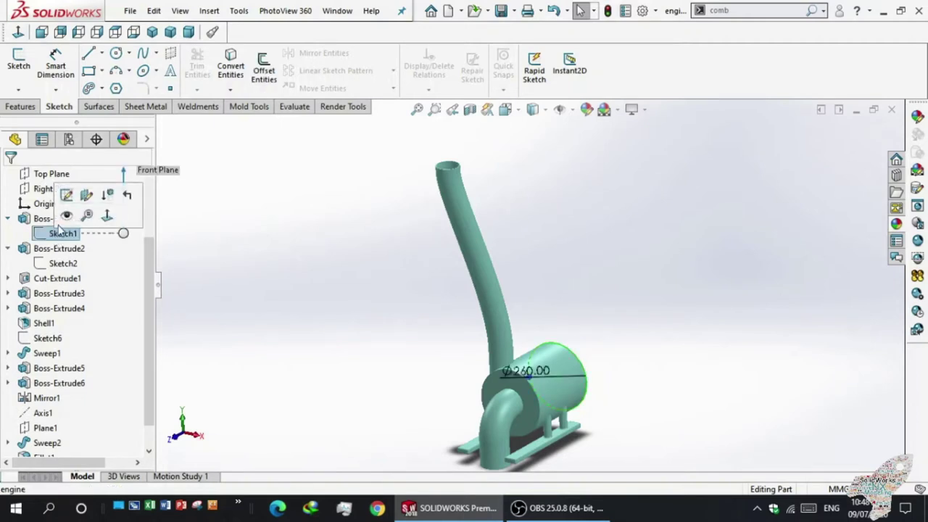
click(66, 196)
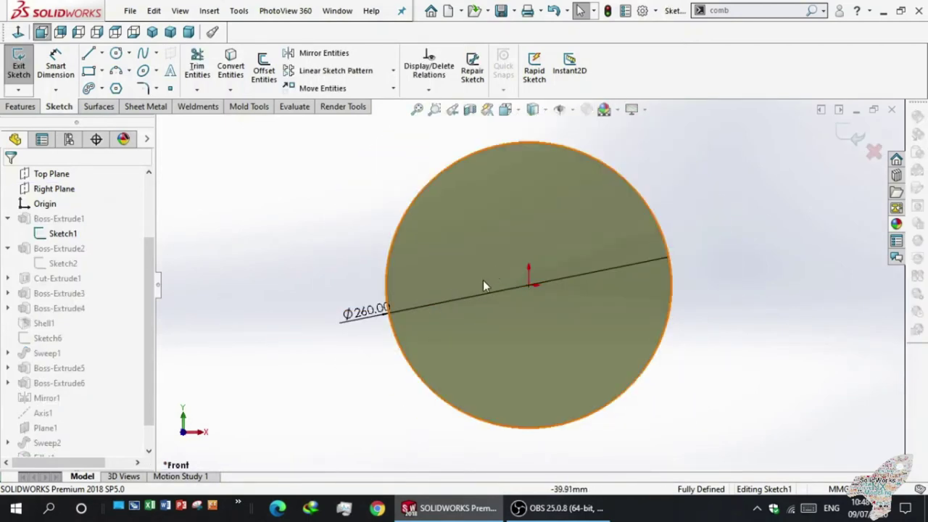
drag(348, 317, 309, 304)
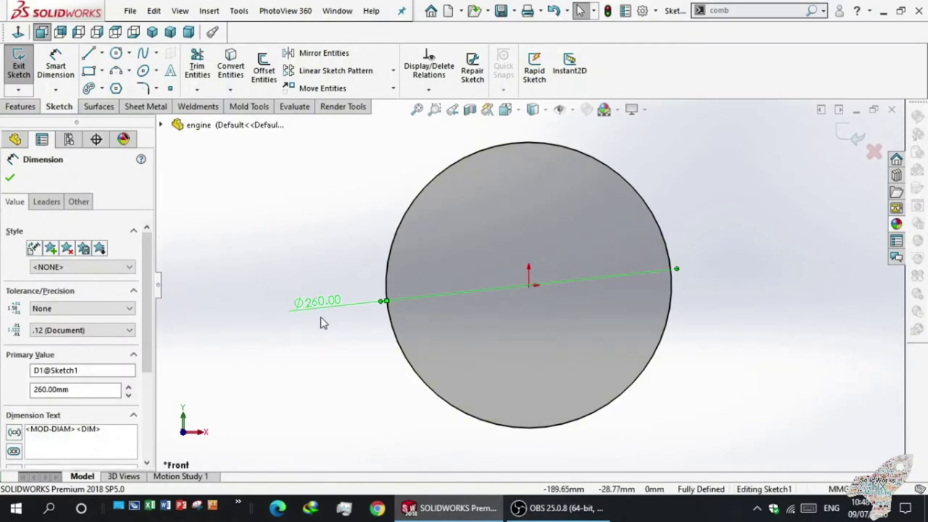
click(21, 69)
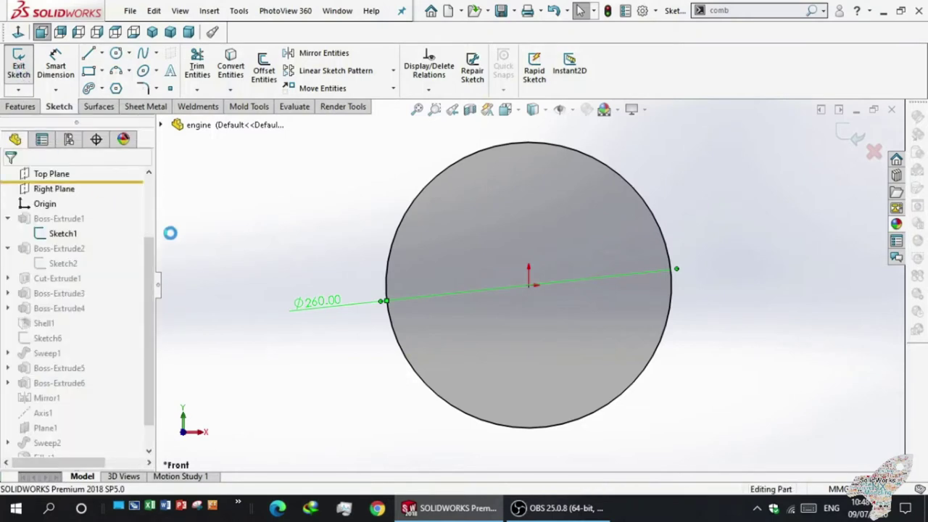
click(61, 217)
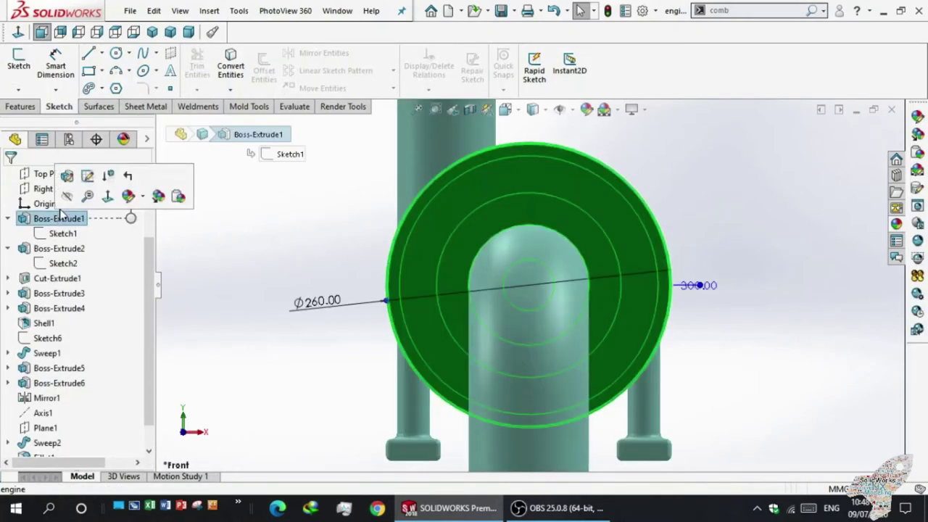
- Reapply Boss-Extrude1 unchanged as a Blind 300 mm extrusion of the Ø260 circle
click(66, 177)
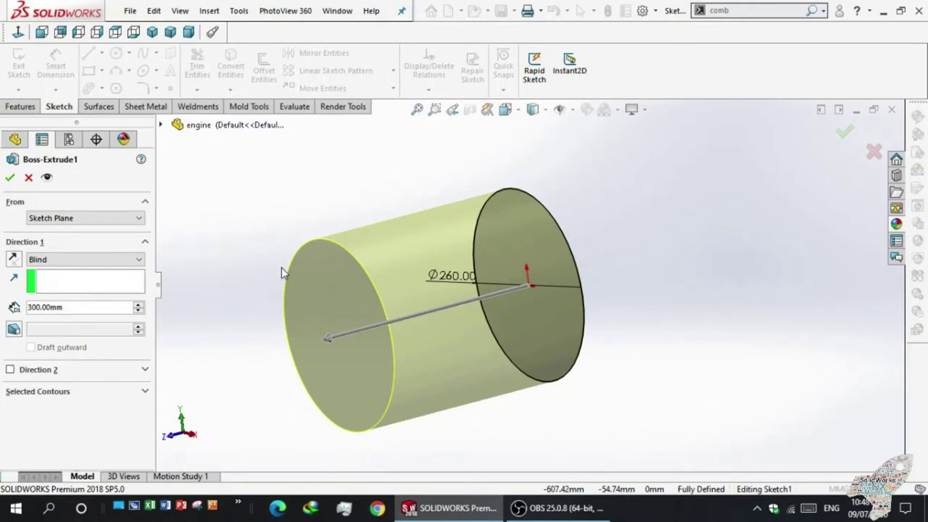
mouse_move(319, 271)
middle_down()
mouse_move(249, 284)
mouse_move(300, 284)
middle_up()
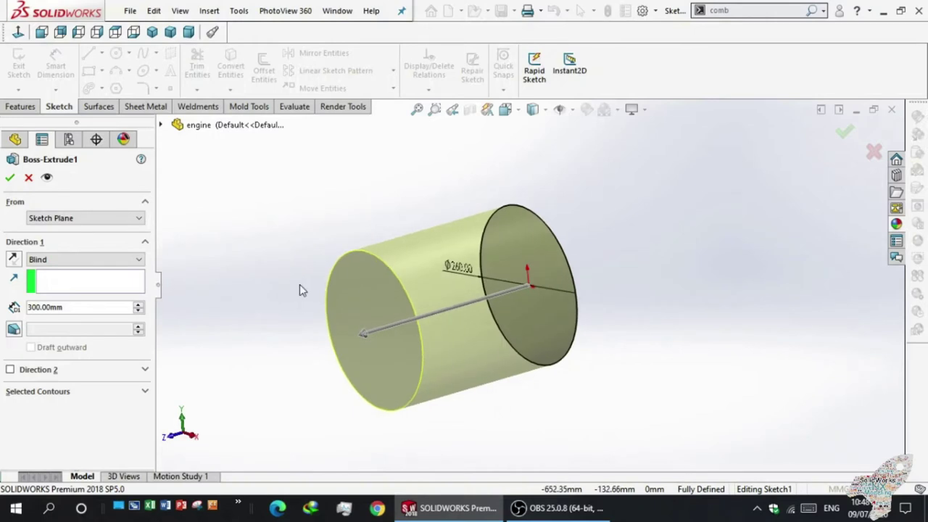
click(9, 179)
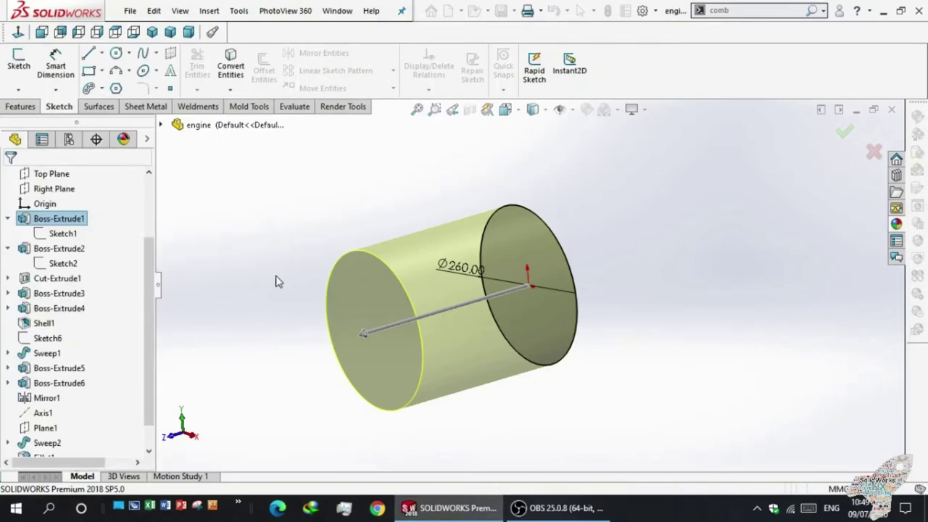
middle_drag(266, 287, 201, 296)
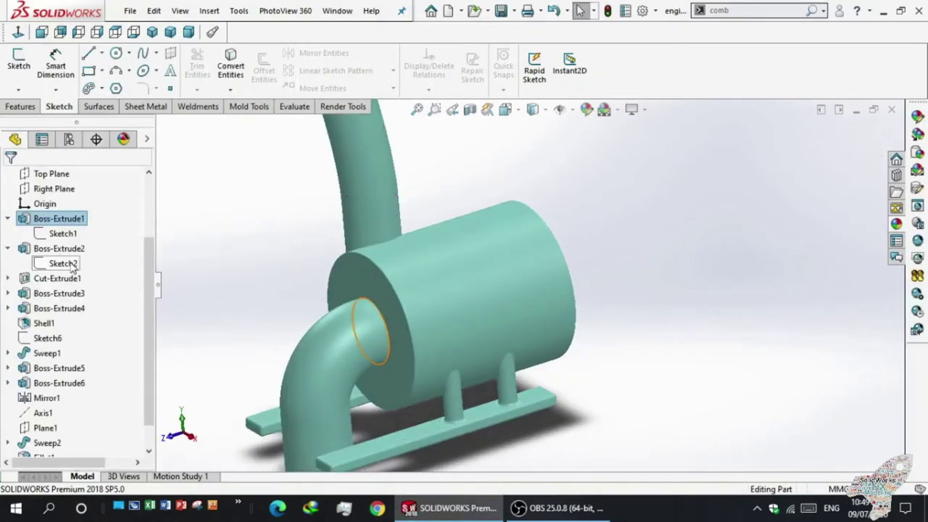
- Drag the 75.00 dimension in Boss-Extrude2's Sketch2 up-left, exit, and view cylinder and pipe
click(54, 248)
click(52, 264)
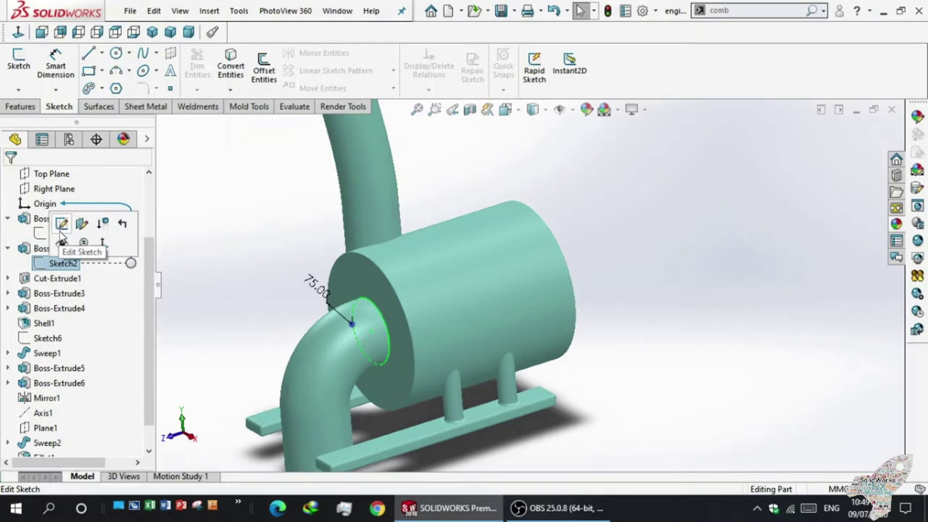
click(63, 223)
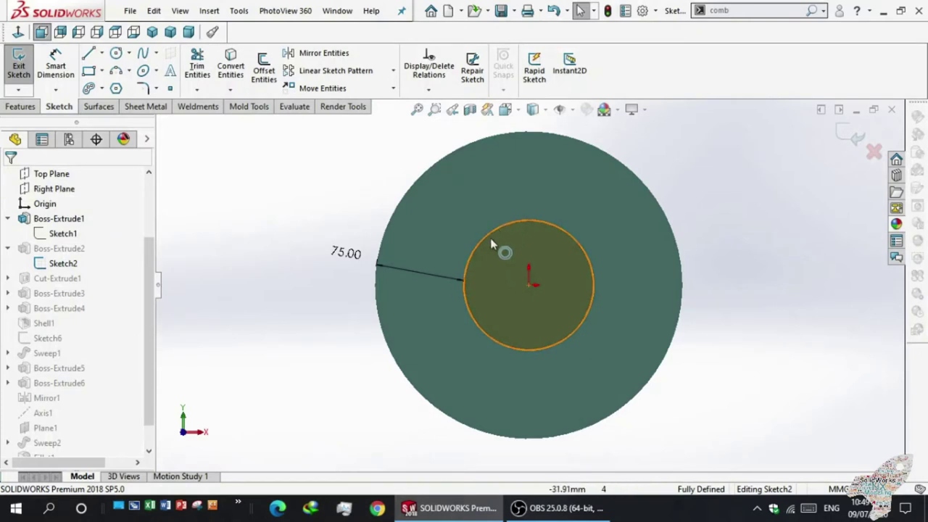
drag(346, 252, 304, 241)
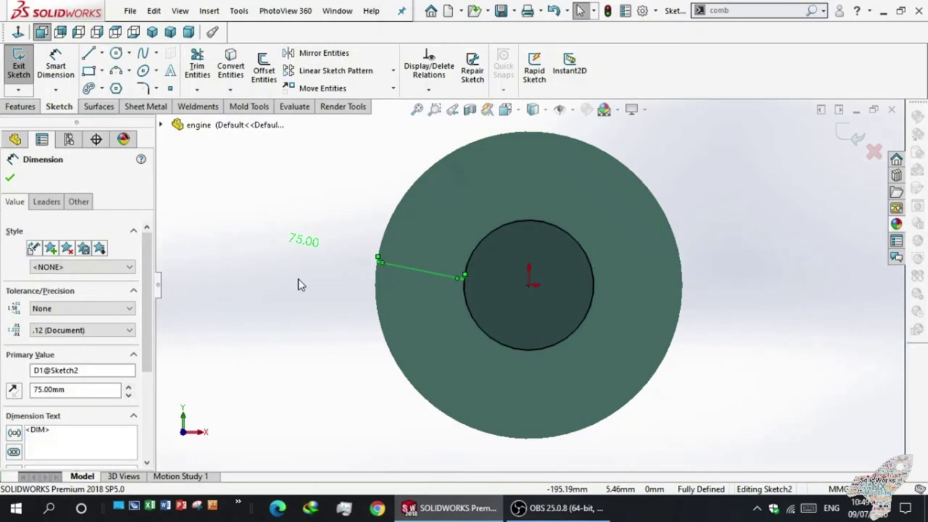
click(28, 73)
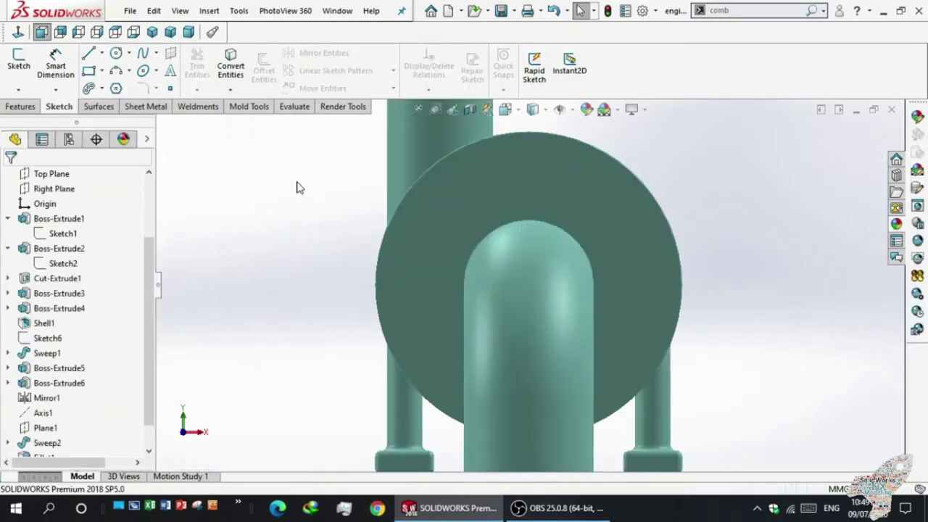
middle_drag(301, 180, 216, 257)
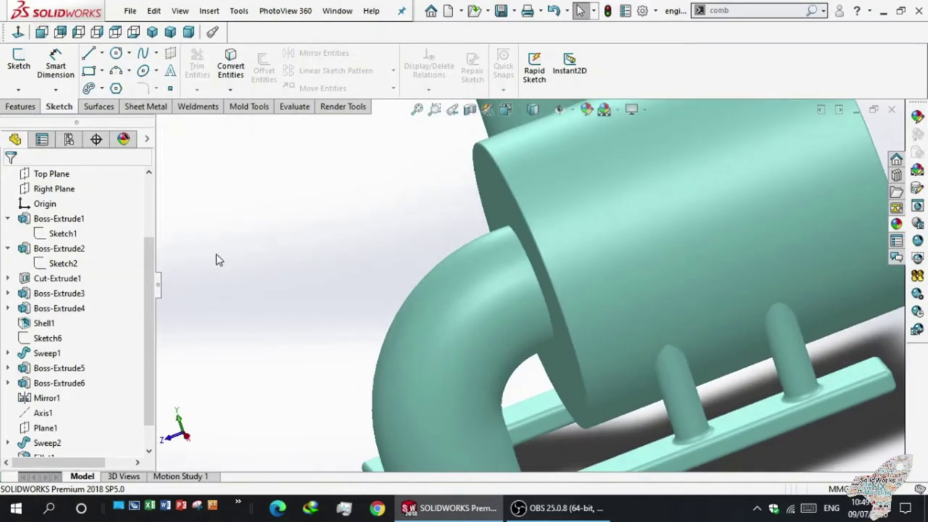
click(58, 264)
- Reapply Boss-Extrude2 unchanged as a Blind 13.00 mm extrusion with Merge result
click(29, 249)
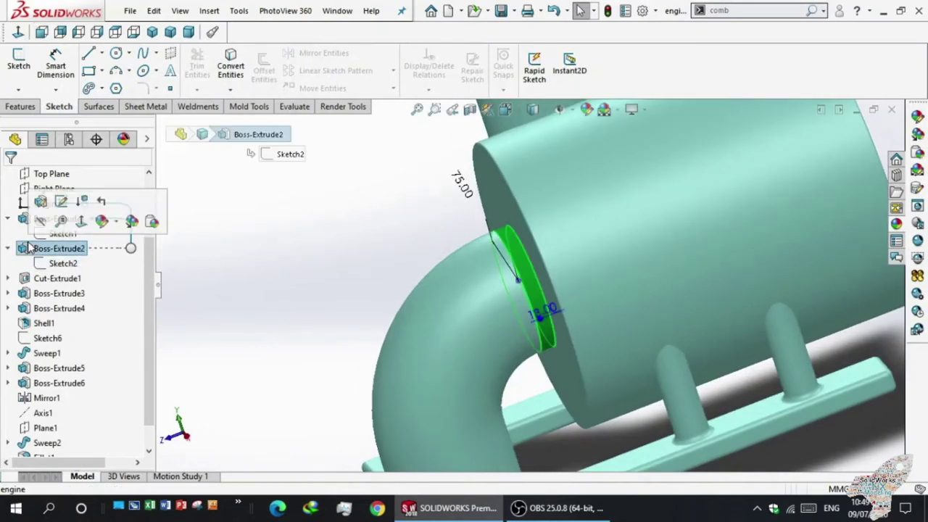
click(42, 201)
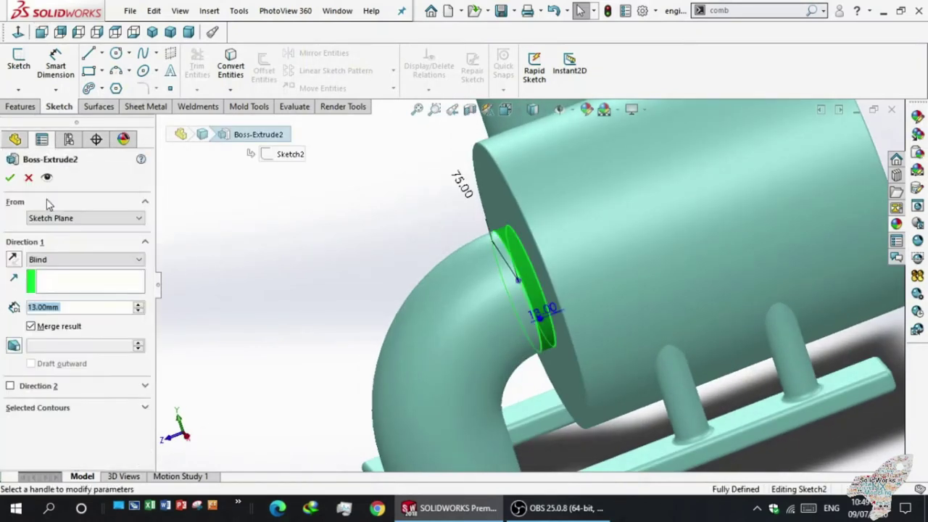
mouse_move(303, 244)
middle_down()
mouse_move(280, 242)
mouse_move(285, 259)
middle_up()
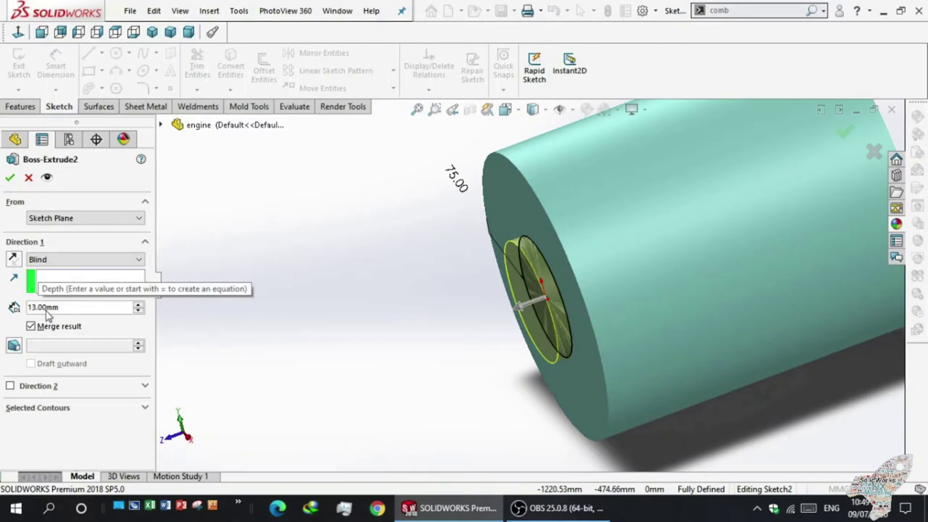
middle_drag(280, 278, 308, 283)
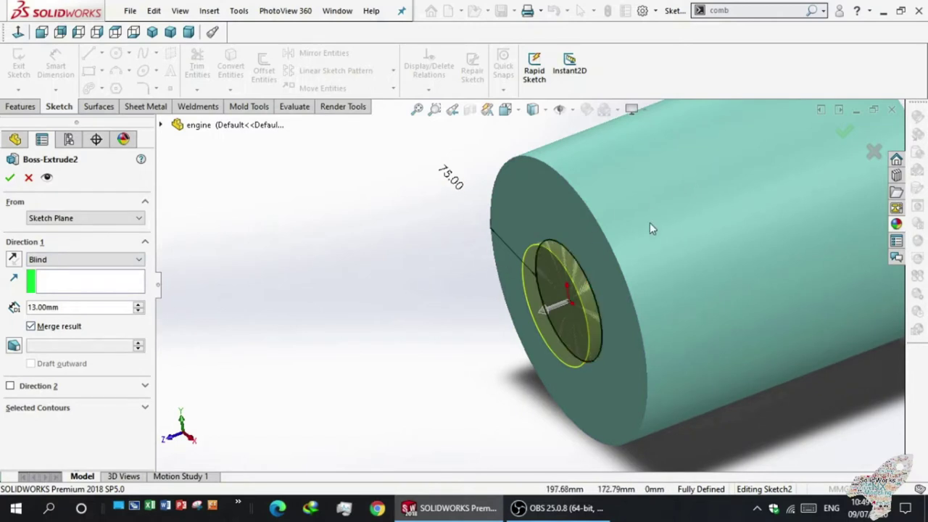
click(9, 179)
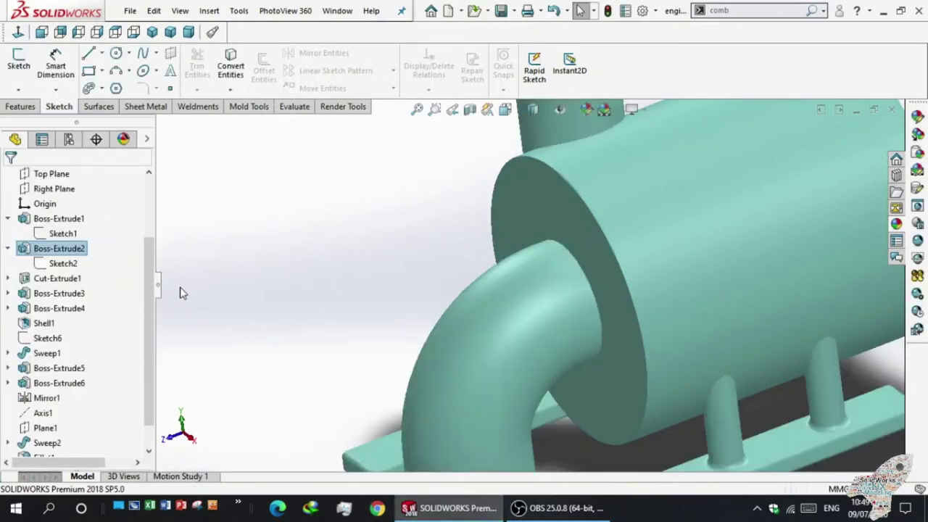
click(50, 279)
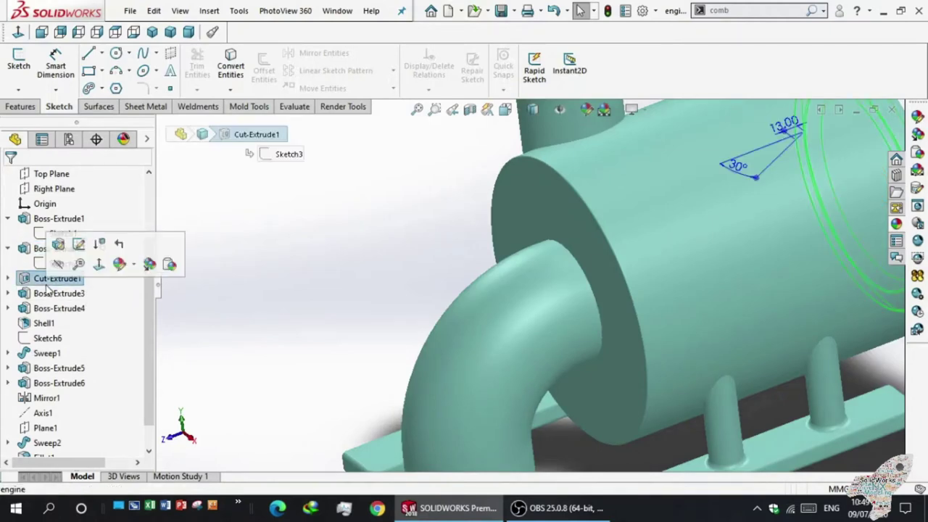
- In Cut-Extrude1's Sketch3, move the 45.00 and 13.00 dimensions clear of the circles
scroll(348, 268, up, 3)
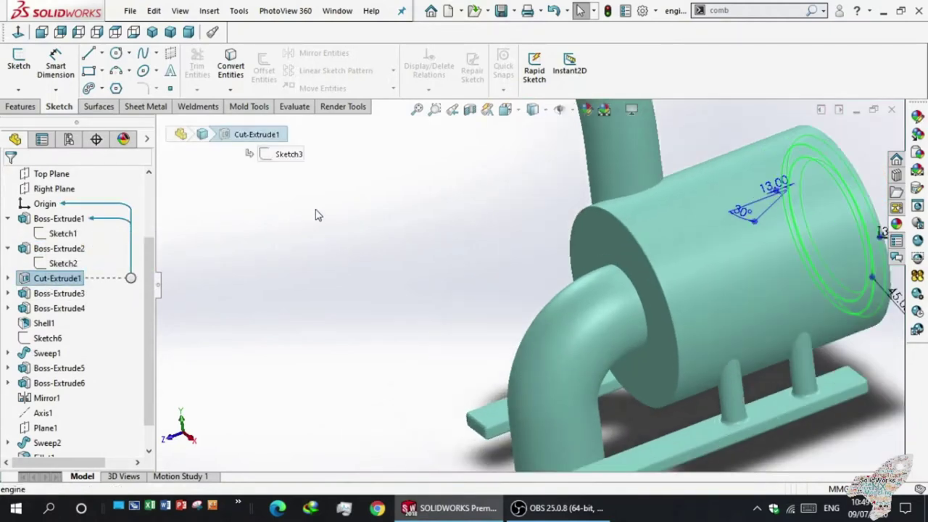
middle_drag(317, 213, 473, 251)
scroll(605, 246, down, 3)
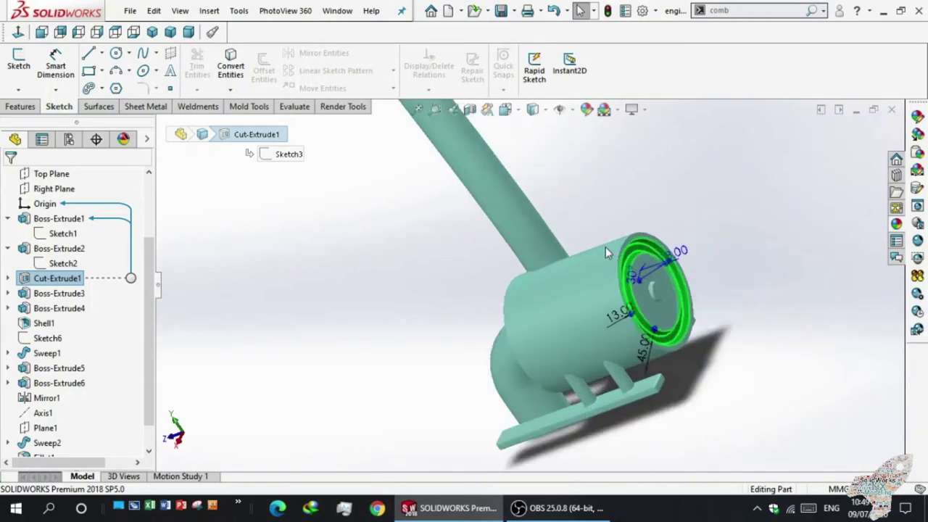
click(8, 280)
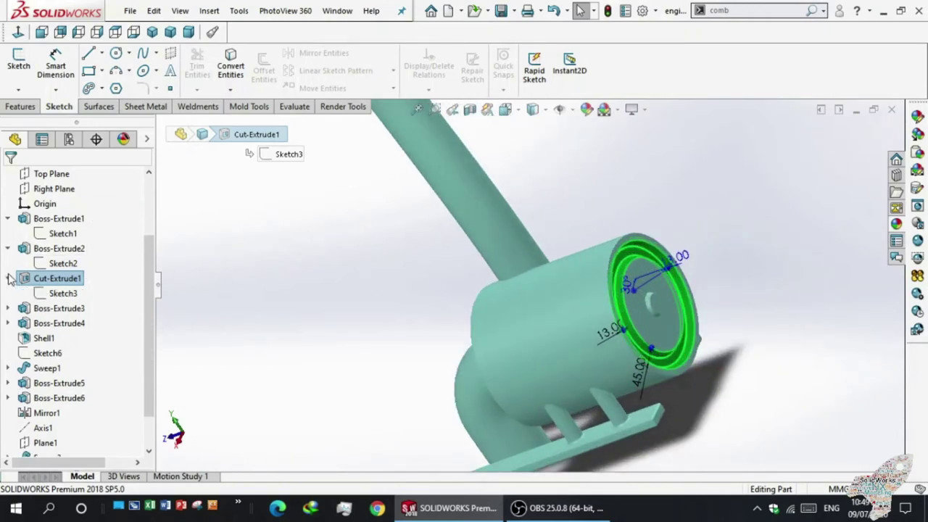
click(54, 293)
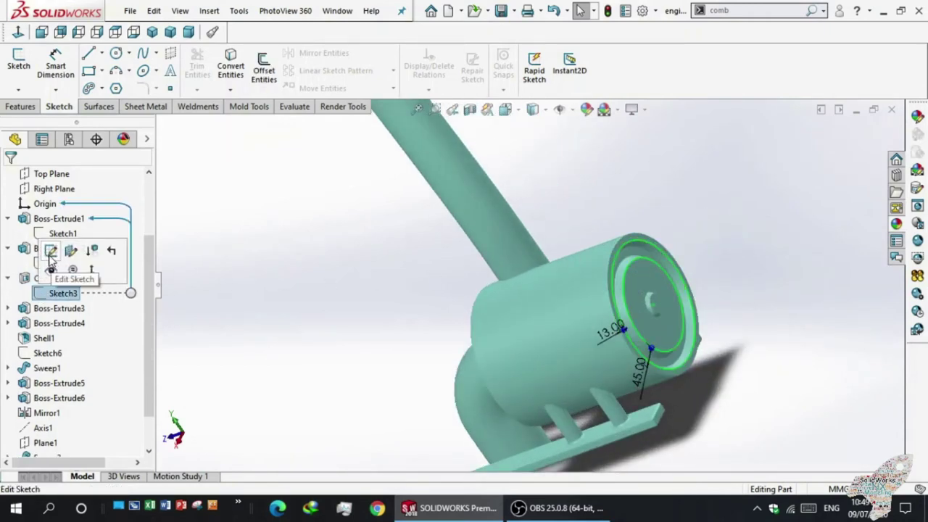
click(50, 251)
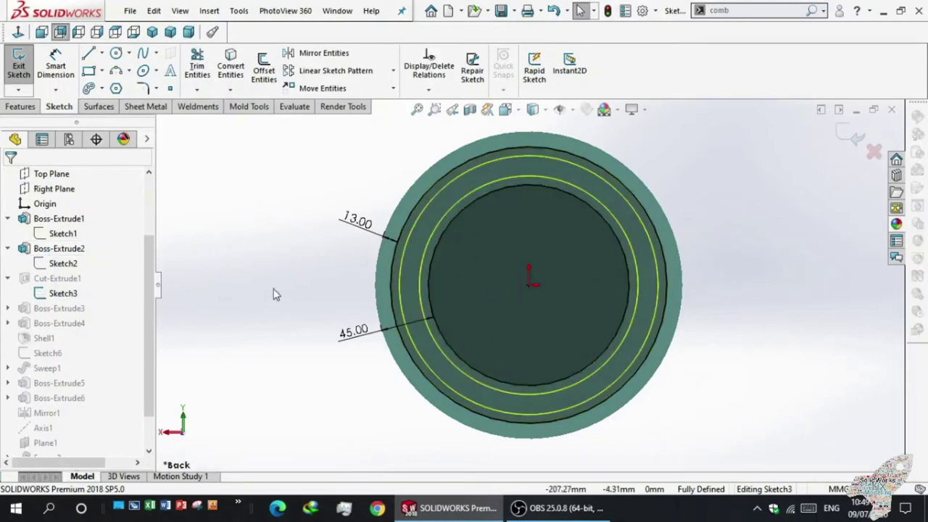
drag(362, 336, 259, 323)
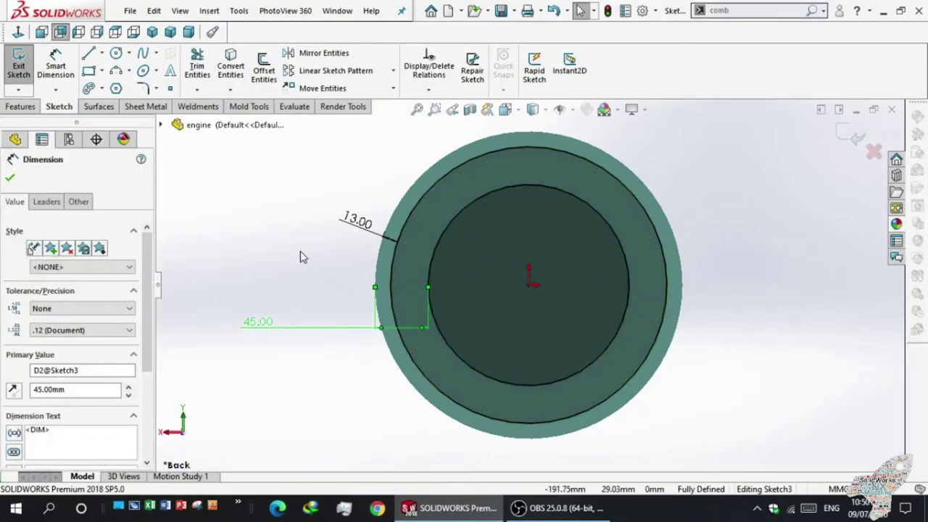
drag(346, 233, 297, 210)
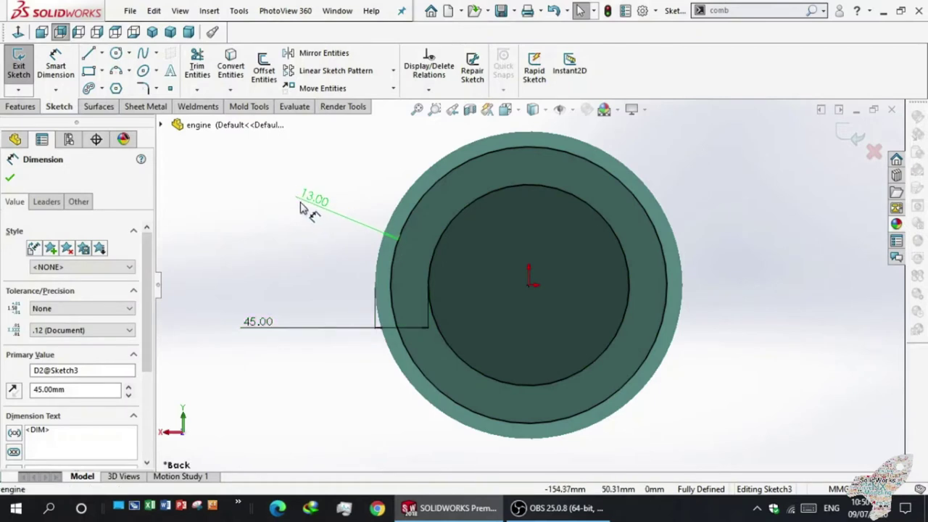
click(281, 143)
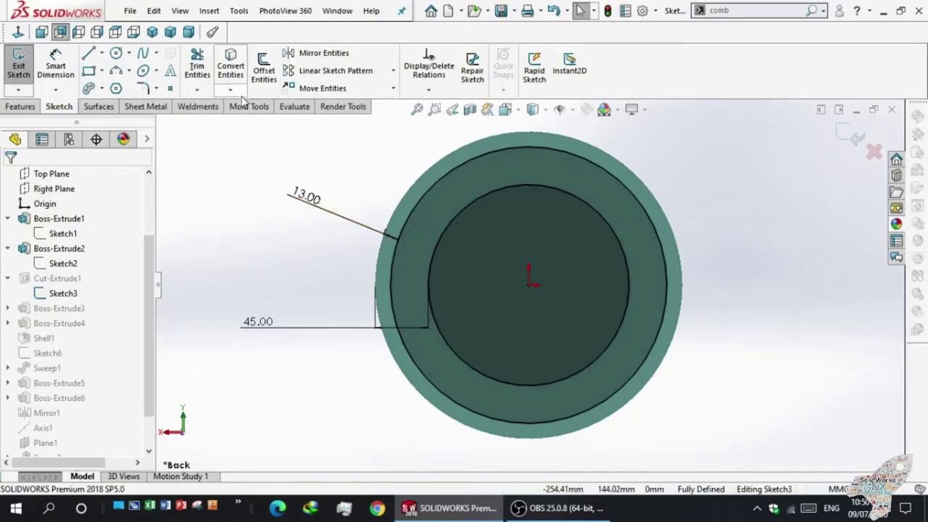
- Raise the 45.00 dimension slightly and exit Sketch3 to rebuild the part
scroll(388, 271, down, 3)
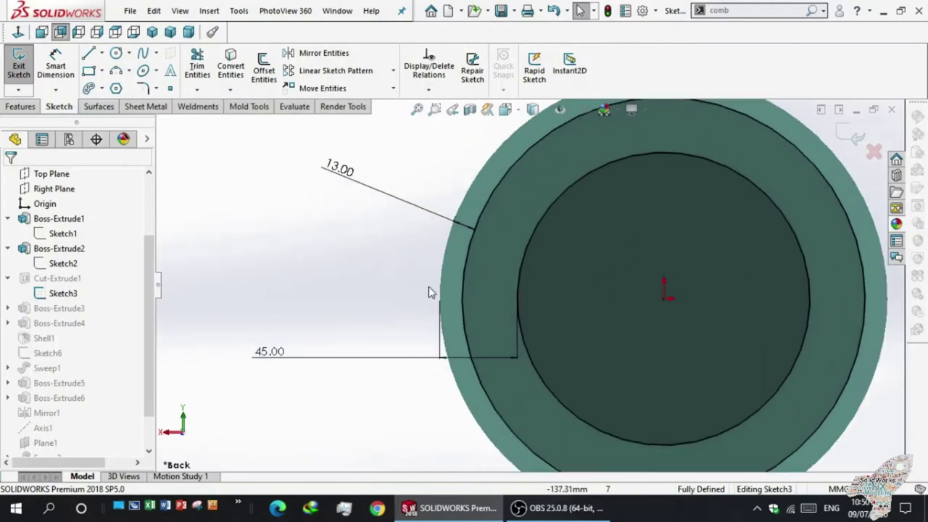
scroll(429, 292, up, 2)
scroll(430, 290, up, 2)
mouse_move(376, 342)
mouse_down()
mouse_move(404, 377)
mouse_move(378, 312)
mouse_move(380, 328)
mouse_up()
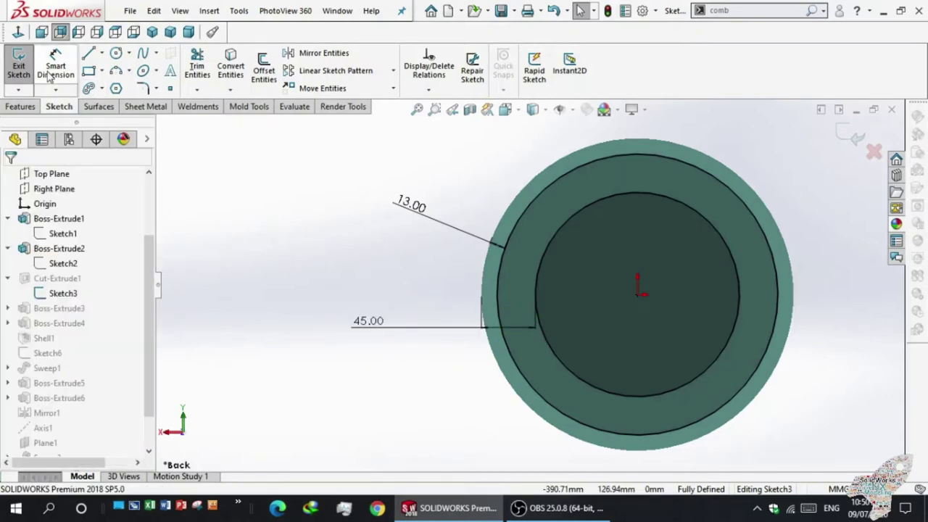
click(19, 64)
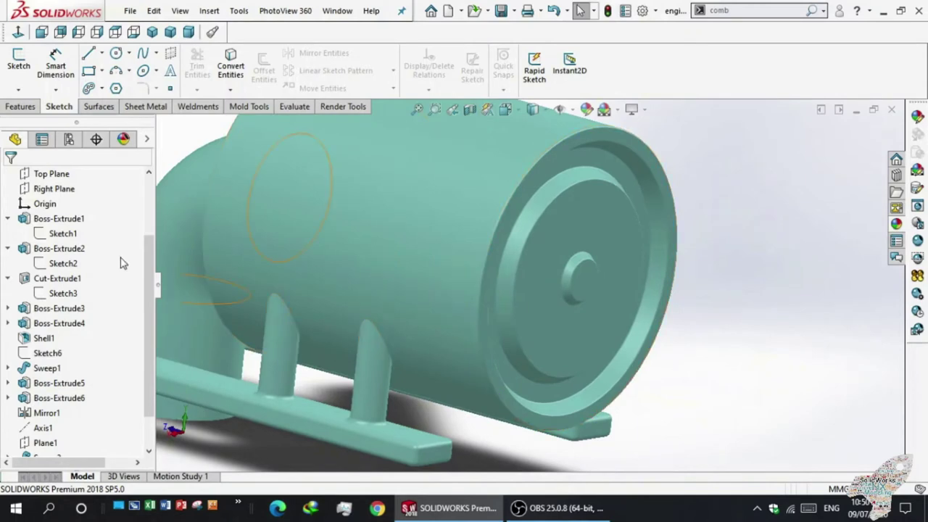
- Reapply Cut-Extrude1 unchanged as a Blind 13.00 mm cut with 30.00° draft
click(36, 278)
click(41, 243)
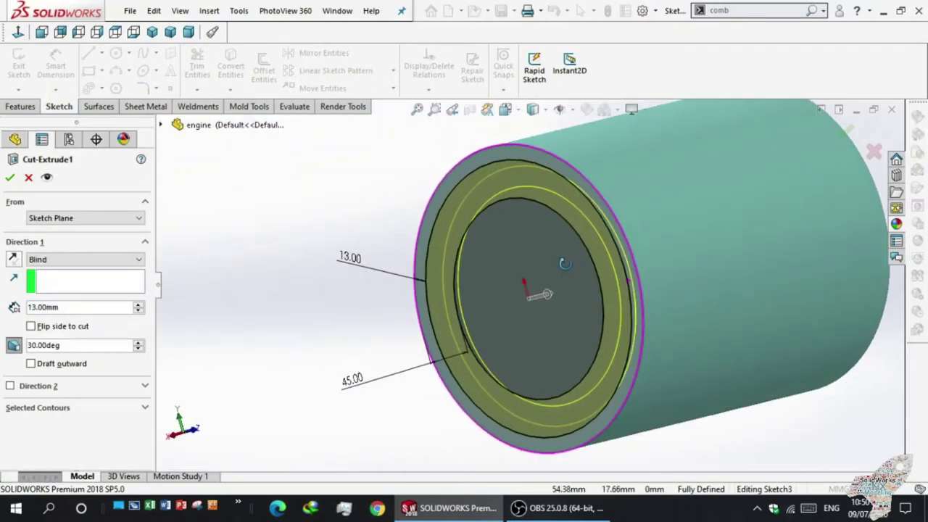
middle_drag(681, 271, 152, 365)
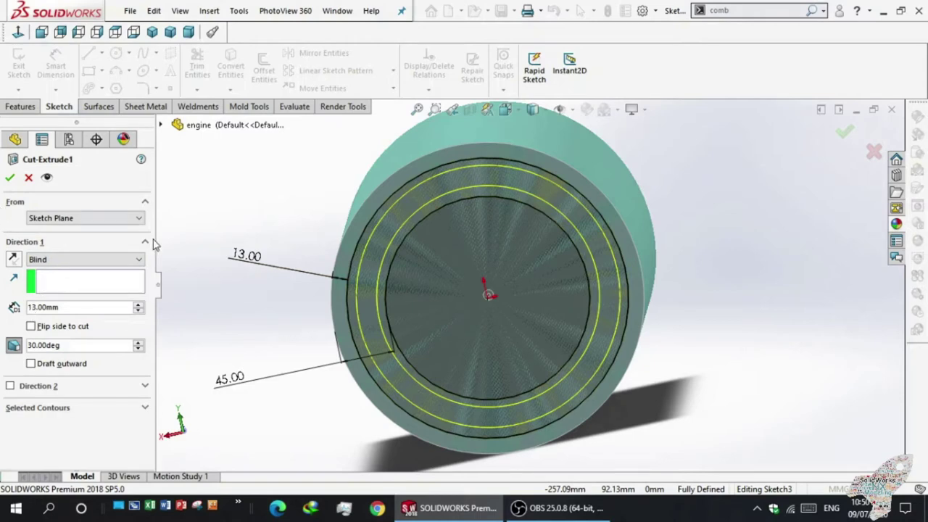
mouse_move(300, 253)
middle_down()
mouse_move(383, 227)
mouse_move(365, 213)
mouse_move(341, 237)
mouse_move(319, 232)
middle_up()
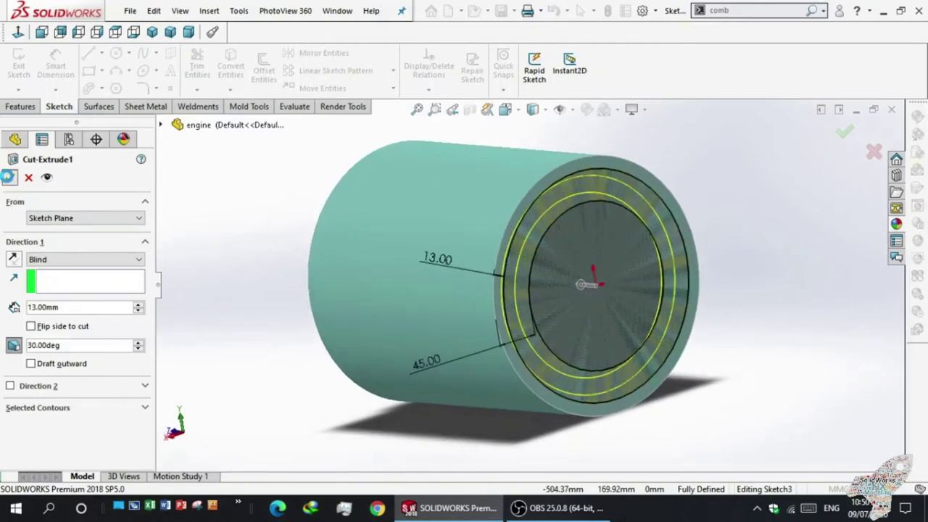
click(8, 177)
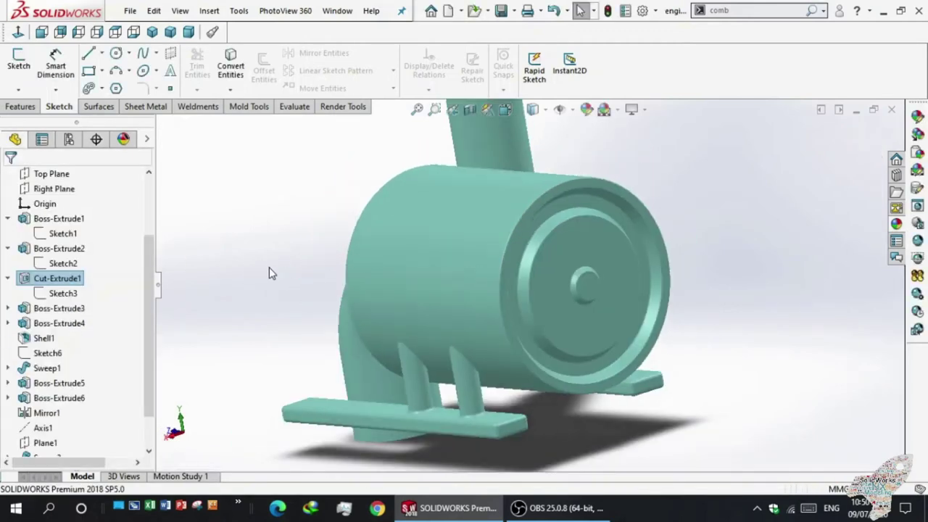
click(7, 309)
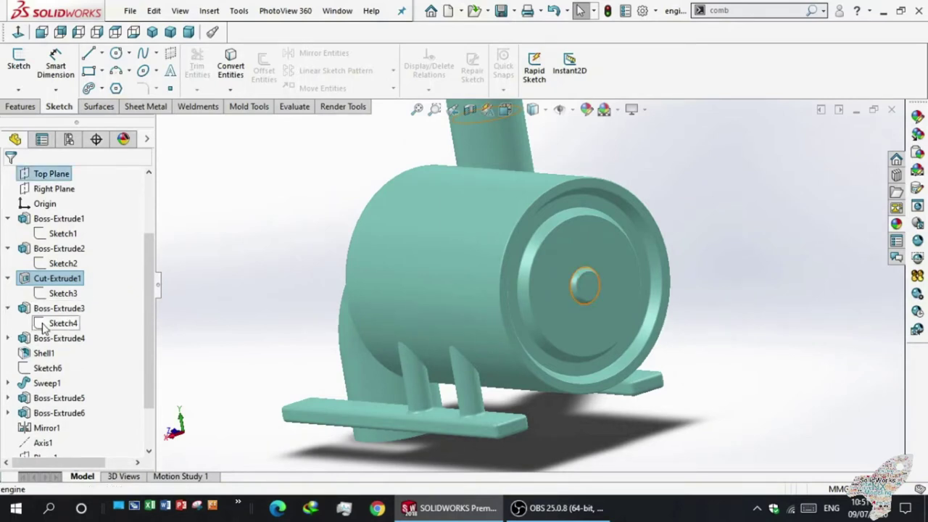
- Place Sketch4's Ø45.00 dimension left of the disc and exit the sketch
click(43, 328)
click(57, 285)
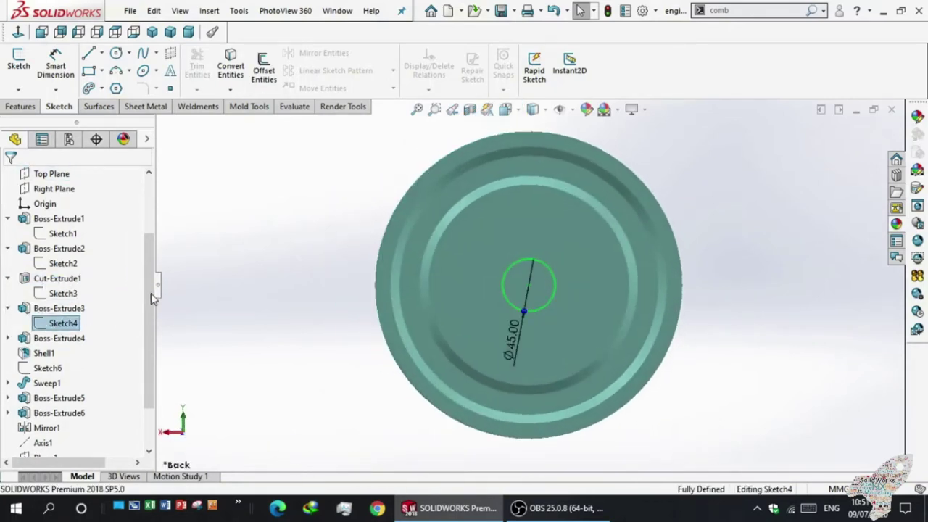
scroll(504, 337, down, 2)
scroll(501, 332, down, 1)
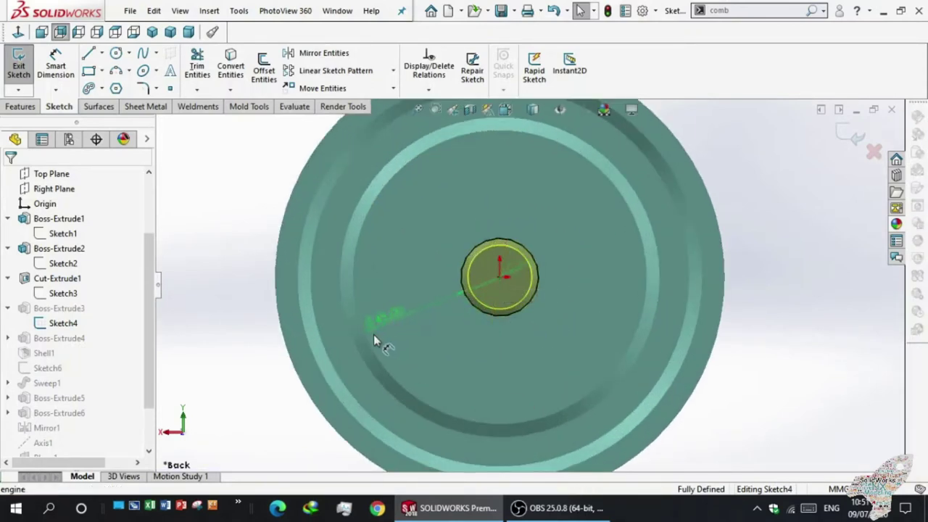
click(217, 289)
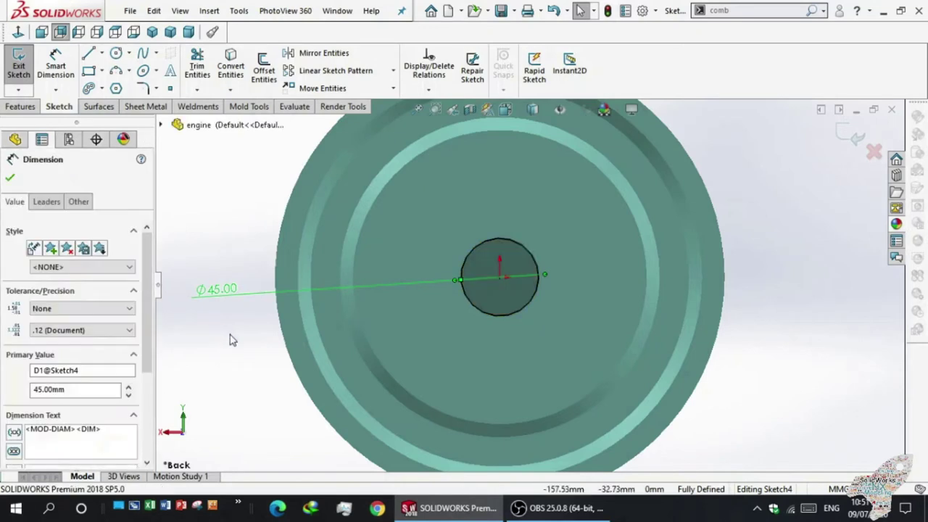
key(z)
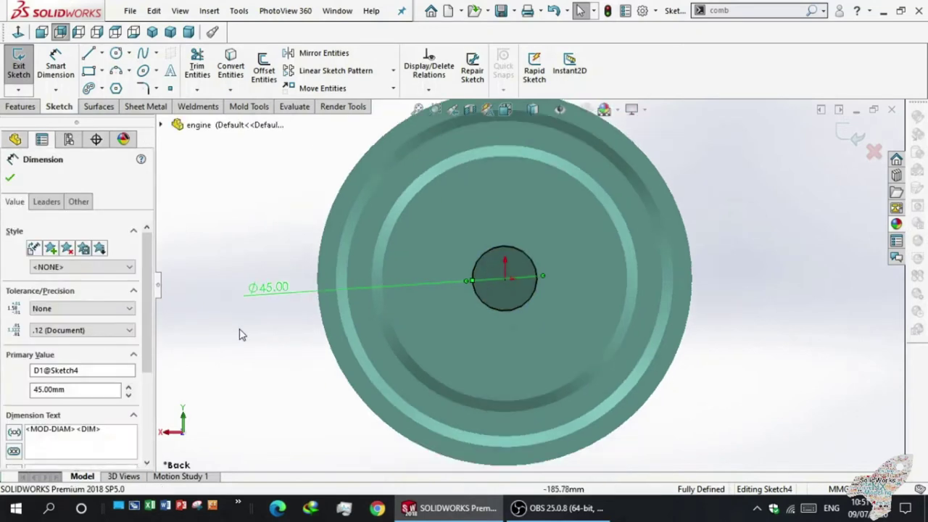
click(245, 340)
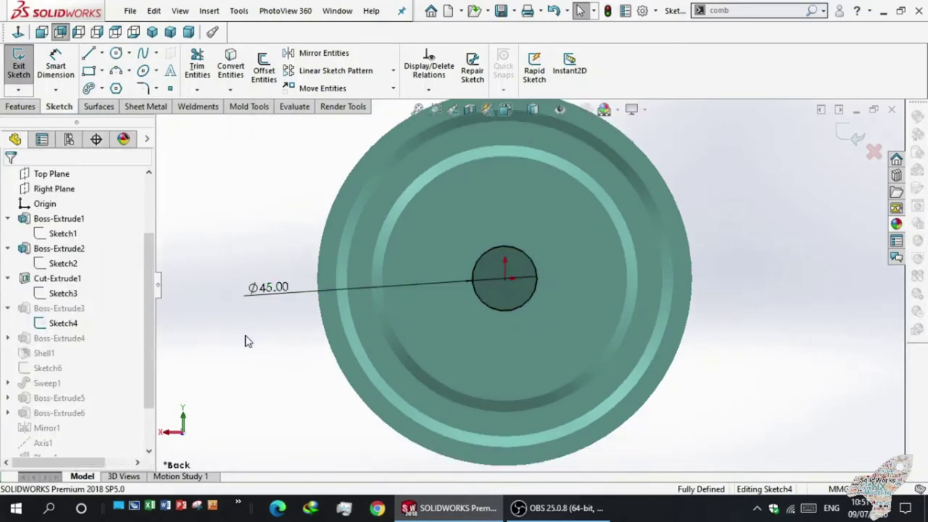
click(18, 66)
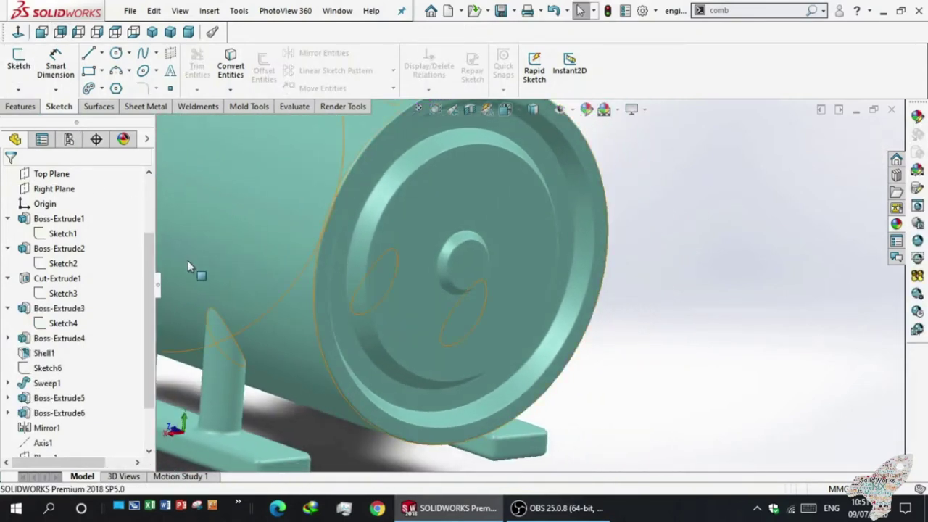
- Reapply Boss-Extrude3 unchanged as a Blind 7.00 mm merged boss with 30.00° draft
click(39, 317)
click(51, 266)
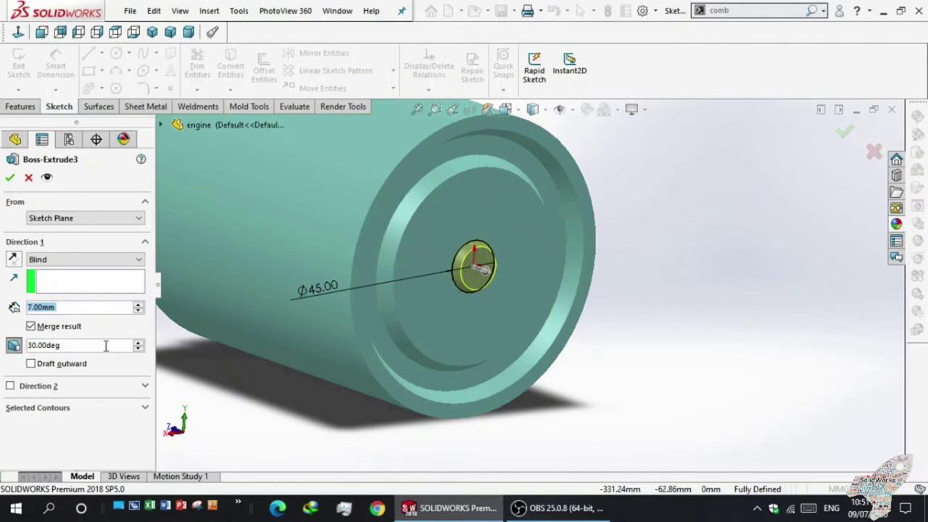
scroll(242, 384, up, 3)
scroll(428, 311, down, 1)
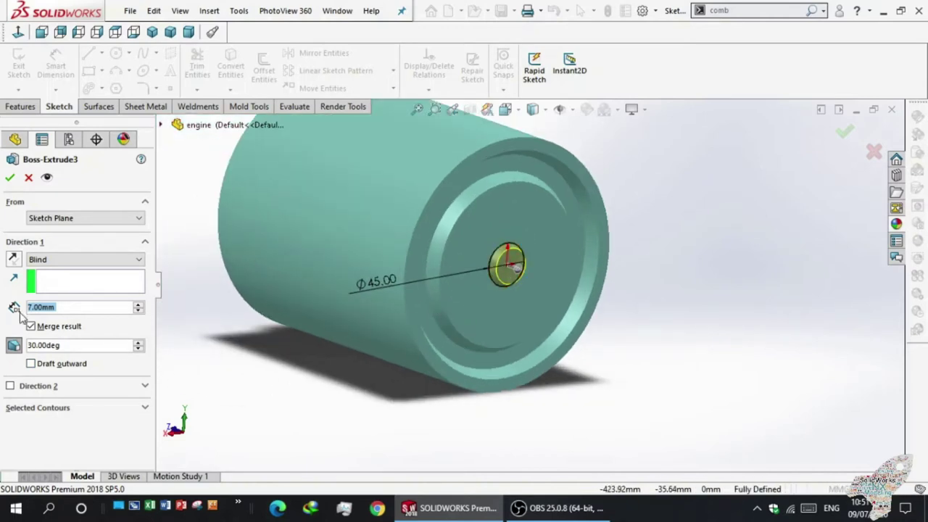
click(8, 177)
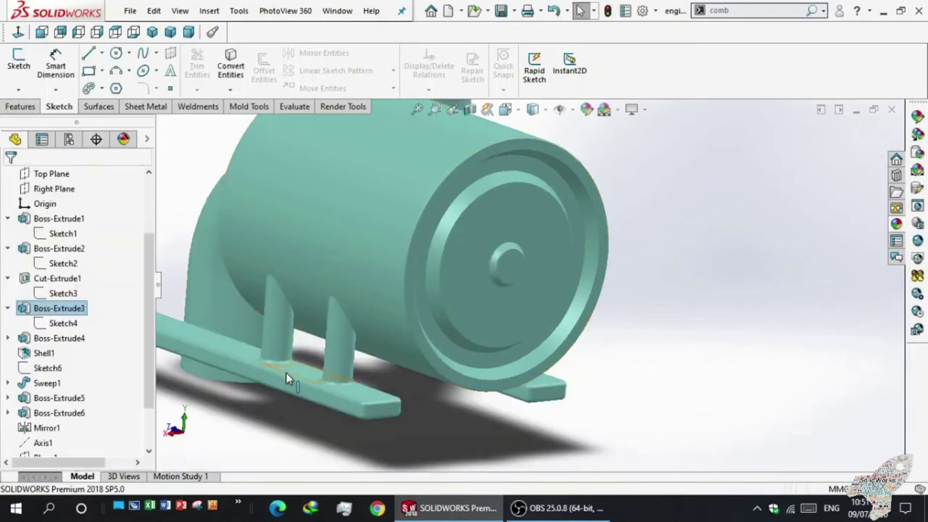
click(283, 433)
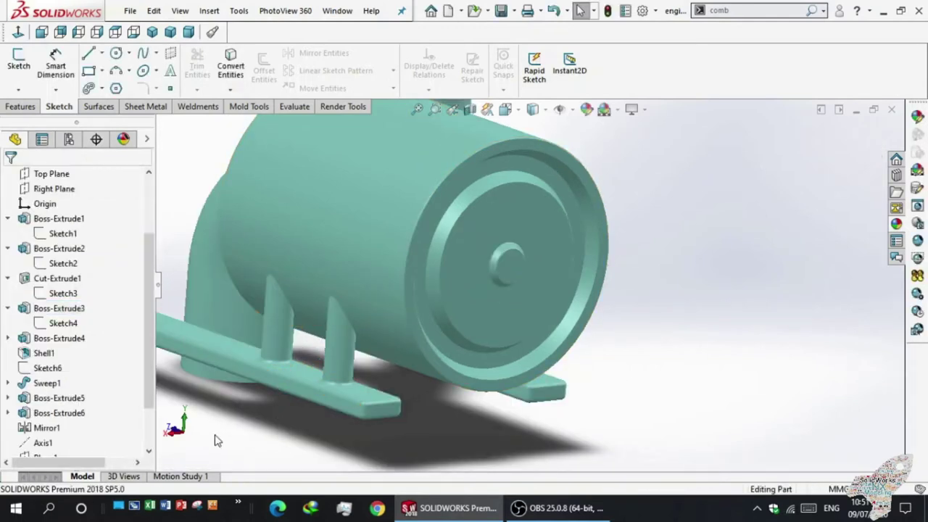
- In Boss-Extrude4's Sketch5, move the horizontal 75.00 dimension upward
click(20, 347)
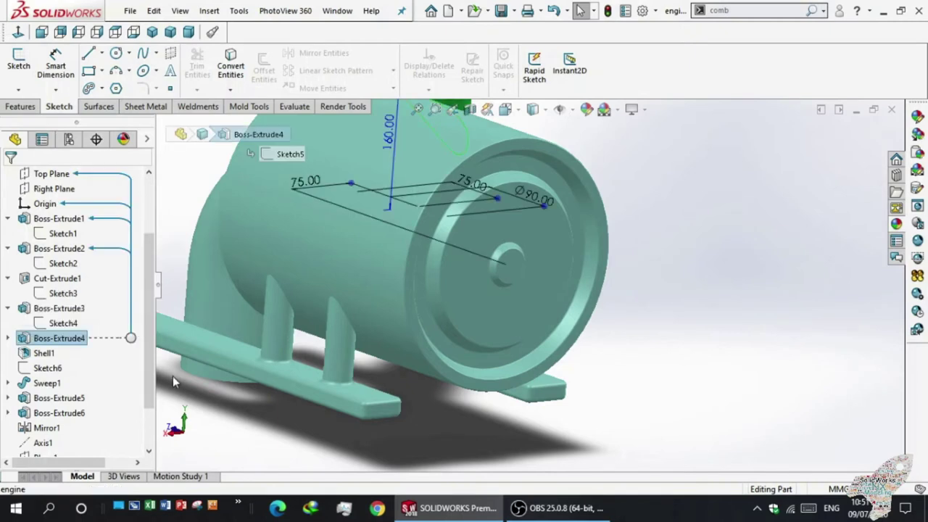
scroll(305, 291, up, 3)
scroll(362, 261, up, 1)
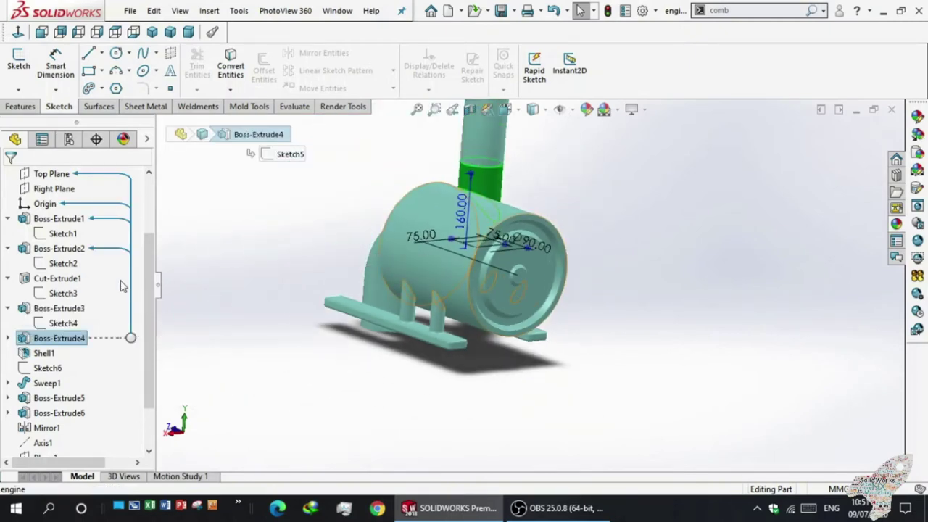
click(7, 339)
click(59, 353)
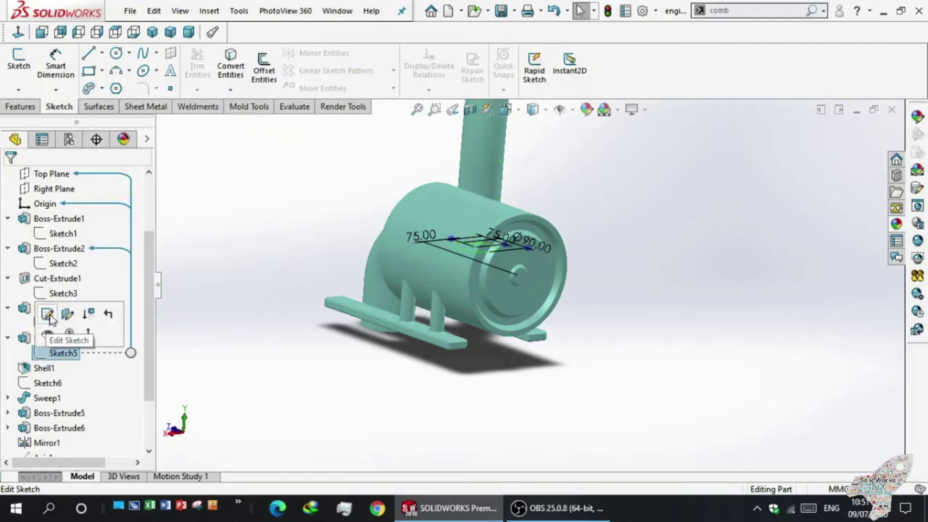
click(47, 315)
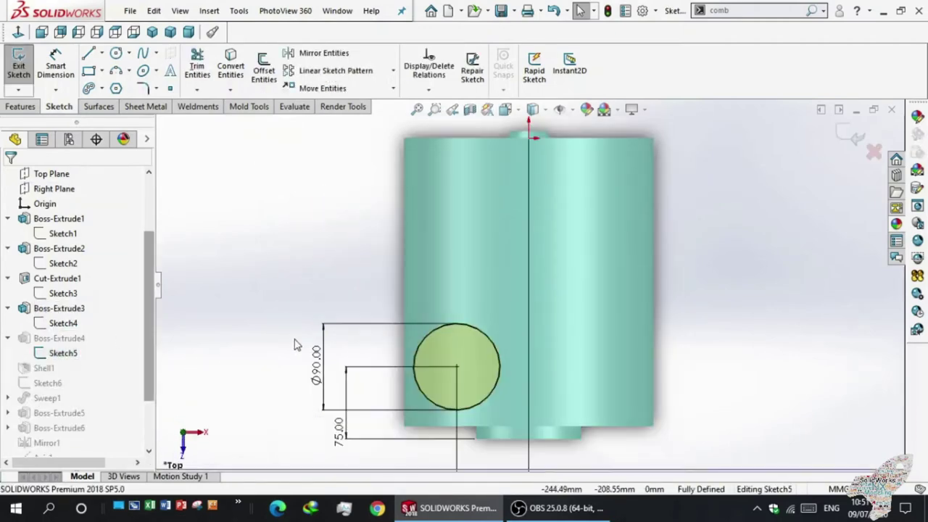
scroll(315, 290, up, 2)
scroll(480, 385, down, 2)
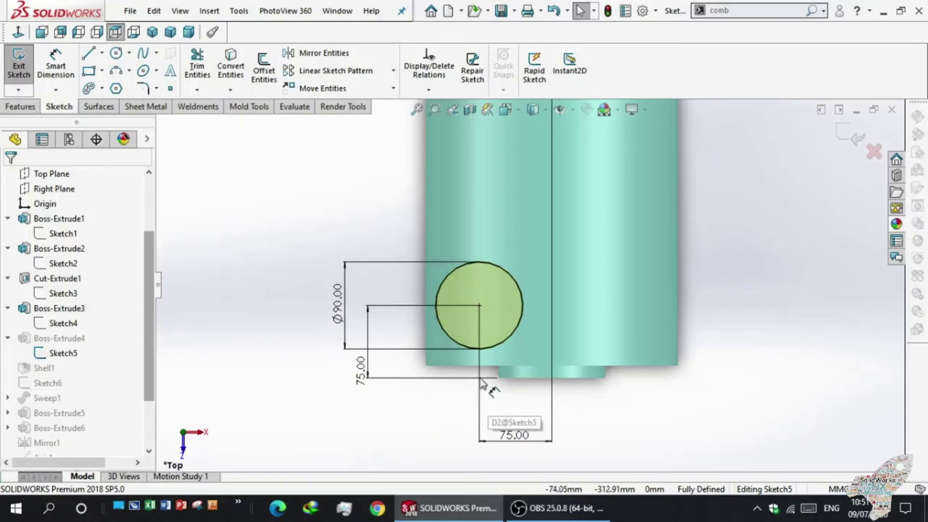
drag(514, 435, 516, 412)
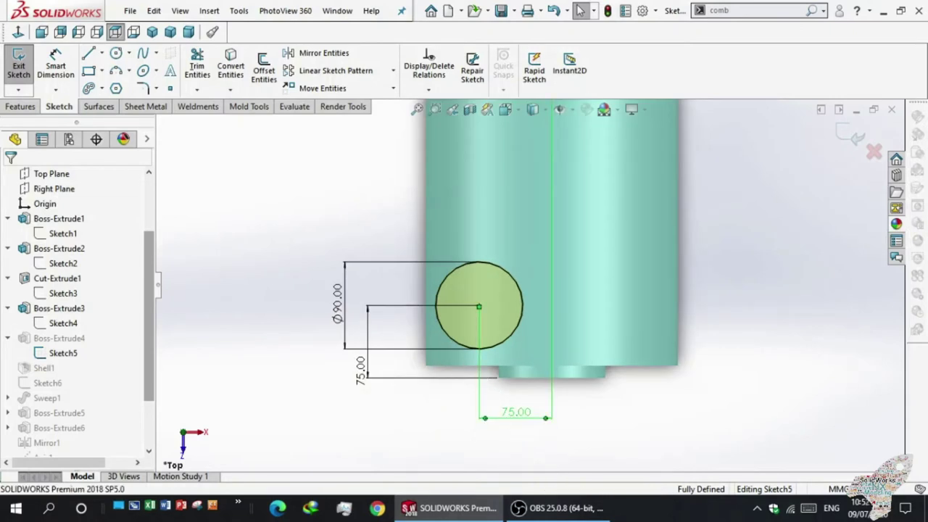
- Move the vertical 75.00 dimension left, exit the sketch, and view the bent pipe
click(361, 362)
mouse_move(361, 362)
mouse_down()
mouse_move(297, 326)
mouse_move(351, 312)
mouse_up()
click(276, 254)
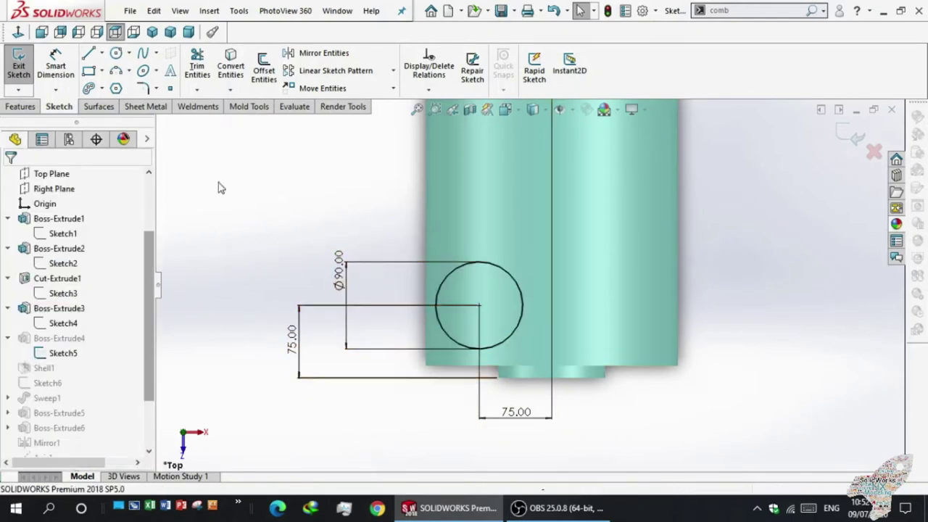
click(24, 84)
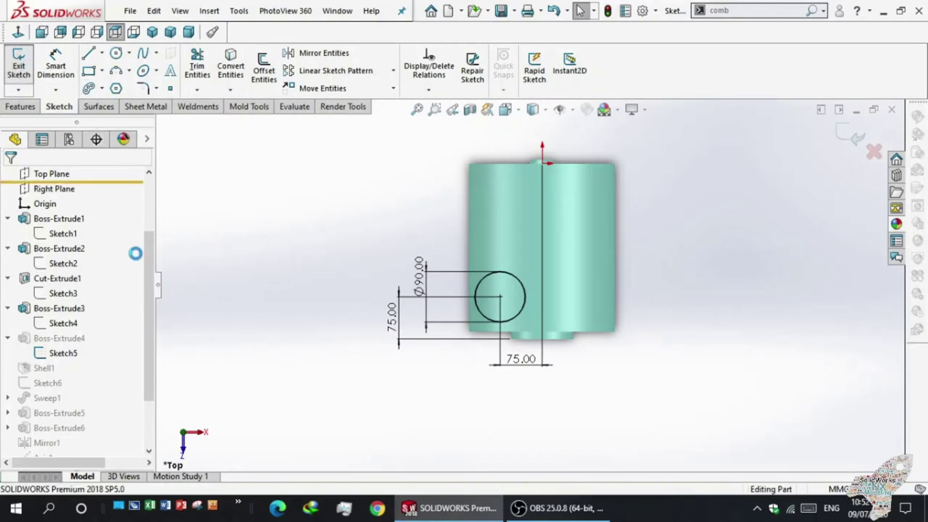
middle_drag(200, 282, 172, 222)
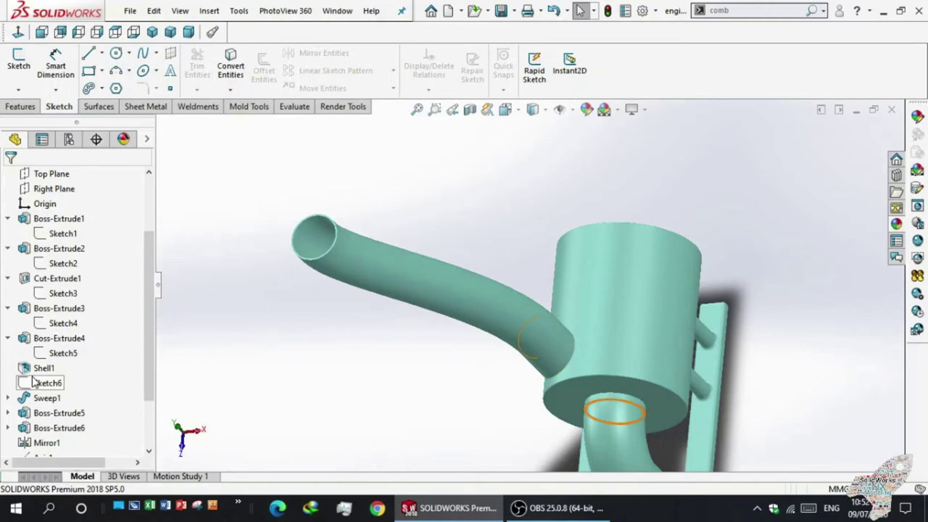
click(34, 341)
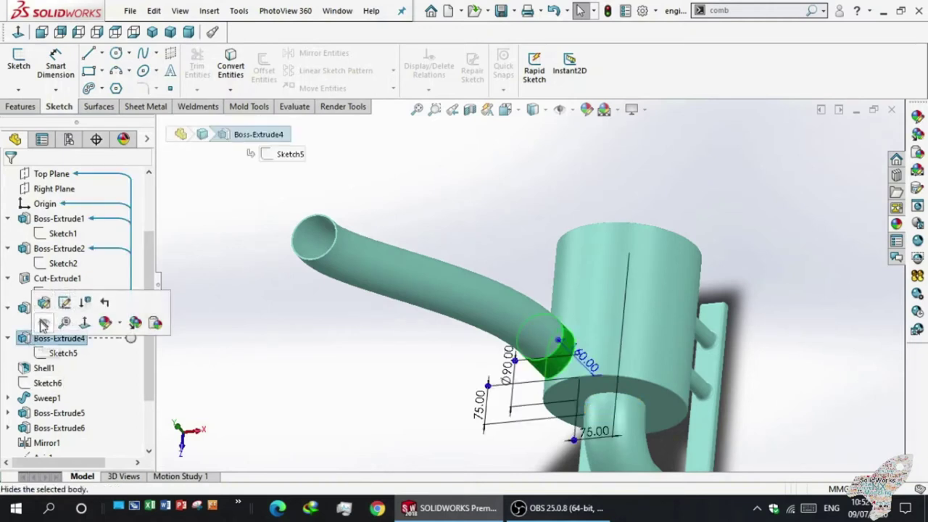
click(64, 301)
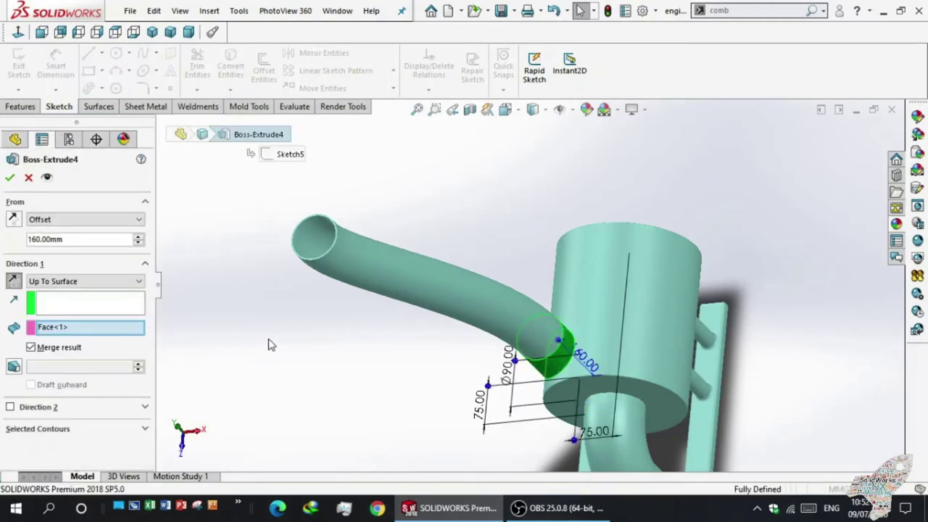
mouse_move(290, 326)
middle_down()
mouse_move(323, 243)
mouse_move(289, 231)
middle_up()
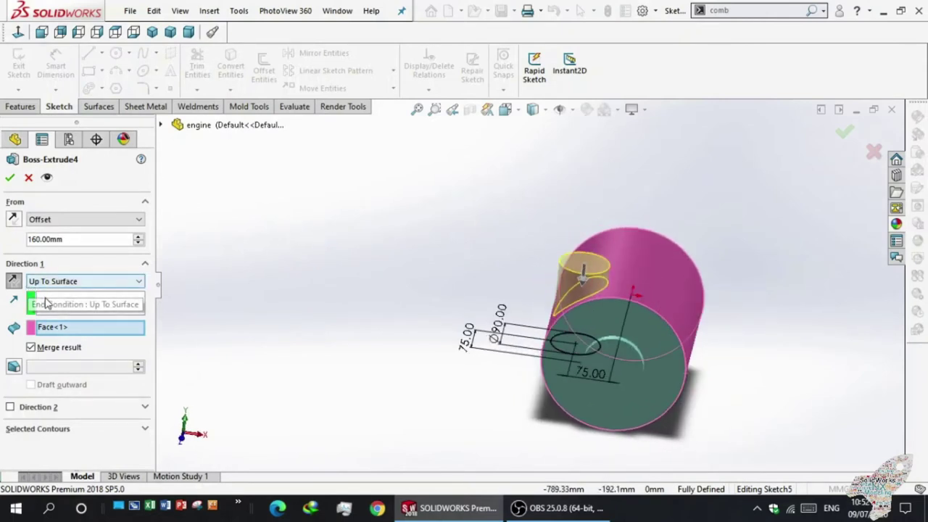
mouse_move(261, 336)
middle_down()
mouse_move(249, 314)
mouse_move(253, 292)
mouse_move(271, 302)
middle_up()
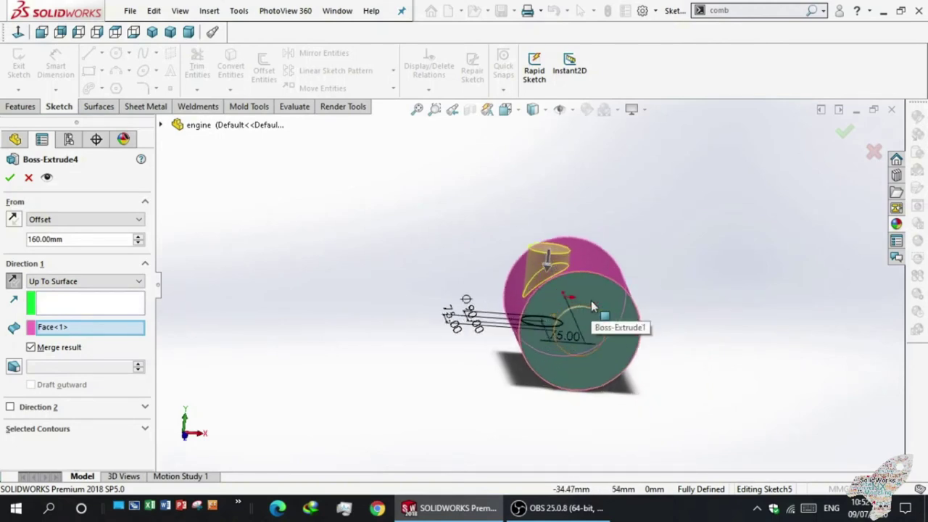
middle_drag(591, 306, 368, 352)
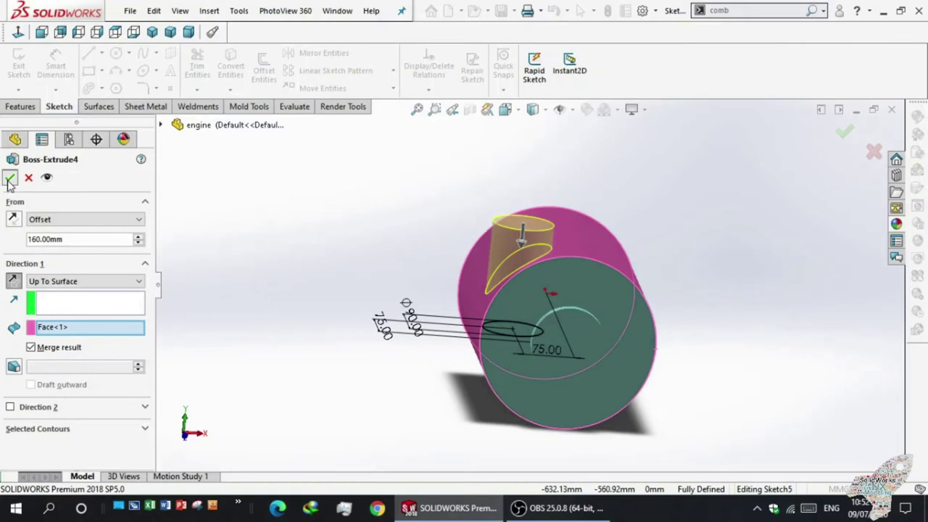
mouse_move(300, 261)
middle_down()
mouse_move(269, 247)
mouse_move(312, 231)
mouse_move(320, 256)
middle_up()
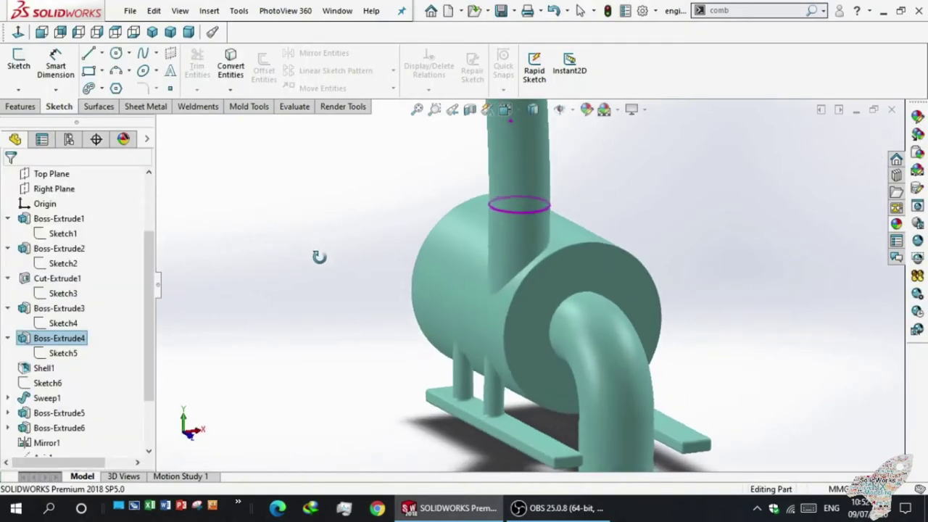
click(23, 369)
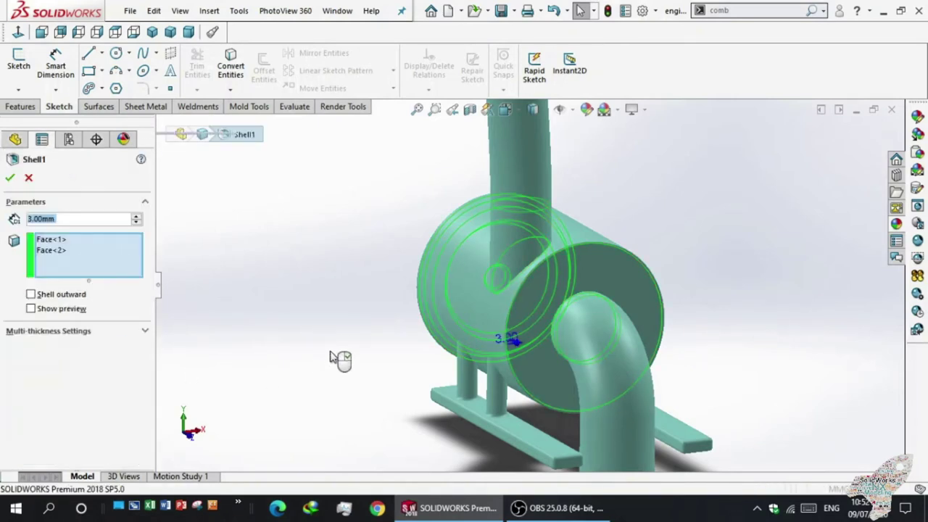
scroll(402, 268, down, 2)
mouse_move(386, 285)
middle_down()
mouse_move(398, 309)
mouse_move(372, 327)
mouse_move(306, 295)
mouse_move(239, 379)
mouse_move(239, 354)
mouse_move(373, 379)
mouse_move(285, 375)
middle_up()
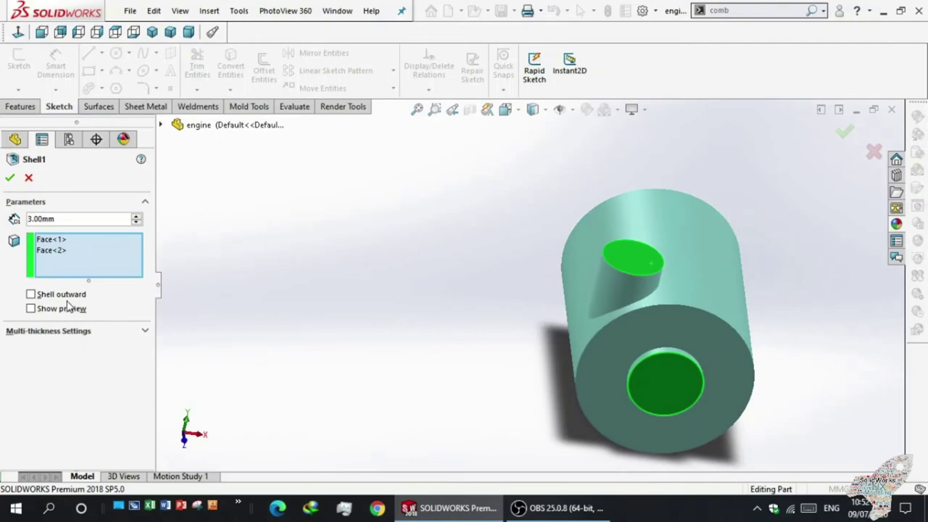
click(31, 311)
mouse_move(504, 401)
middle_down()
mouse_move(456, 394)
mouse_move(387, 443)
mouse_move(406, 446)
mouse_move(449, 430)
middle_up()
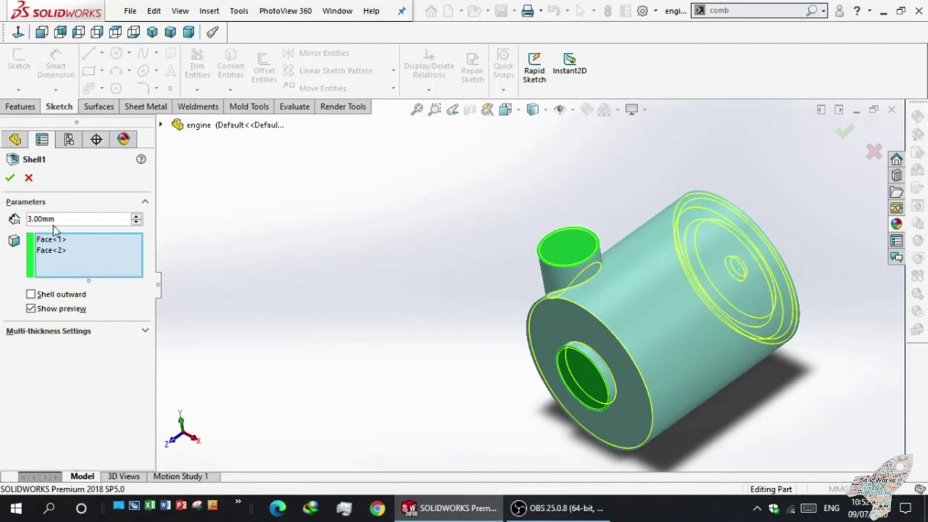
mouse_move(290, 285)
middle_down()
mouse_move(325, 267)
mouse_move(232, 242)
mouse_move(211, 251)
mouse_move(290, 261)
mouse_move(325, 253)
mouse_move(309, 251)
middle_up()
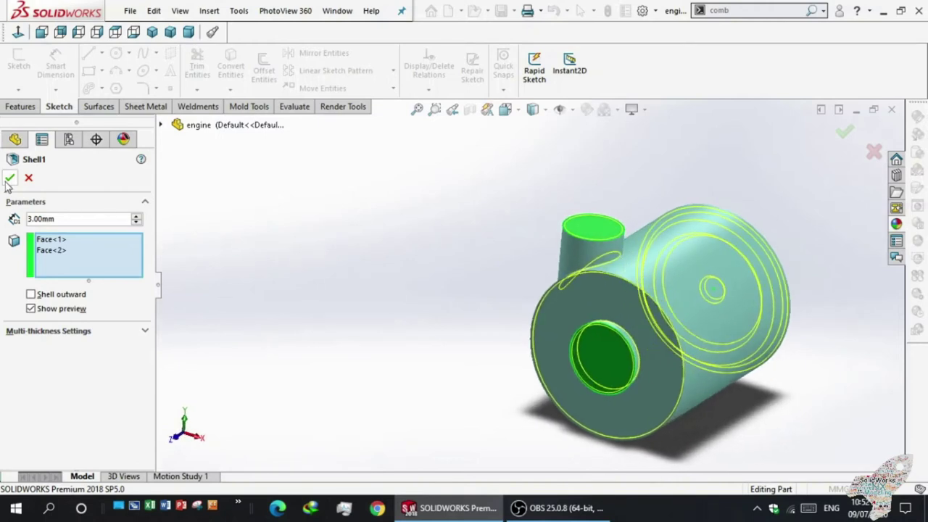
click(6, 179)
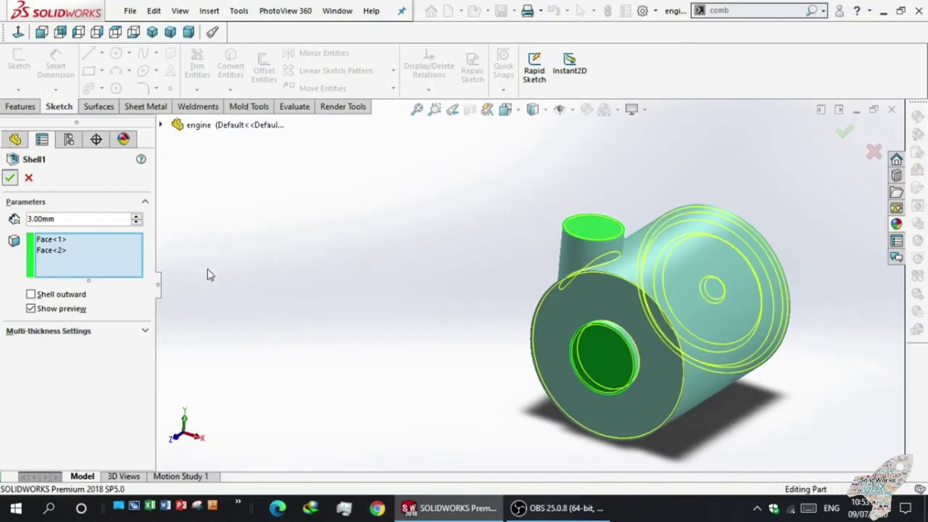
scroll(286, 266, down, 2)
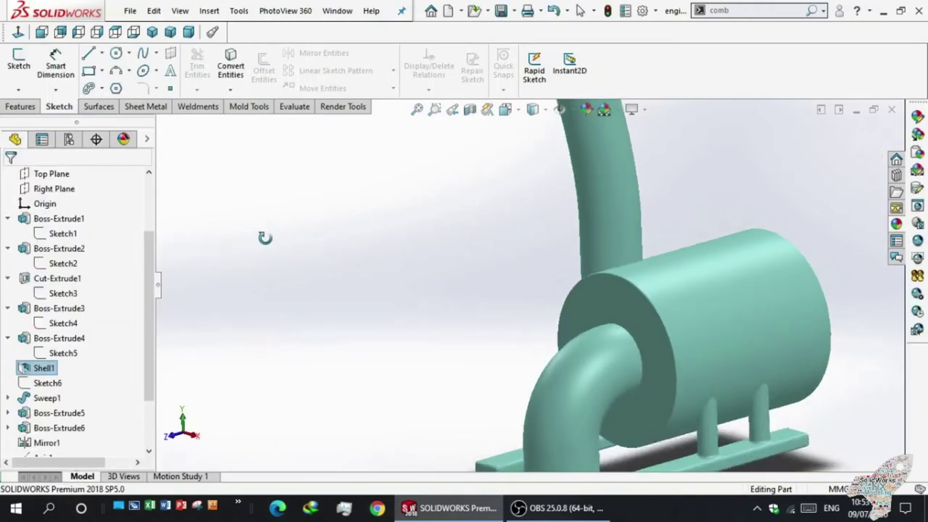
- Select Sketch6 and orbit the model to a new viewing angle
click(47, 383)
scroll(389, 411, up, 2)
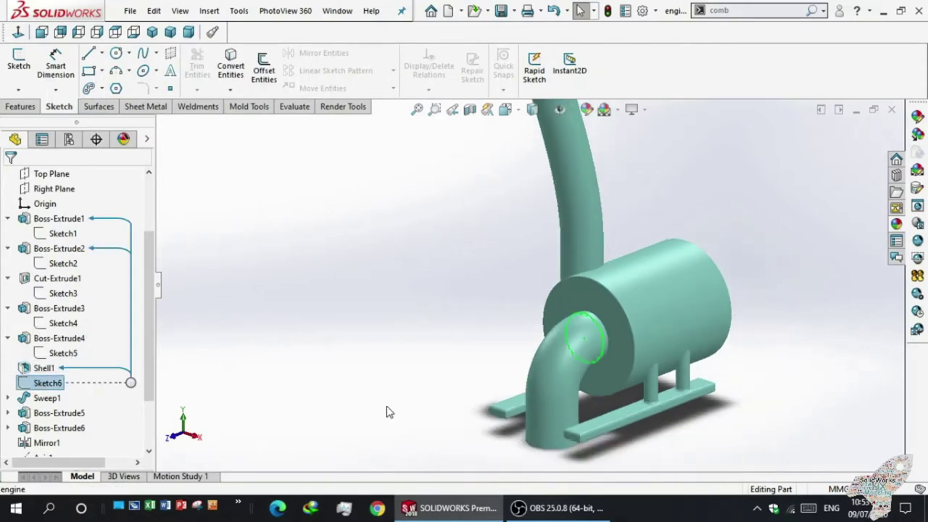
scroll(392, 412, up, 1)
middle_drag(475, 356, 359, 362)
scroll(101, 394, down, 1)
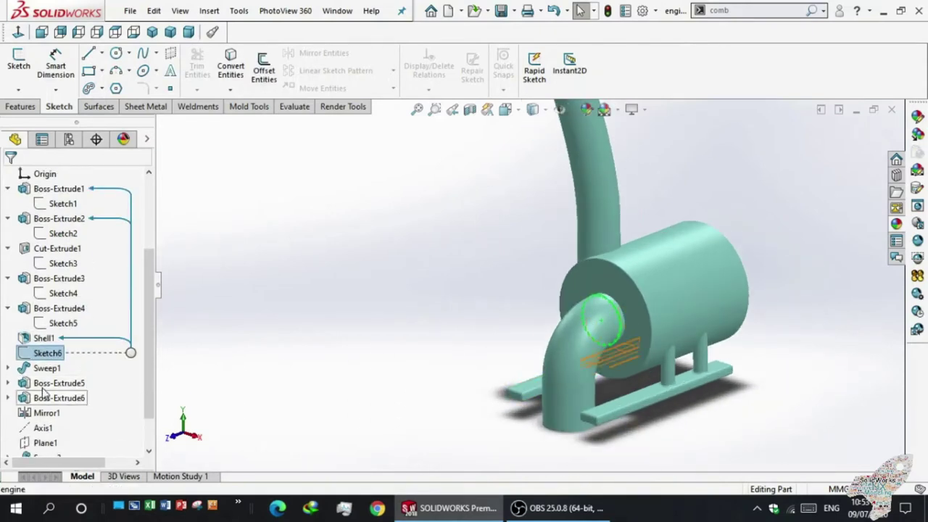
- Move the 100.00 and R100.00 labels in Sweep1's path Sketch7, then exit the sketch
click(33, 369)
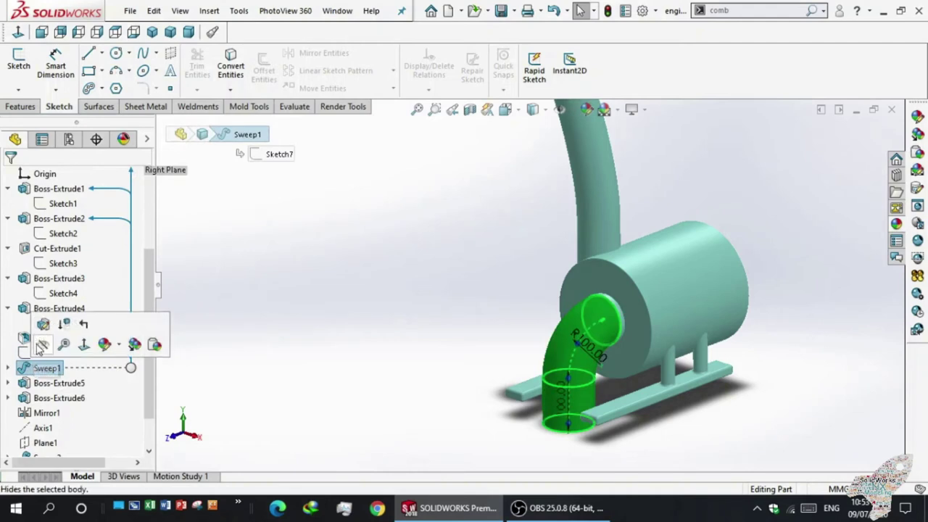
click(8, 368)
click(50, 380)
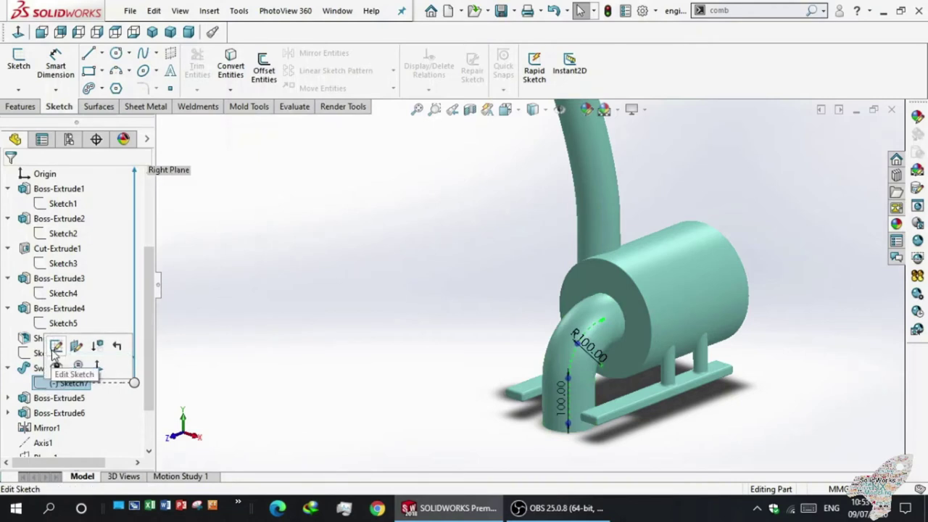
click(55, 347)
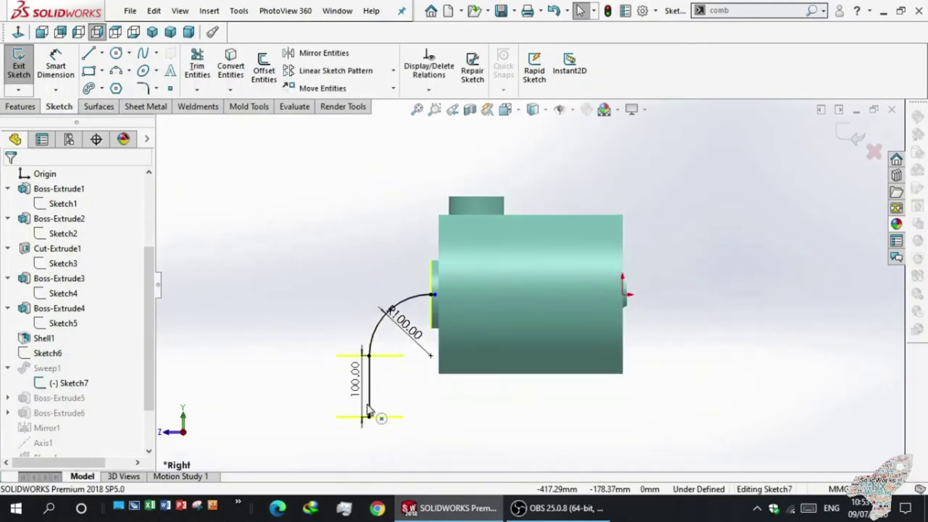
scroll(371, 413, down, 2)
scroll(373, 410, down, 2)
drag(374, 374, 305, 344)
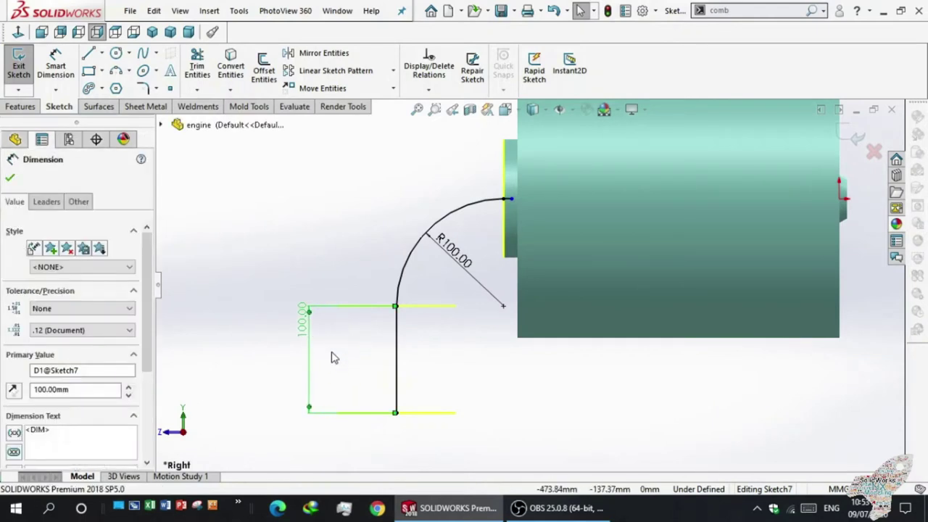
click(462, 265)
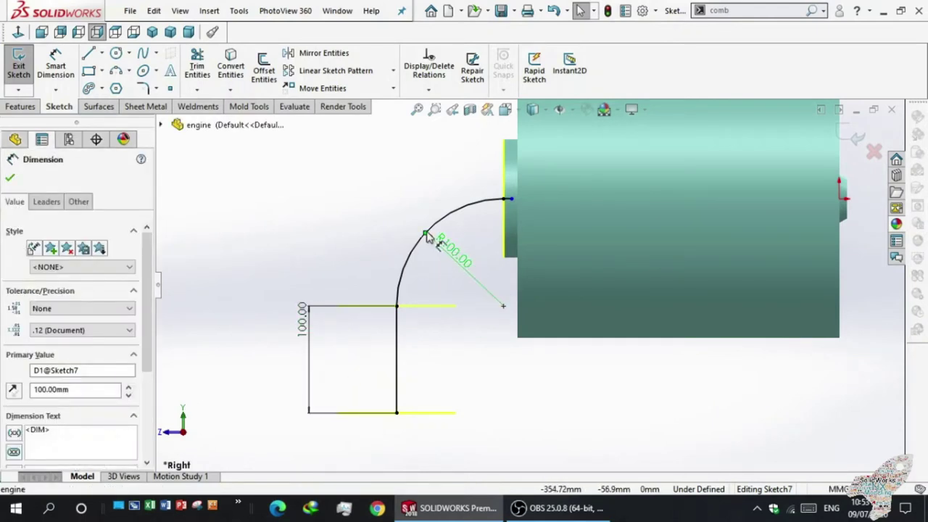
drag(437, 249, 380, 188)
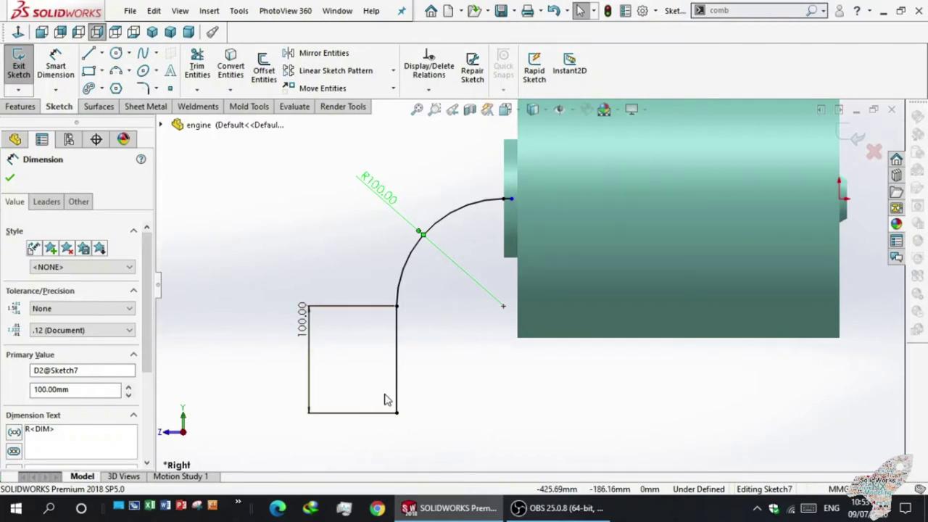
click(20, 67)
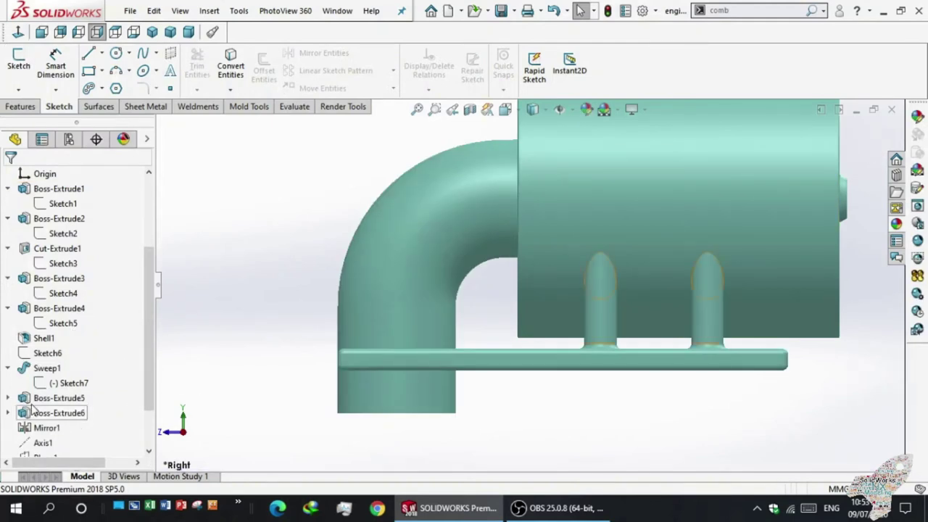
click(43, 372)
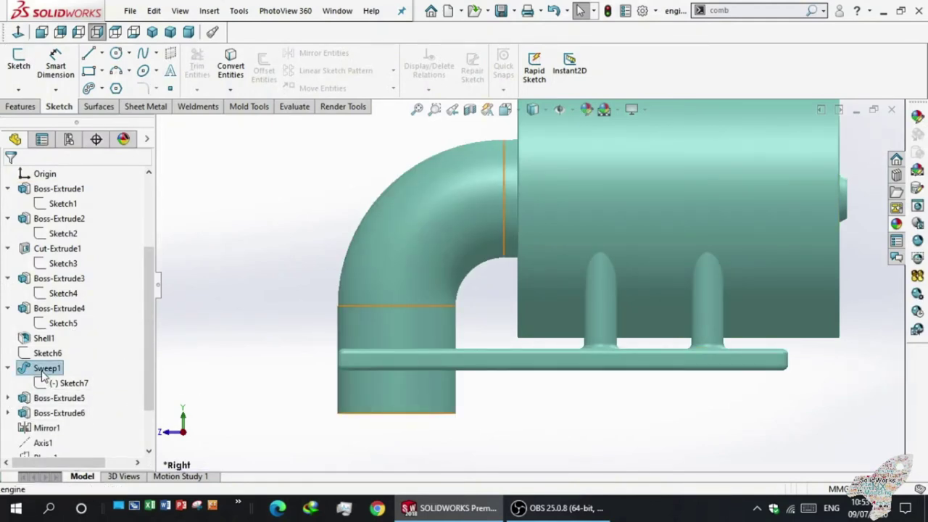
double_click(44, 370)
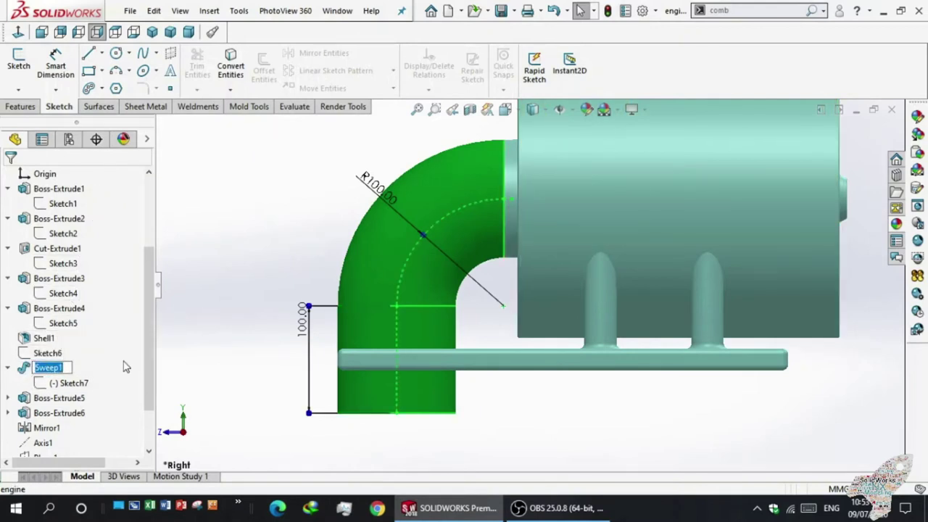
click(23, 356)
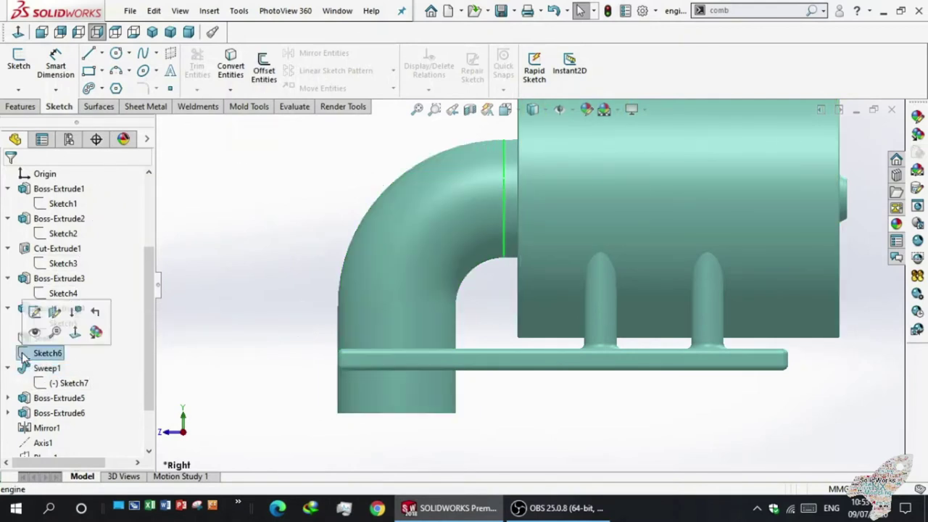
middle_drag(189, 314, 271, 307)
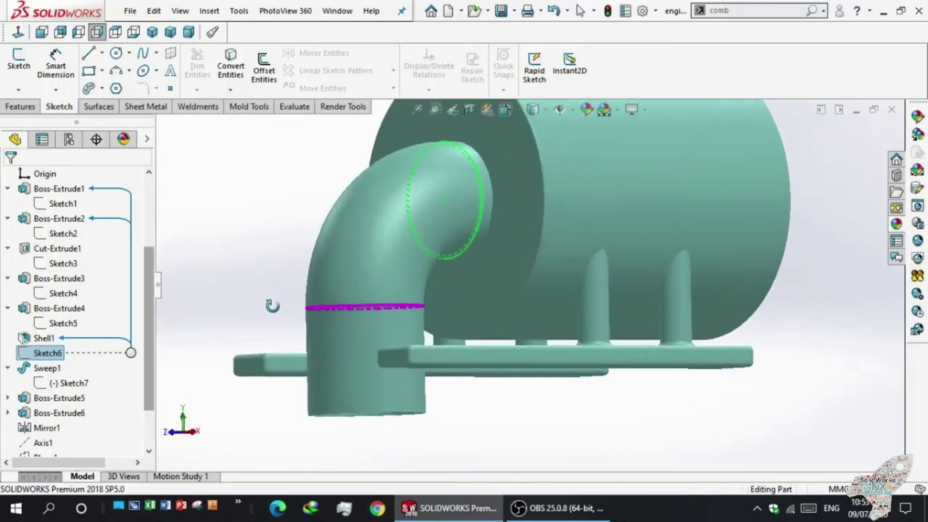
click(32, 355)
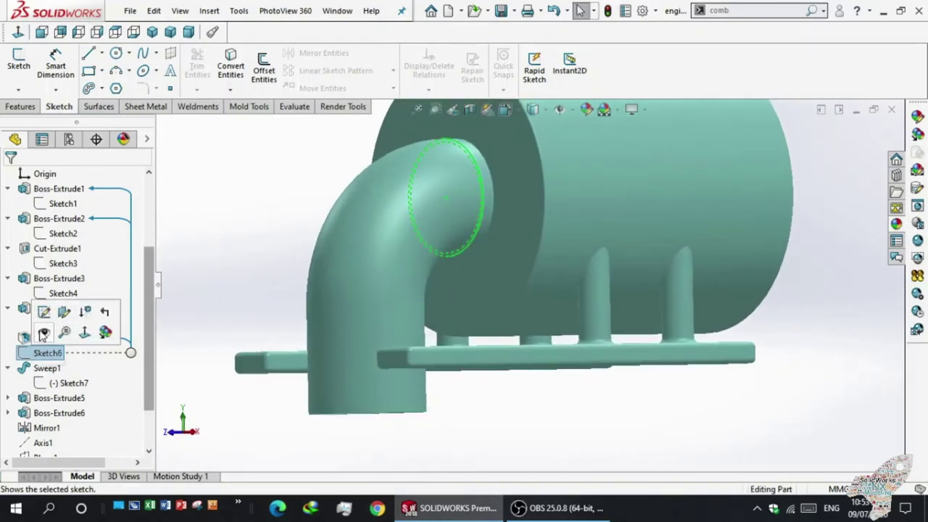
click(42, 315)
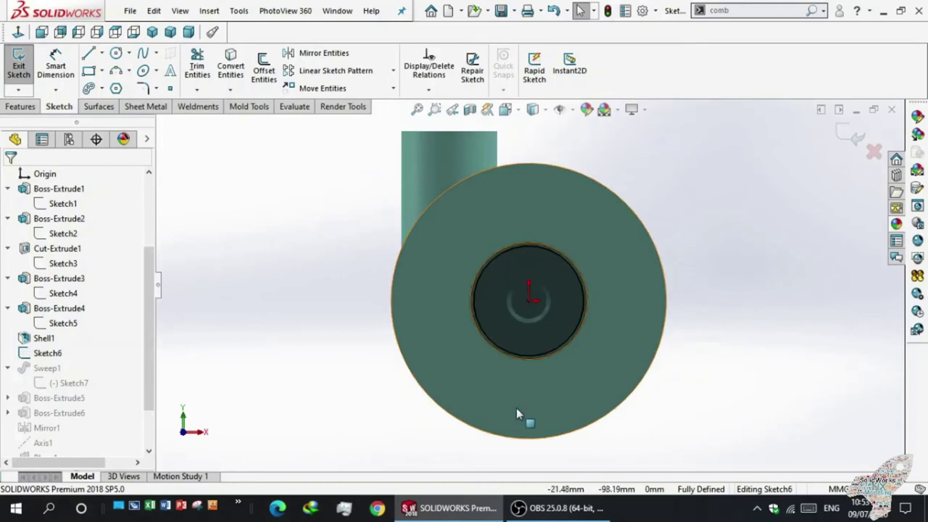
scroll(559, 326, down, 2)
middle_drag(553, 318, 489, 369)
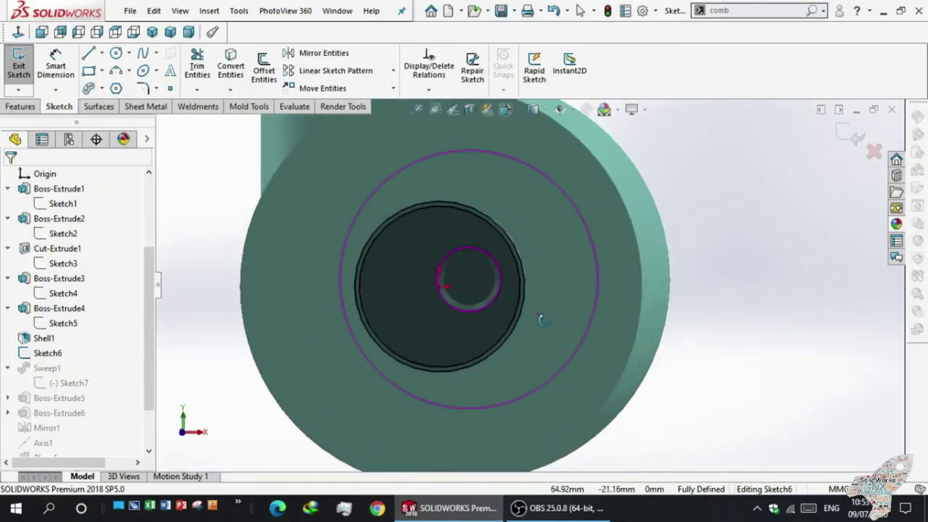
scroll(399, 368, up, 3)
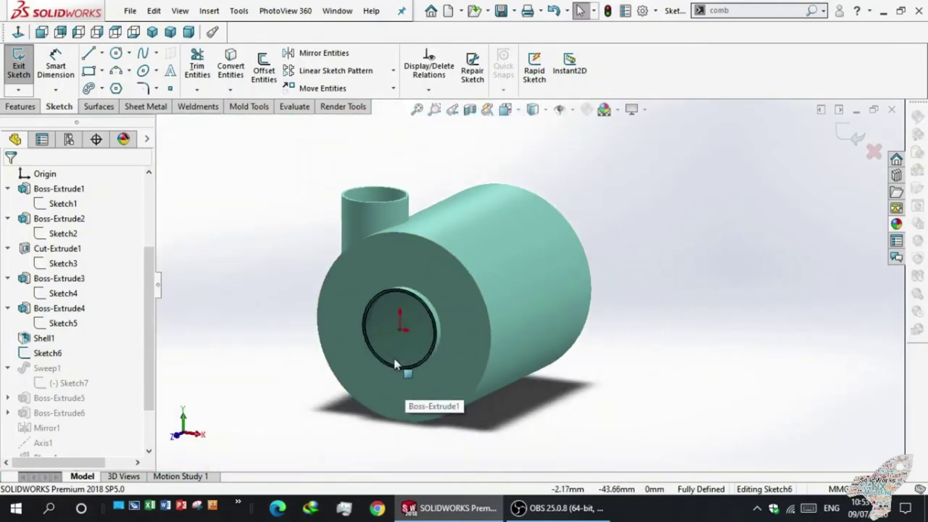
scroll(384, 341, down, 4)
mouse_move(388, 344)
middle_down()
mouse_move(360, 364)
mouse_move(414, 347)
mouse_move(404, 346)
middle_up()
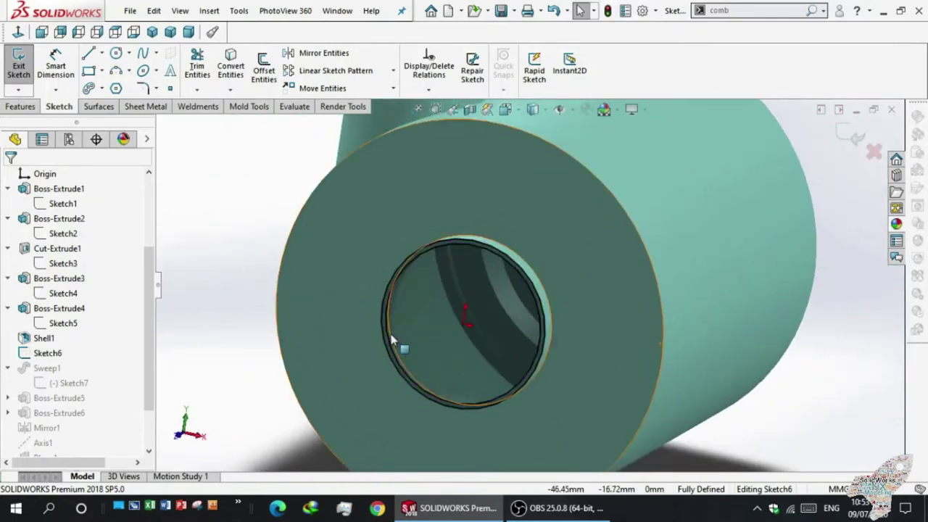
click(20, 63)
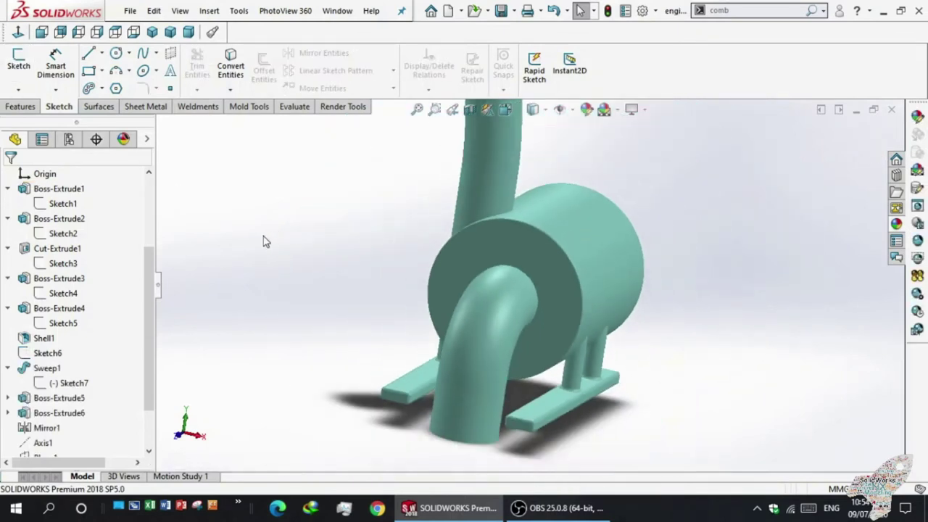
click(25, 369)
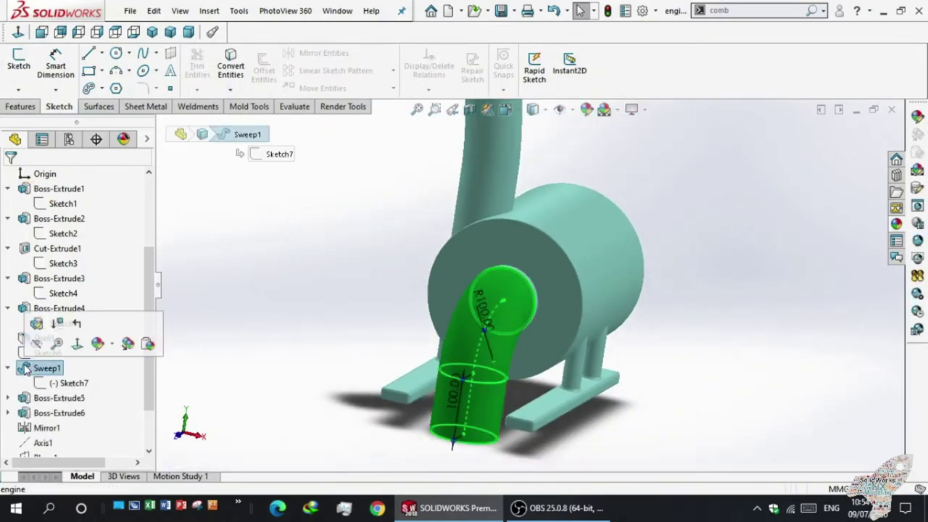
click(36, 327)
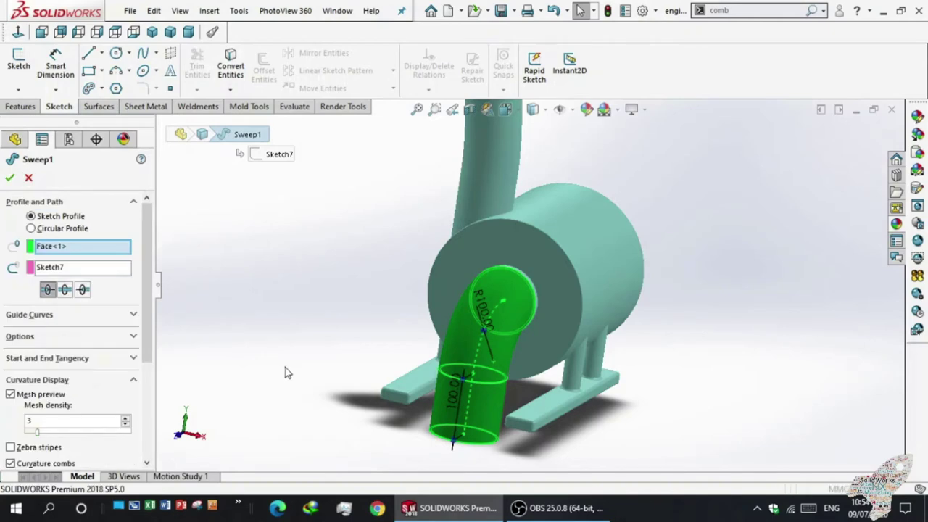
scroll(382, 346, down, 3)
mouse_move(439, 390)
middle_down()
mouse_move(352, 363)
mouse_move(391, 356)
mouse_move(407, 378)
middle_up()
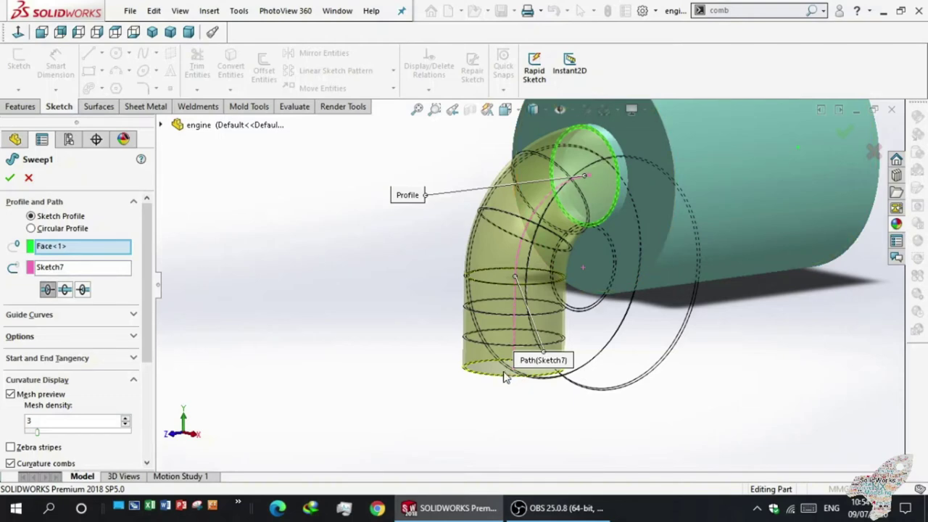
middle_drag(370, 316, 355, 293)
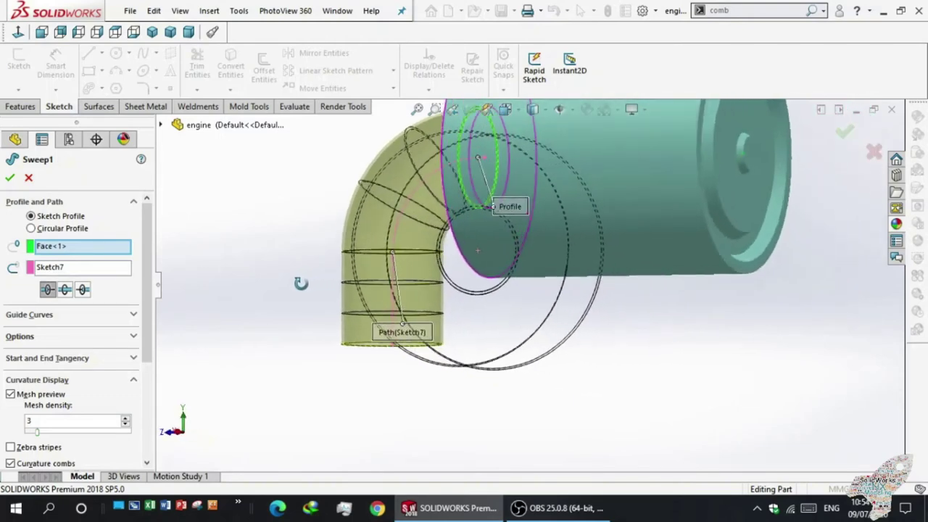
middle_drag(360, 301, 365, 315)
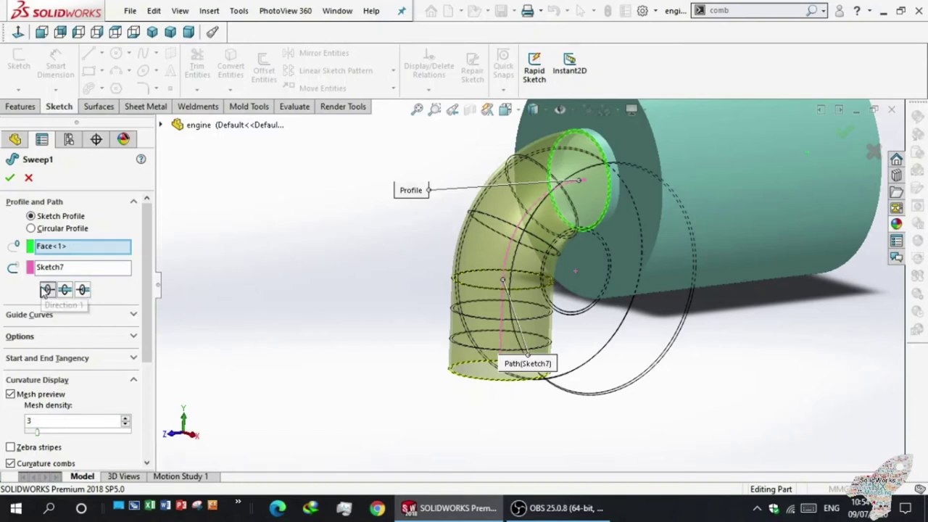
click(9, 176)
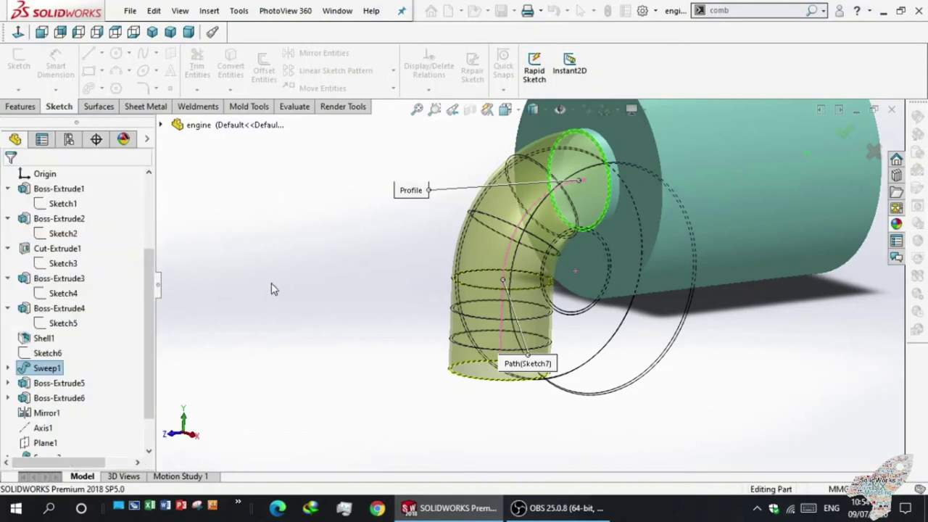
mouse_move(277, 269)
middle_down()
mouse_move(300, 269)
mouse_move(261, 316)
middle_up()
click(10, 383)
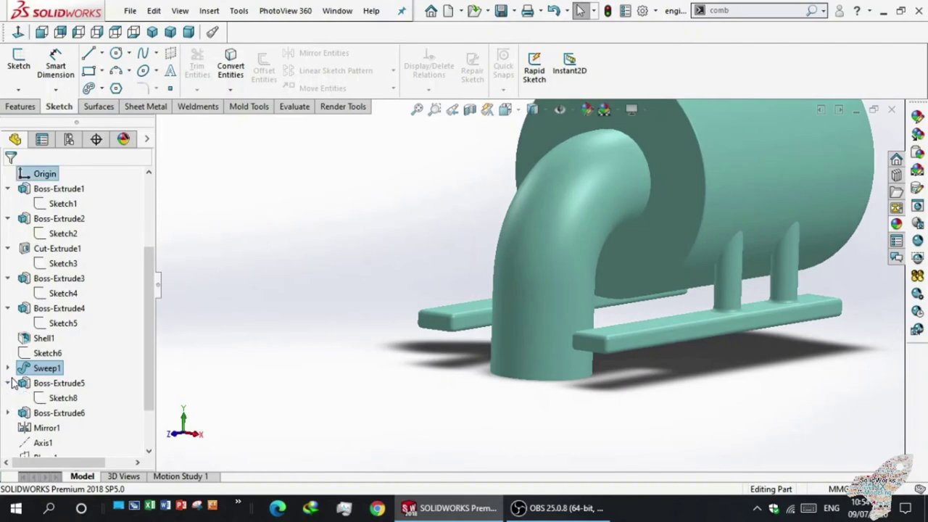
scroll(11, 392, down, 2)
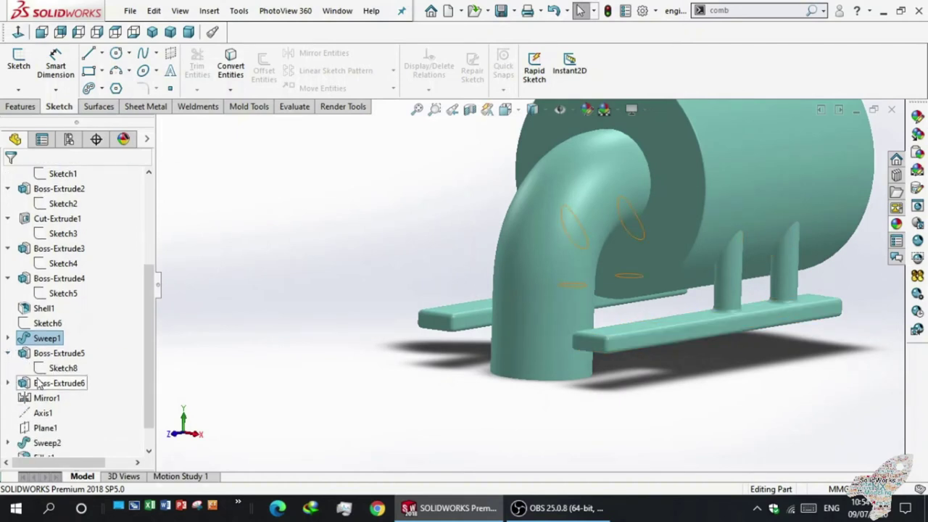
click(45, 354)
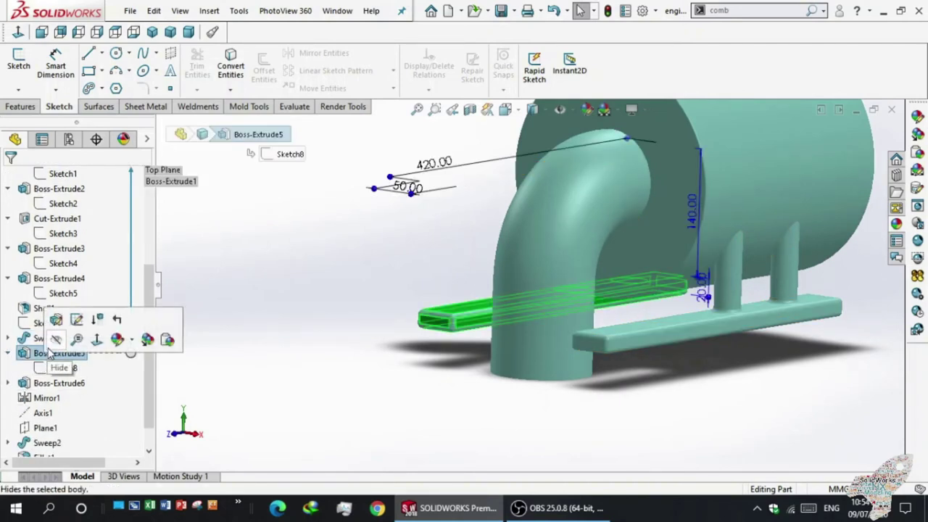
click(55, 321)
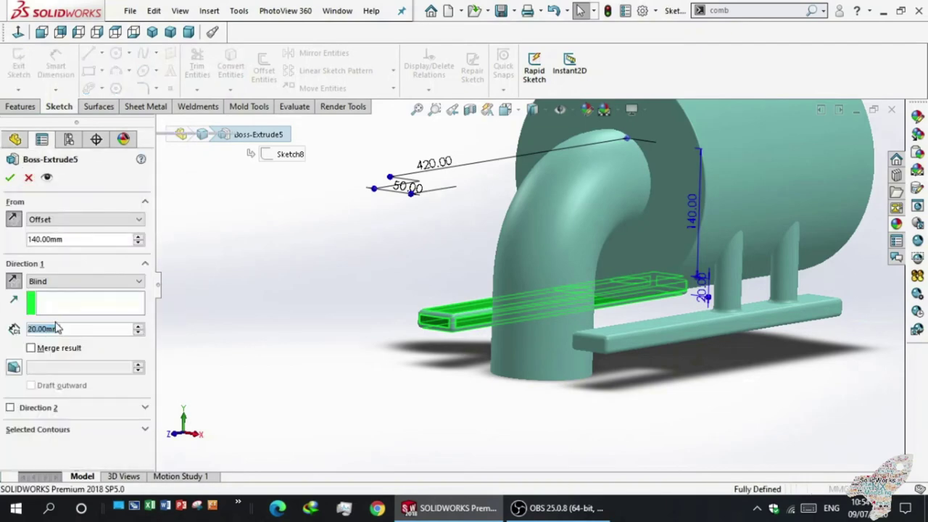
mouse_move(285, 345)
middle_down()
mouse_move(315, 338)
mouse_move(298, 348)
middle_up()
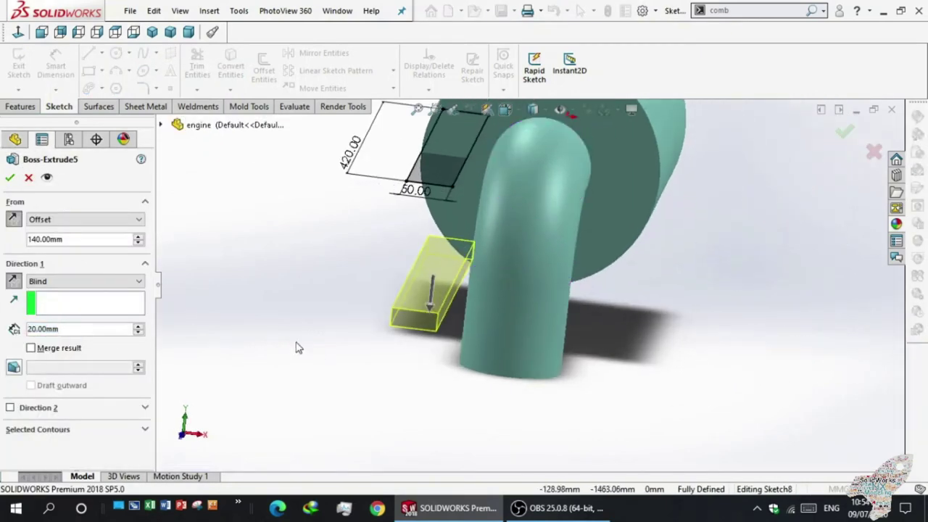
click(30, 177)
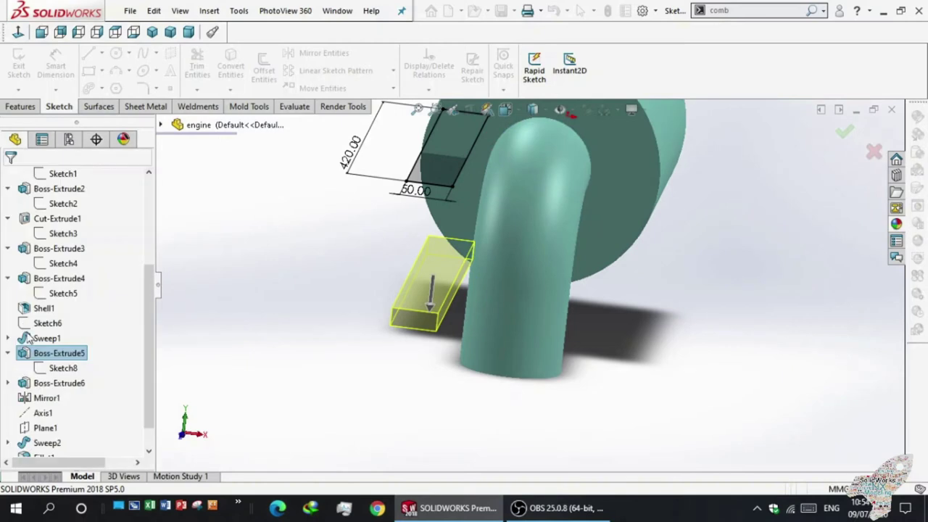
click(62, 353)
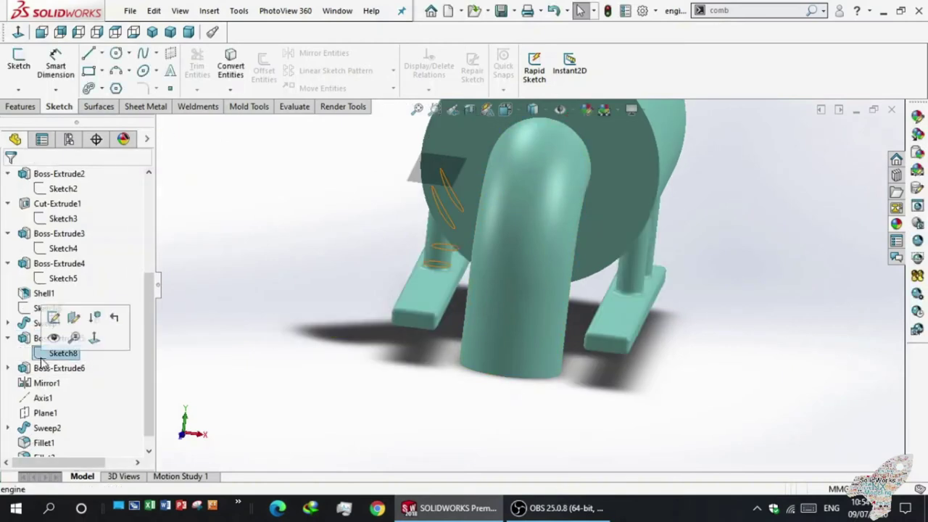
- Edit Sketch8 and move the 420.00 and 50.00 dimension labels clear of the rectangle
click(54, 317)
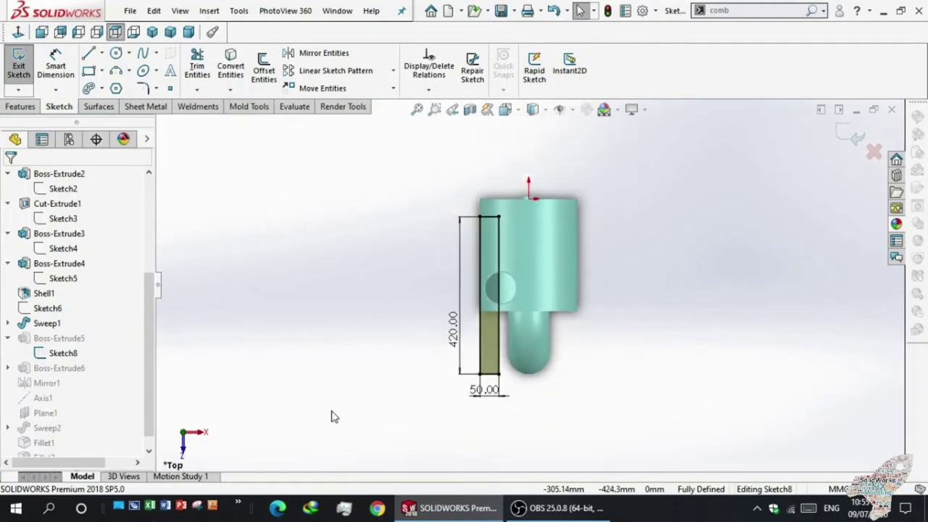
scroll(555, 369, down, 2)
scroll(520, 317, up, 1)
scroll(514, 265, down, 1)
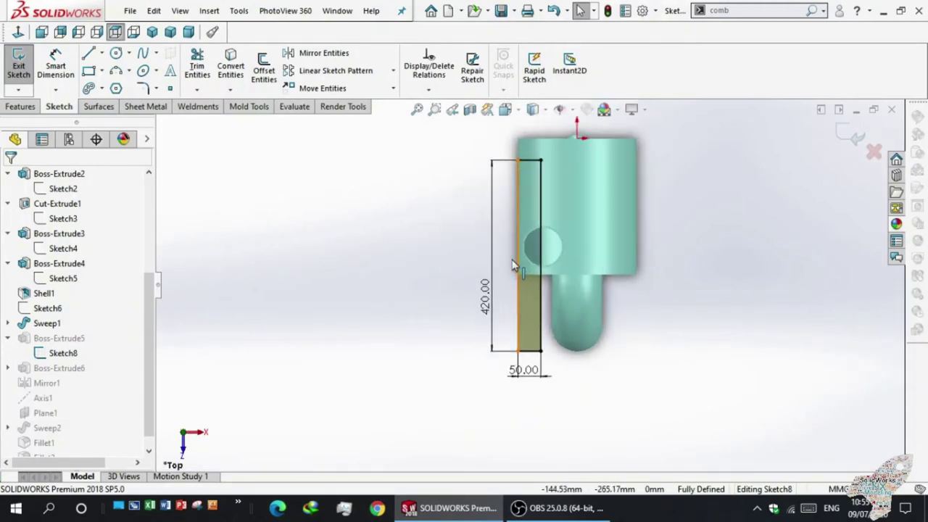
drag(485, 312, 455, 312)
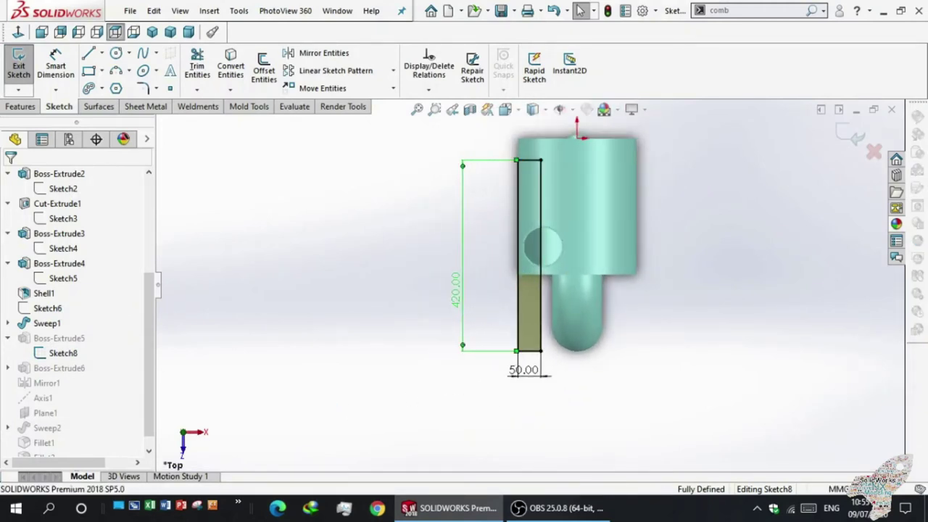
drag(518, 370, 448, 365)
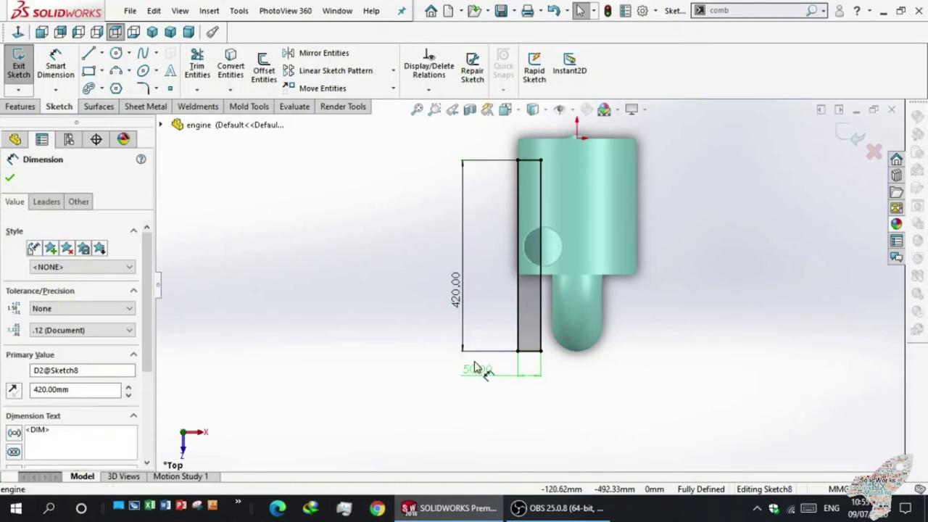
drag(466, 314, 476, 275)
click(428, 282)
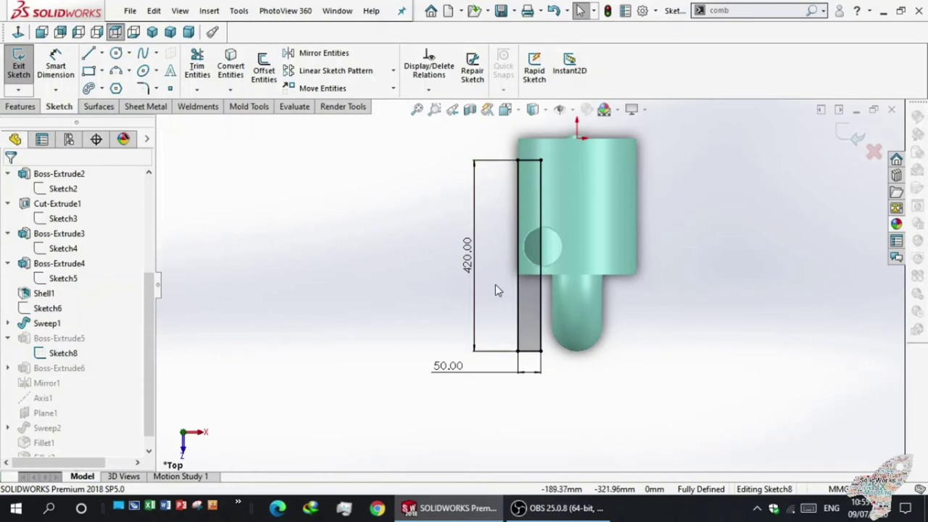
- Exit Sketch8 and orbit the rebuilt muffler from top view into 3D
scroll(568, 268, up, 1)
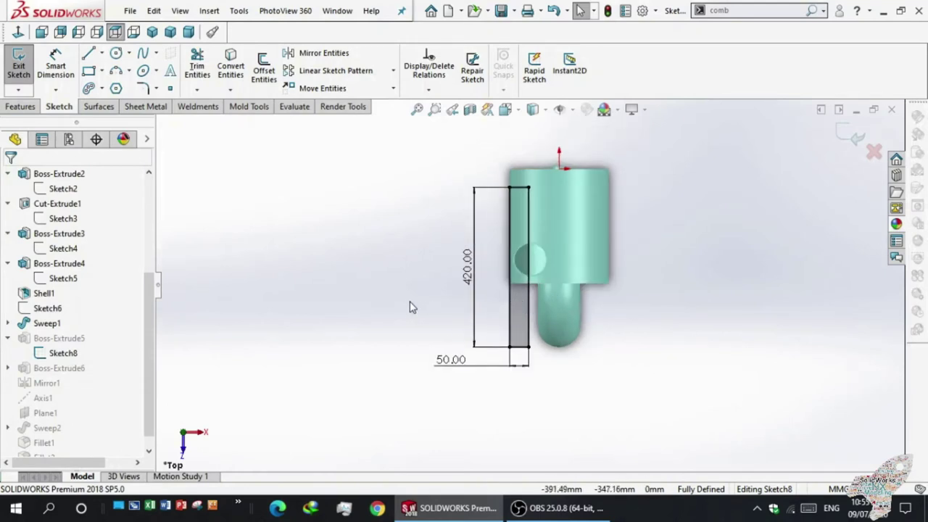
click(19, 62)
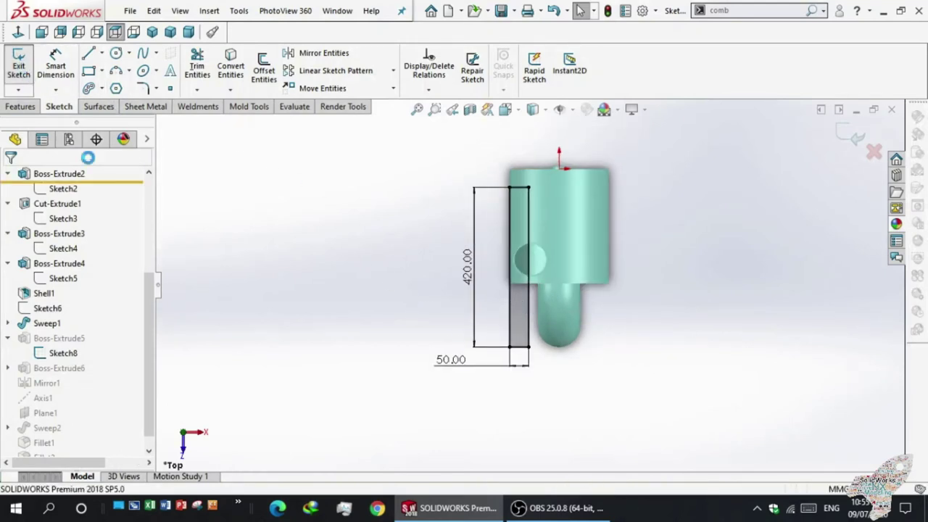
middle_drag(236, 296, 261, 189)
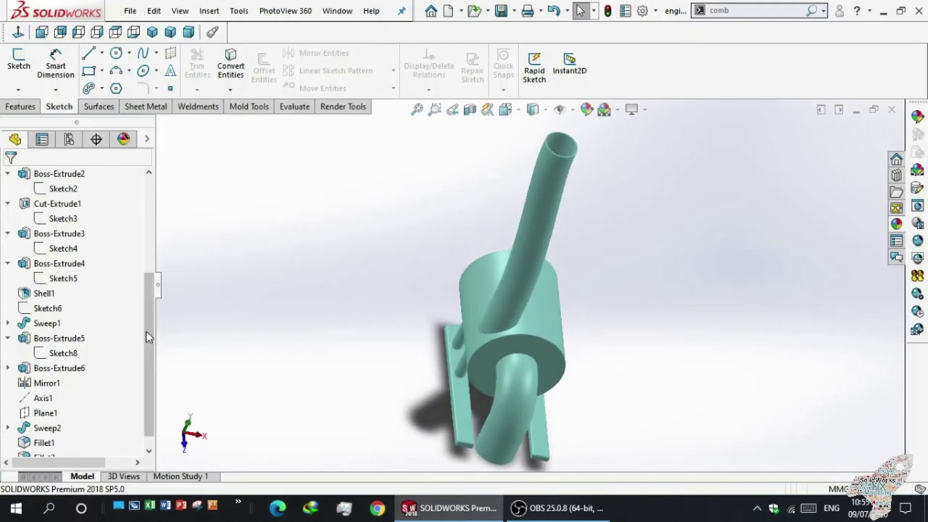
click(55, 368)
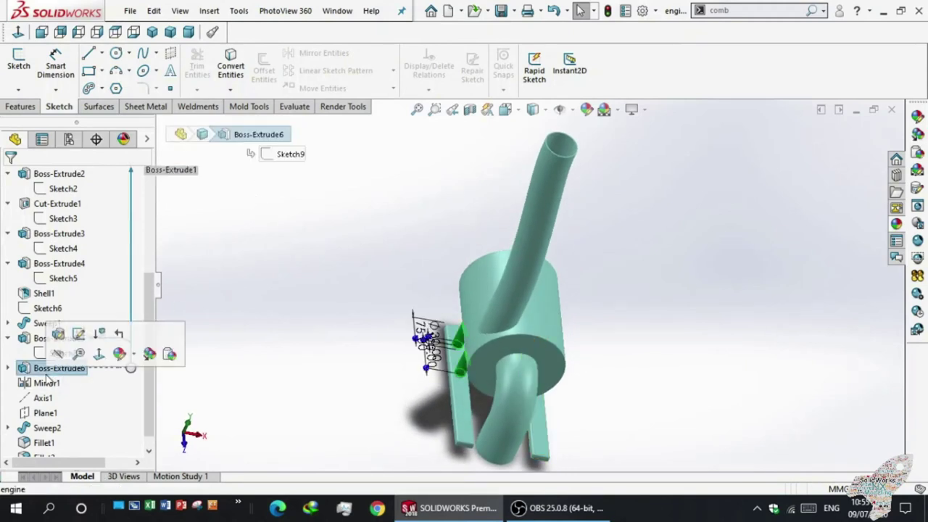
click(45, 339)
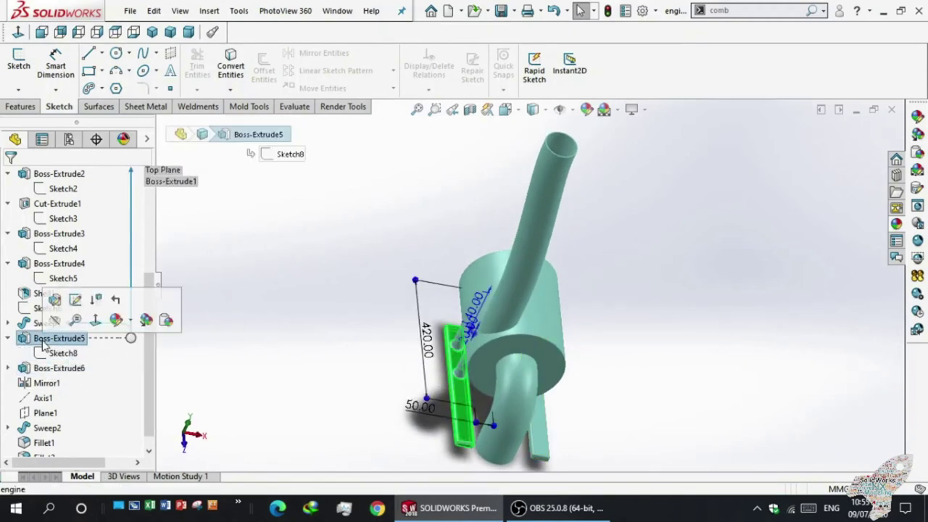
click(55, 301)
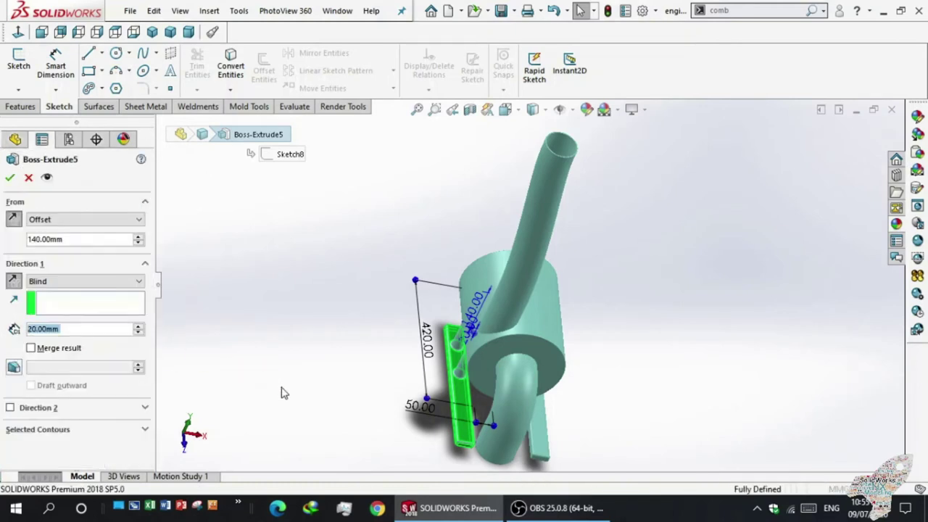
middle_drag(309, 410, 315, 303)
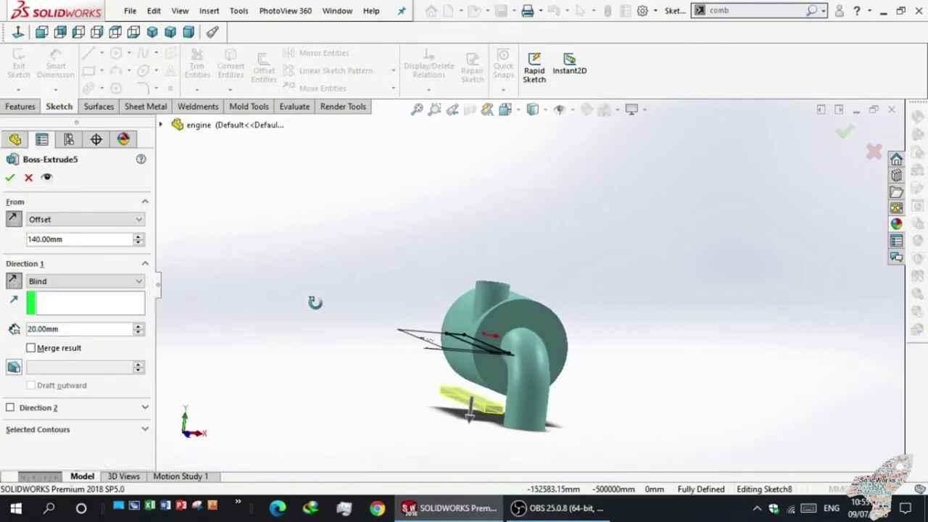
scroll(435, 399, down, 1)
scroll(472, 395, down, 2)
scroll(435, 377, down, 3)
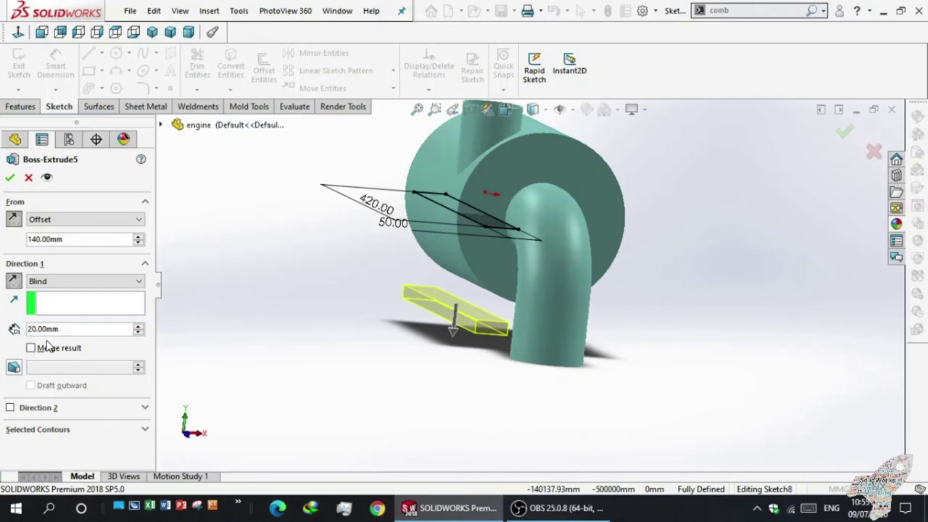
click(9, 179)
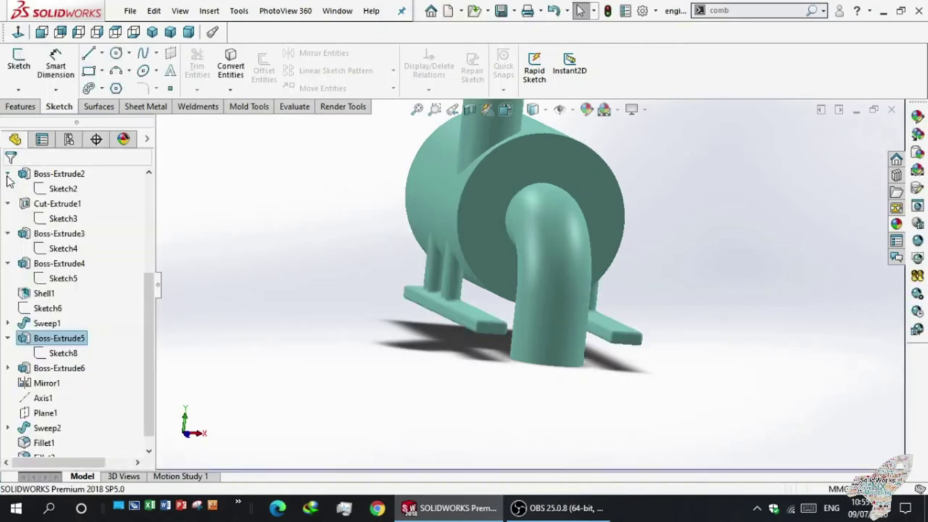
click(23, 370)
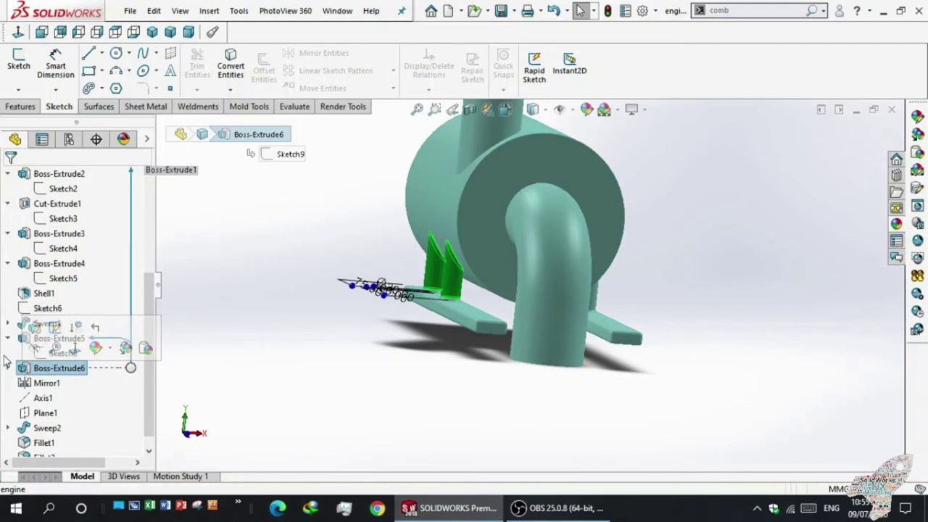
- Expand Boss-Extrude6 and open its Sketch9 for editing
click(7, 368)
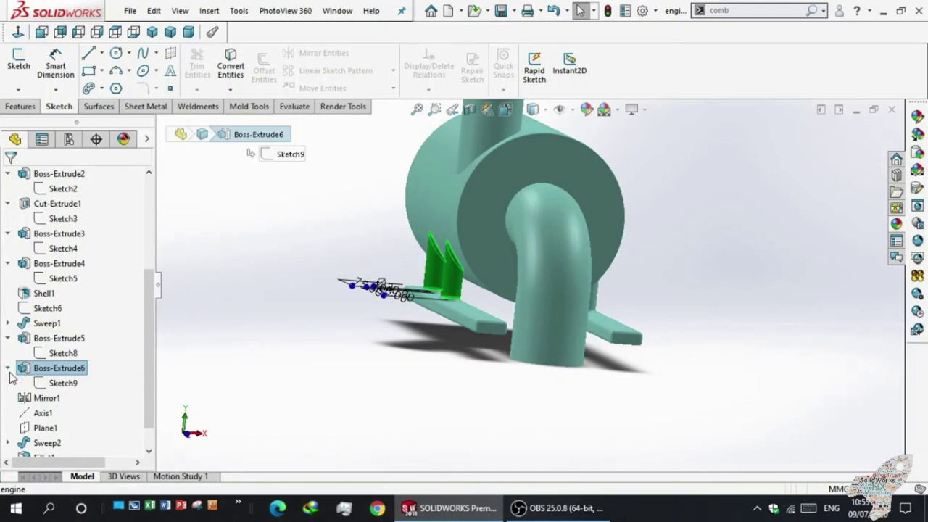
click(46, 397)
click(49, 383)
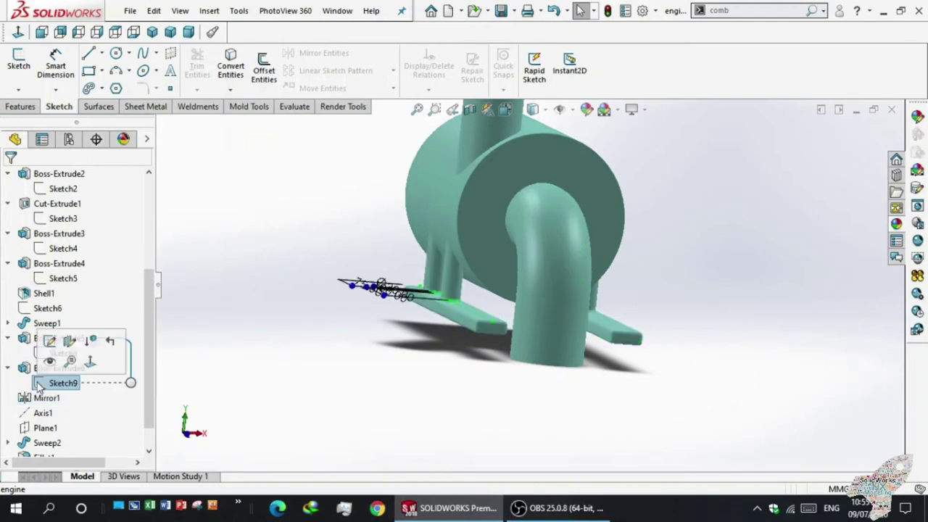
click(50, 340)
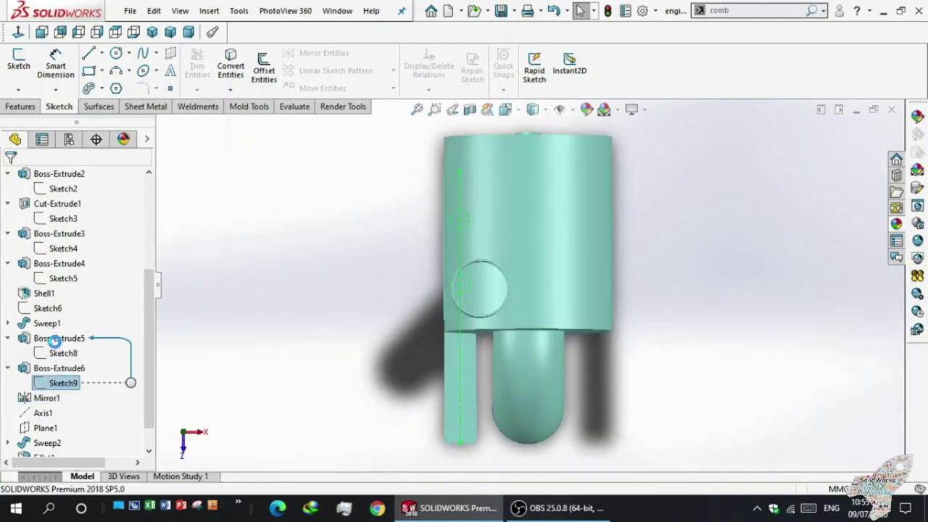
scroll(485, 262, up, 3)
scroll(459, 295, down, 5)
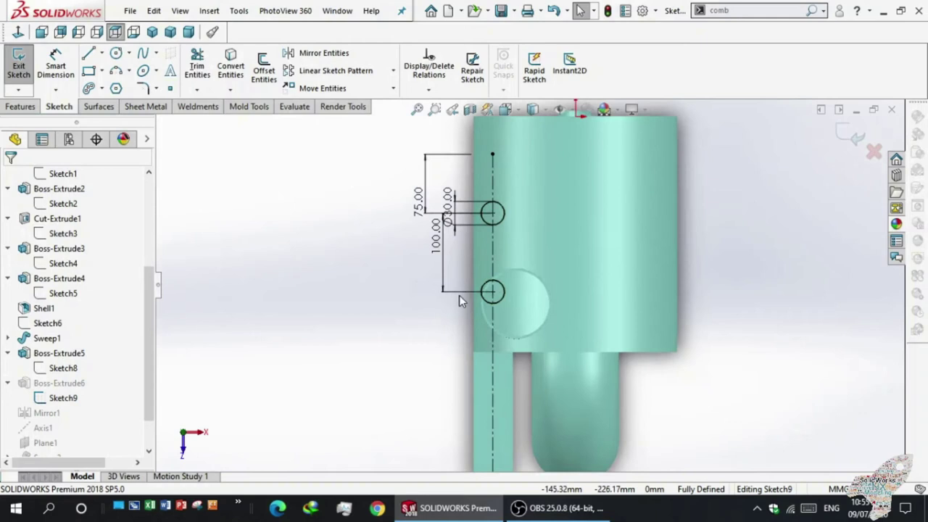
- Move the 100.00, 75.00 and Ø30.00 dimensions clear of the circles and exit the sketch
mouse_move(448, 225)
mouse_down()
mouse_move(438, 197)
mouse_move(376, 243)
mouse_up()
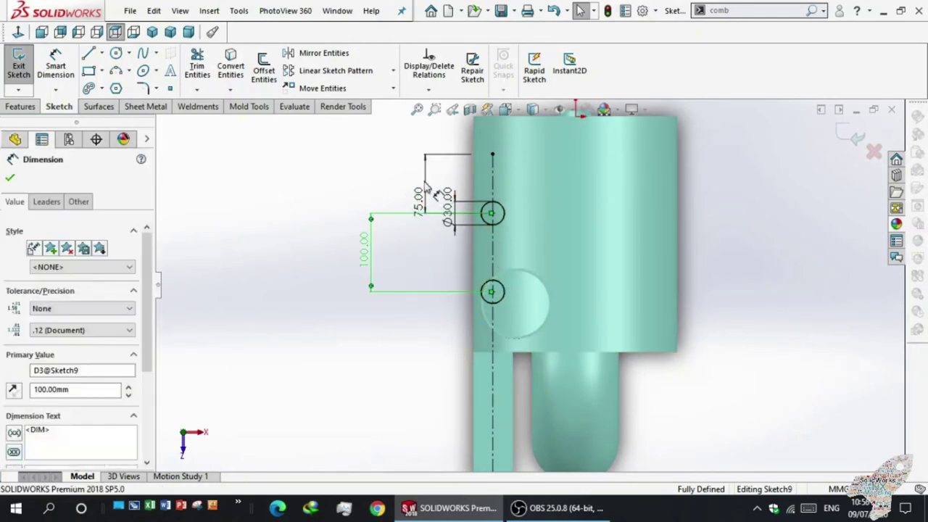
drag(421, 205, 403, 159)
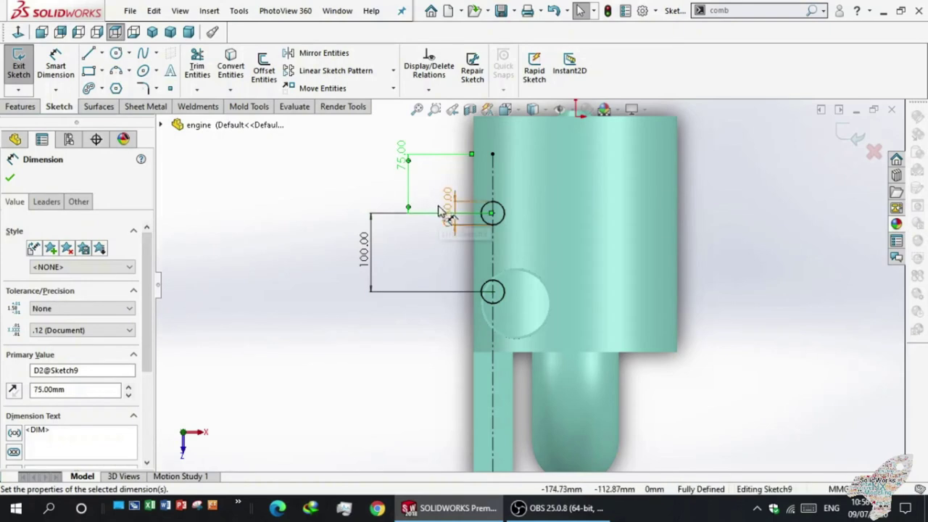
drag(449, 218, 435, 260)
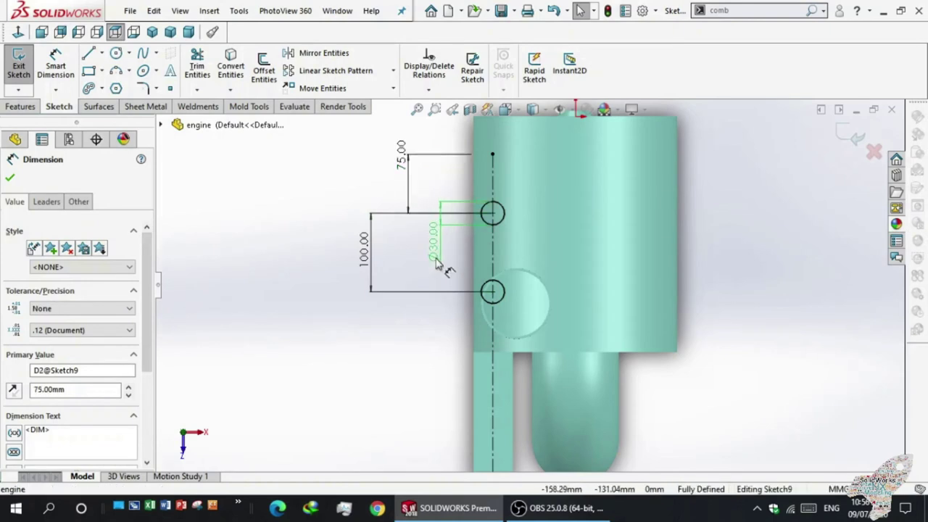
click(312, 294)
scroll(312, 293, up, 2)
scroll(435, 293, down, 1)
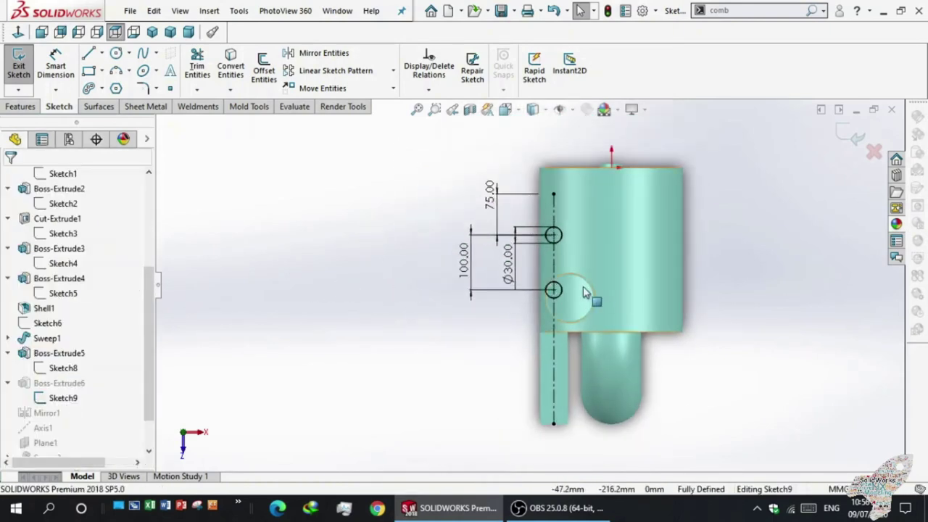
scroll(524, 297, down, 1)
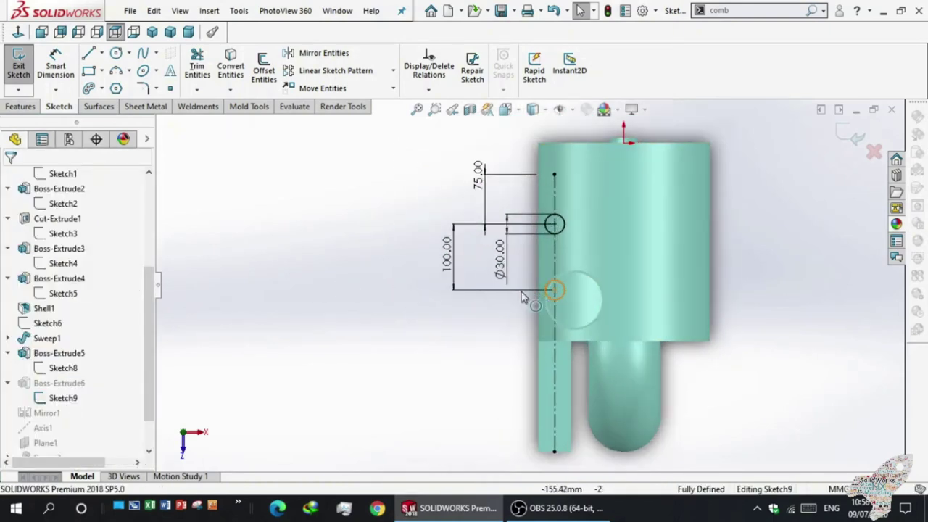
click(18, 64)
- Edit Boss-Extrude6, inspect its Up To Next extrusion preview of the pegs, and confirm it
middle_drag(213, 229, 217, 213)
scroll(29, 406, up, 1)
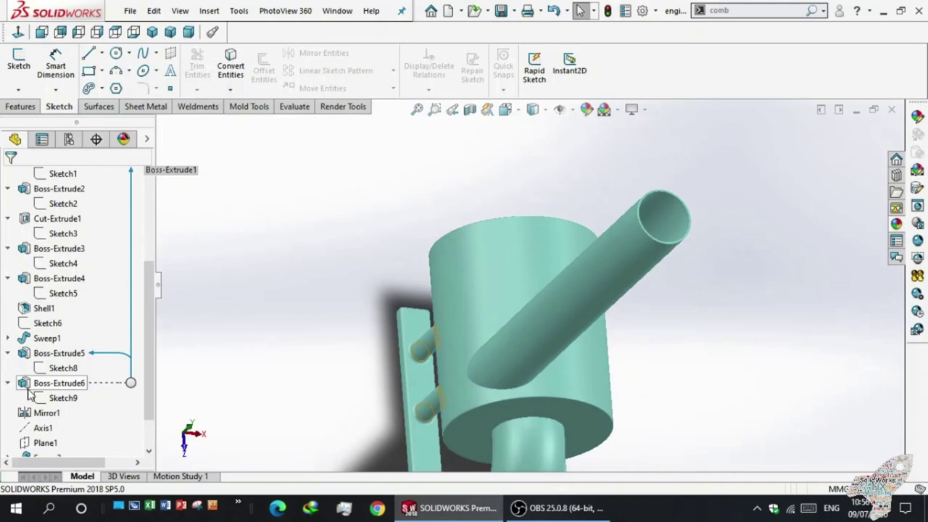
click(29, 389)
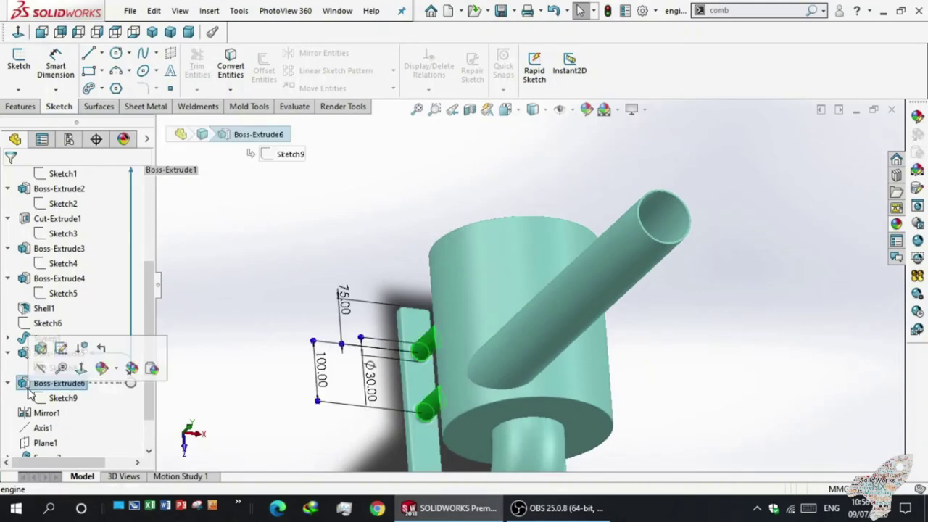
click(40, 348)
mouse_move(341, 431)
middle_down()
mouse_move(319, 317)
mouse_move(343, 290)
mouse_move(322, 269)
mouse_move(338, 265)
mouse_move(365, 335)
middle_up()
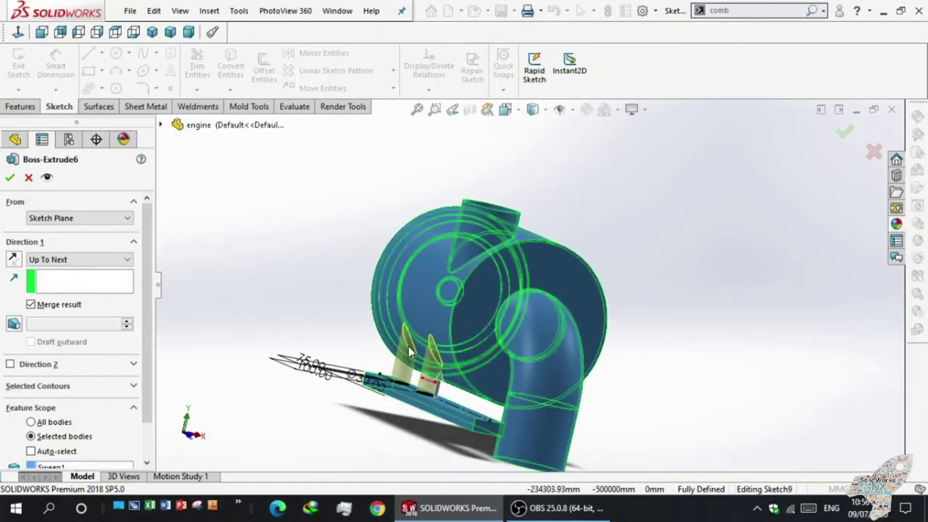
mouse_move(426, 328)
middle_down()
mouse_move(425, 373)
mouse_move(389, 365)
mouse_move(405, 343)
mouse_move(419, 364)
middle_up()
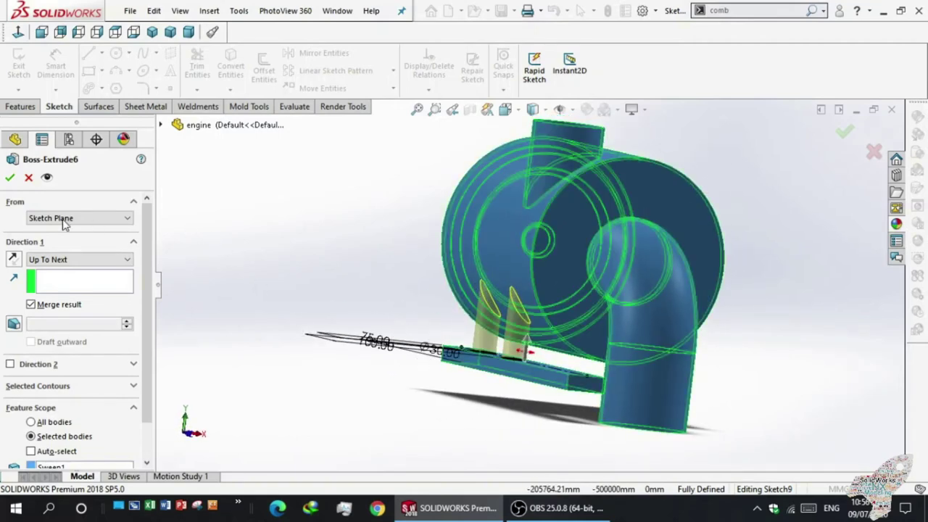
click(8, 176)
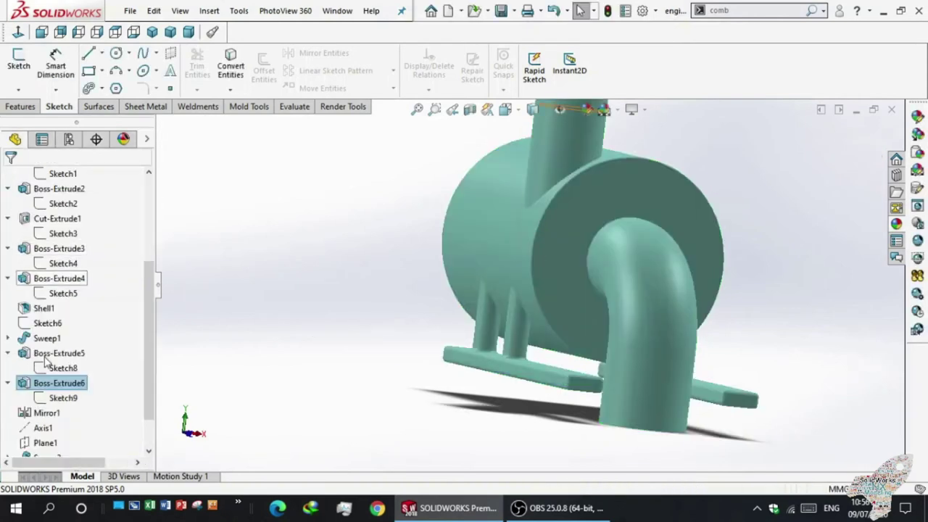
- Edit Mirror1, check its Right Plane mirror face and Boss-Extrude5/6 features, and confirm
scroll(45, 360, down, 1)
scroll(45, 363, down, 1)
click(41, 384)
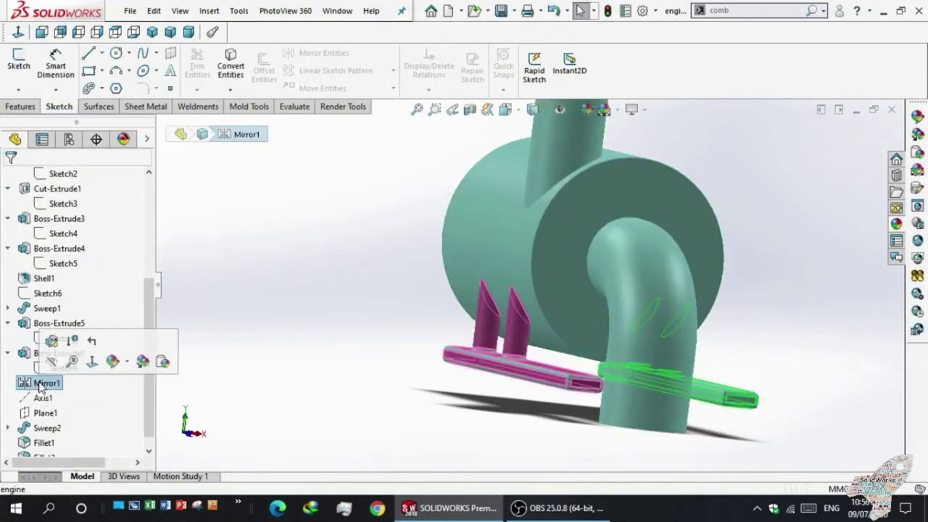
click(51, 340)
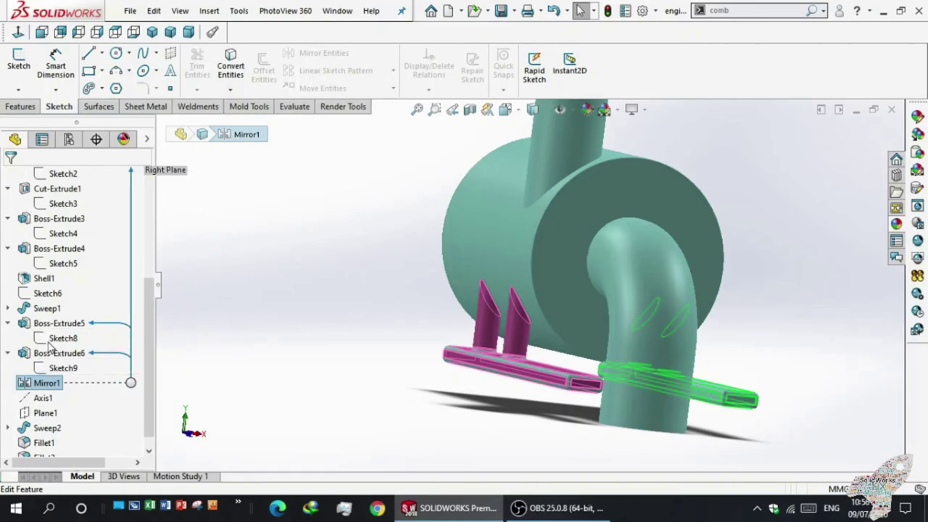
mouse_move(282, 405)
middle_down()
mouse_move(227, 364)
mouse_move(255, 356)
mouse_move(267, 396)
mouse_move(253, 405)
mouse_move(259, 394)
middle_up()
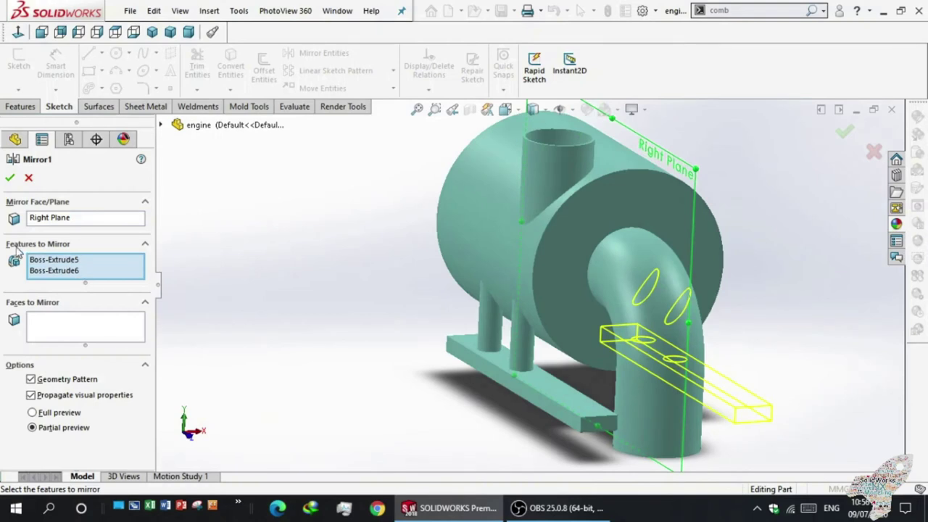
click(46, 219)
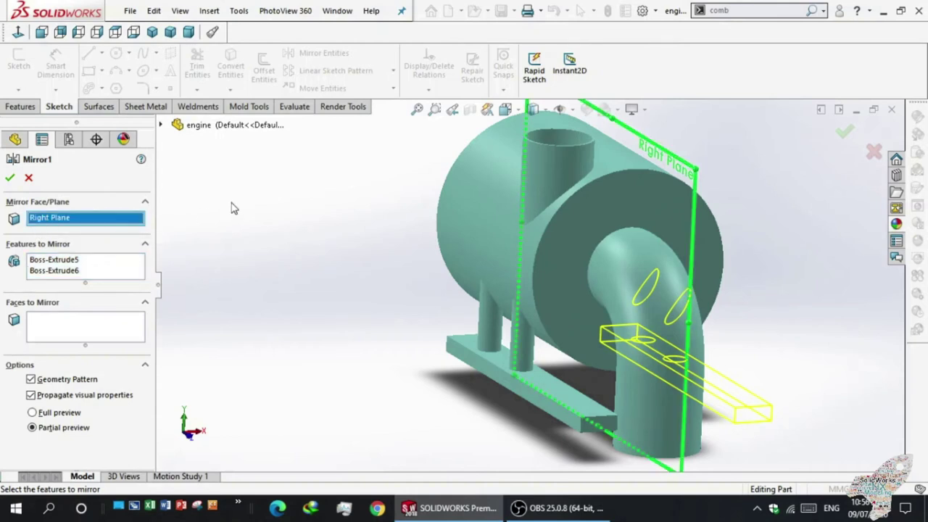
click(46, 264)
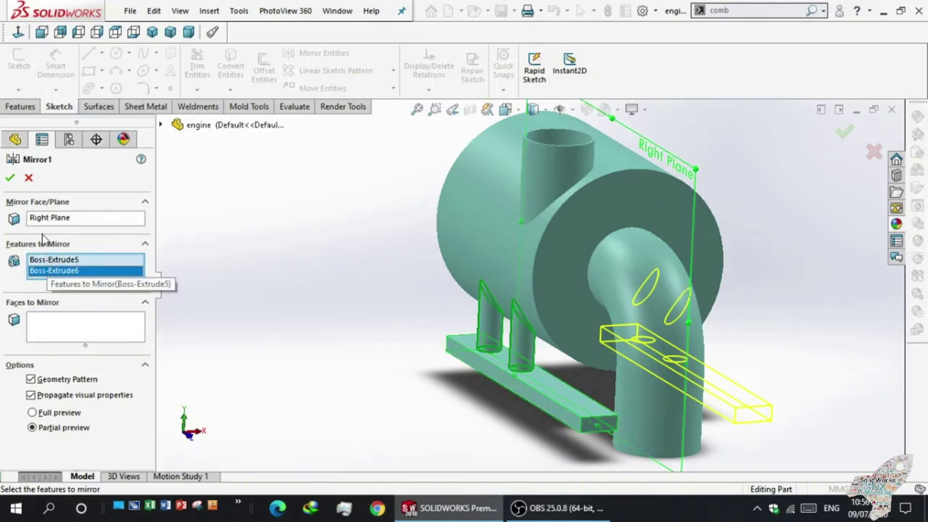
click(10, 178)
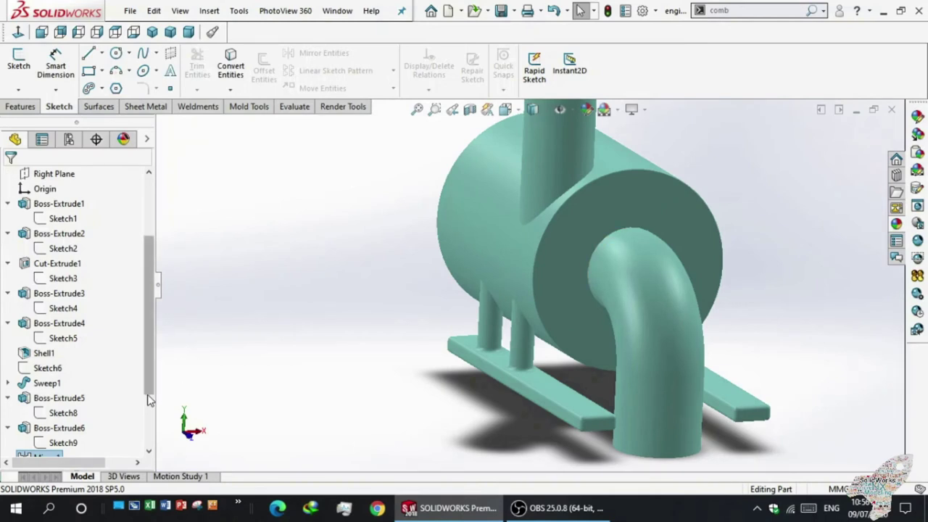
drag(149, 401, 123, 407)
scroll(52, 405, down, 2)
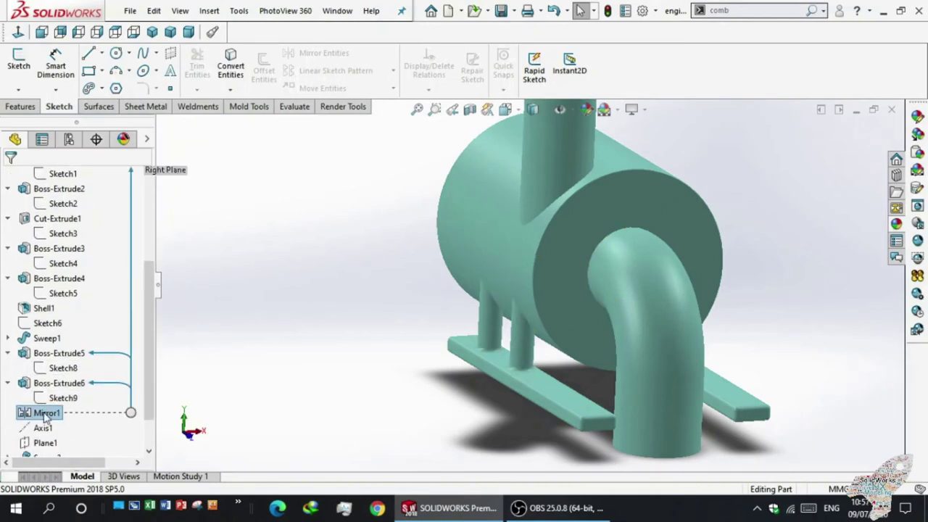
scroll(52, 405, down, 2)
- Select Axis1, turn the model head-on, and open Axis1 for editing
click(44, 383)
click(42, 400)
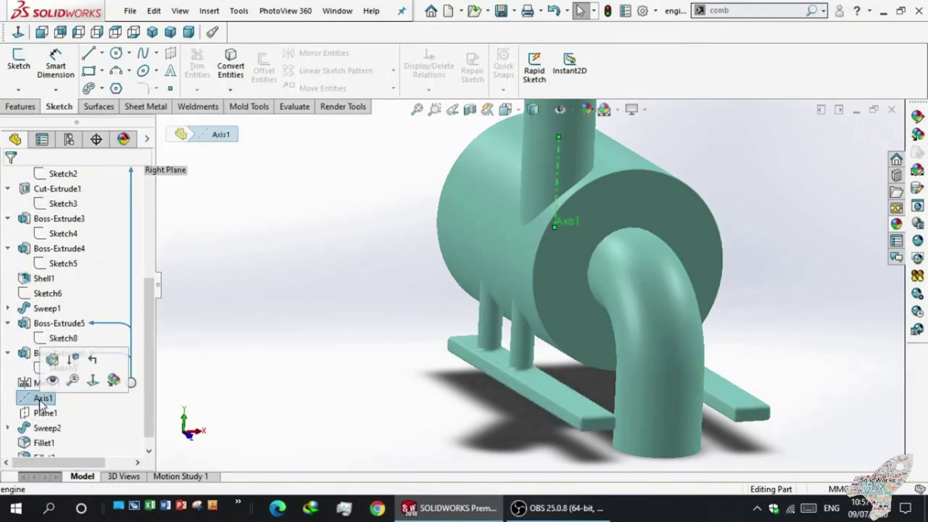
middle_drag(362, 440, 549, 253)
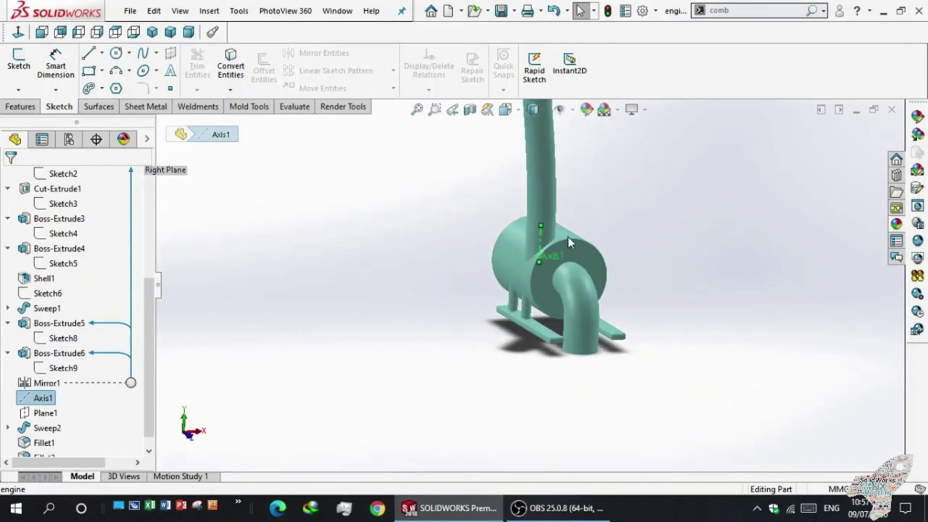
mouse_move(516, 285)
middle_down()
mouse_move(517, 250)
mouse_move(493, 261)
middle_up()
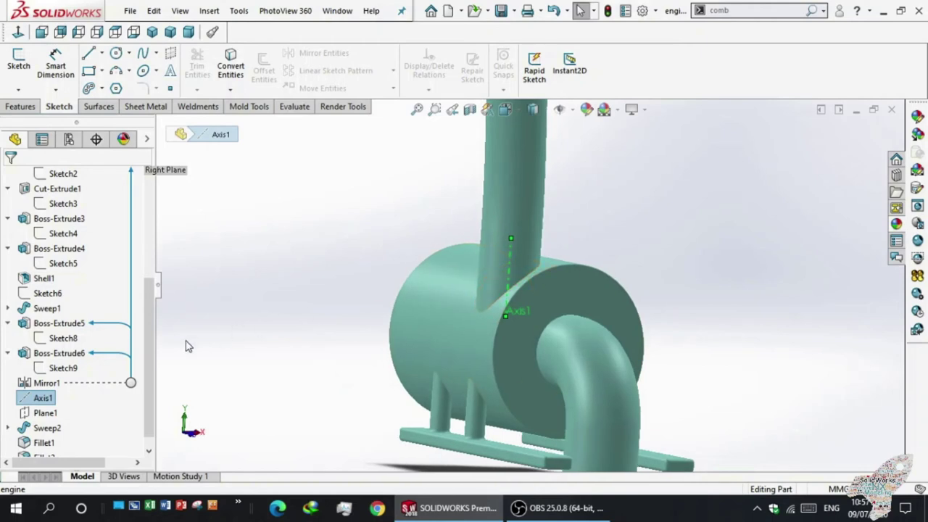
click(44, 397)
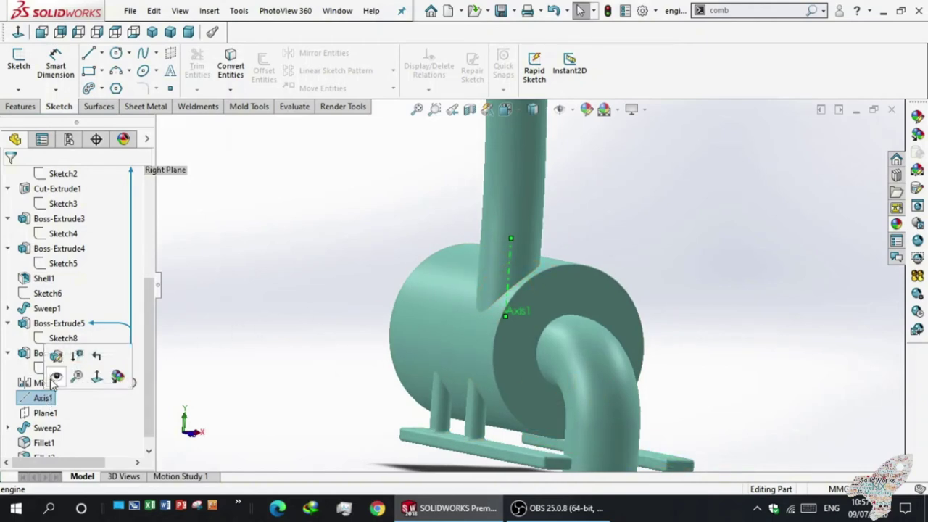
click(26, 397)
click(40, 354)
- Zoom in on the 84 mm hole's cylindrical face defining Axis1 and confirm it
mouse_move(283, 368)
middle_down()
mouse_move(243, 365)
mouse_move(271, 327)
mouse_move(255, 381)
middle_up()
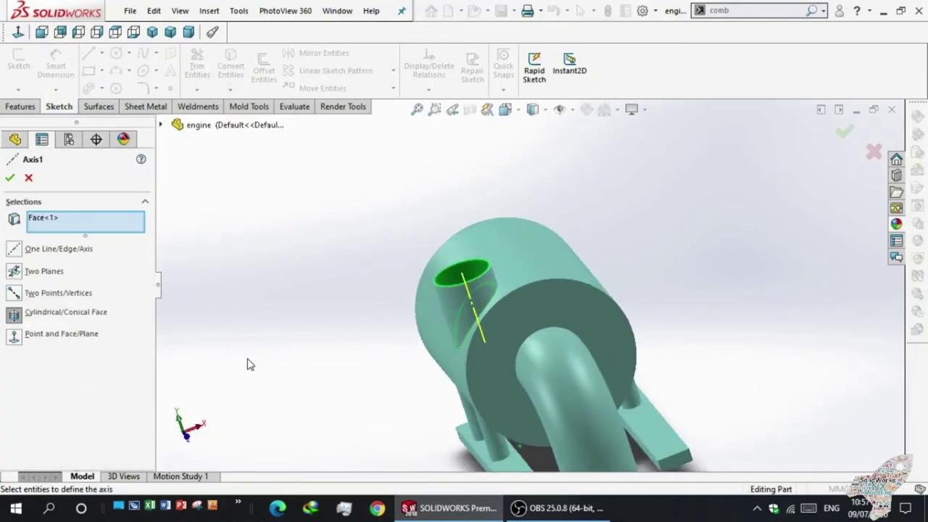
scroll(384, 269, up, 1)
scroll(472, 269, down, 2)
scroll(480, 301, down, 2)
scroll(618, 406, down, 1)
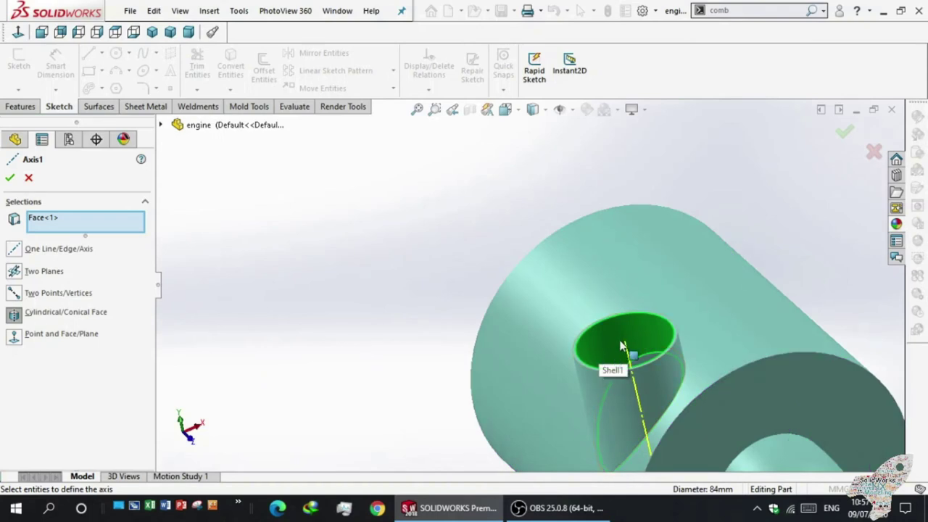
scroll(615, 355, up, 1)
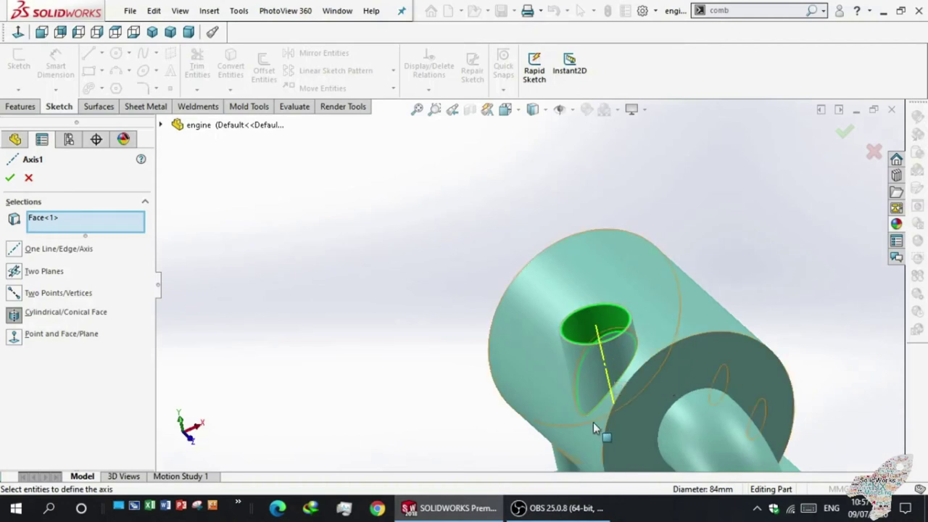
scroll(593, 422, down, 1)
scroll(589, 397, up, 2)
mouse_move(591, 390)
middle_down()
mouse_move(596, 352)
mouse_move(593, 371)
mouse_move(581, 349)
middle_up()
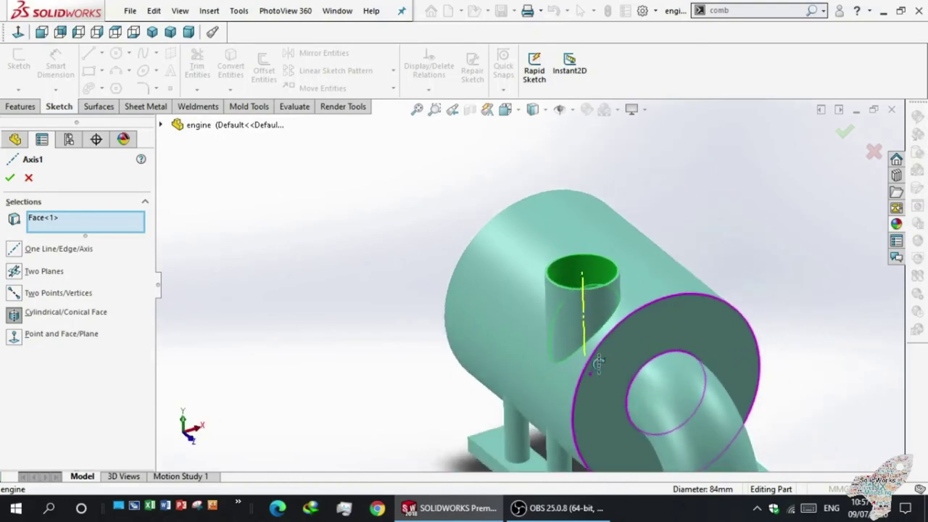
click(10, 180)
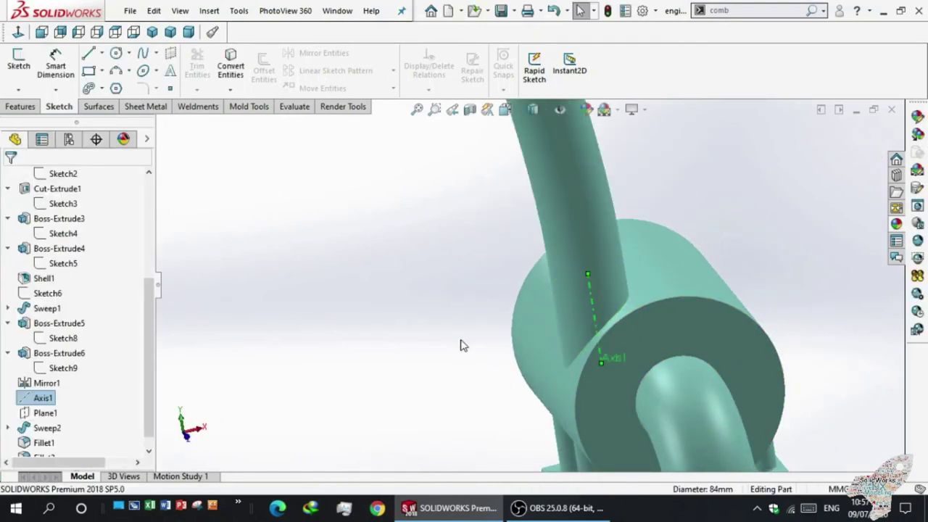
click(35, 413)
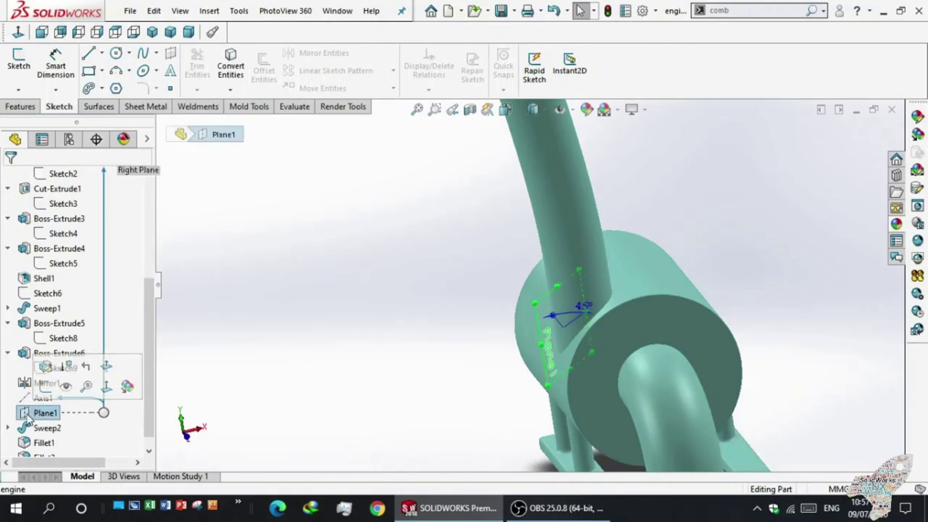
click(41, 373)
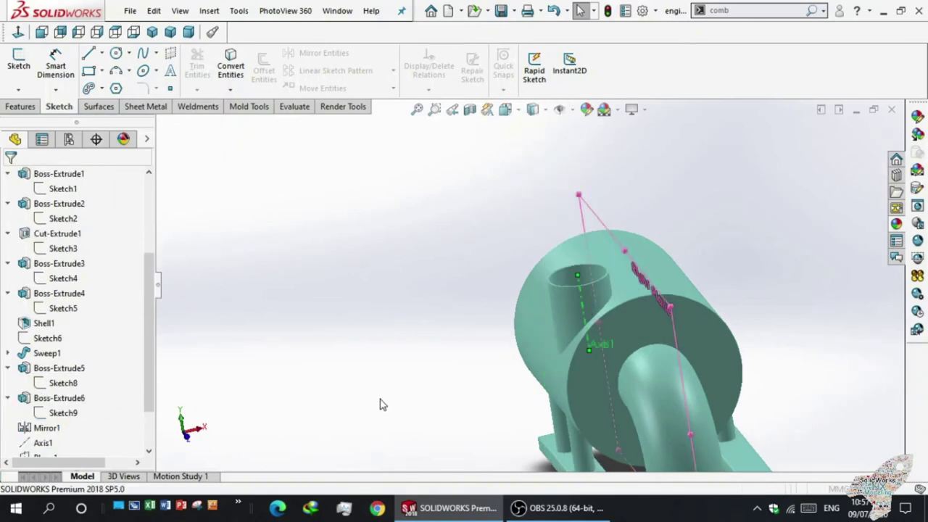
middle_drag(432, 361, 375, 409)
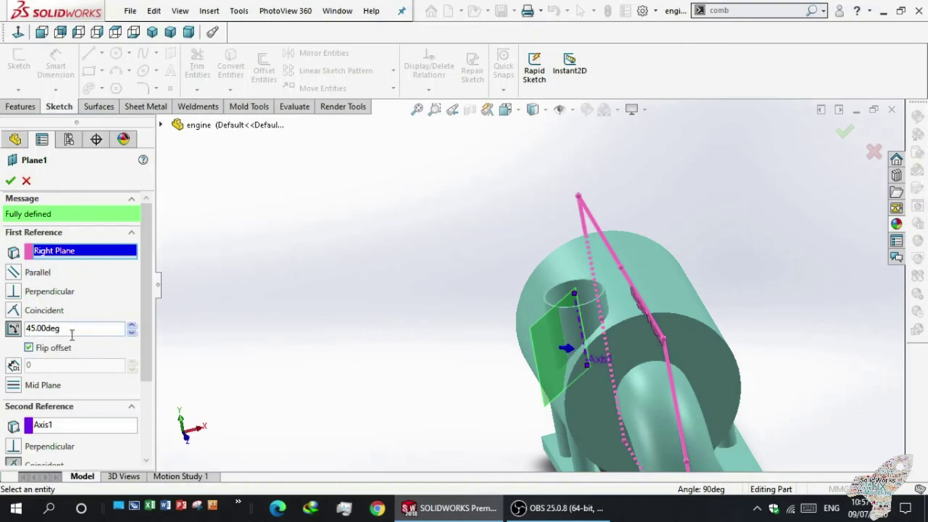
scroll(141, 314, down, 2)
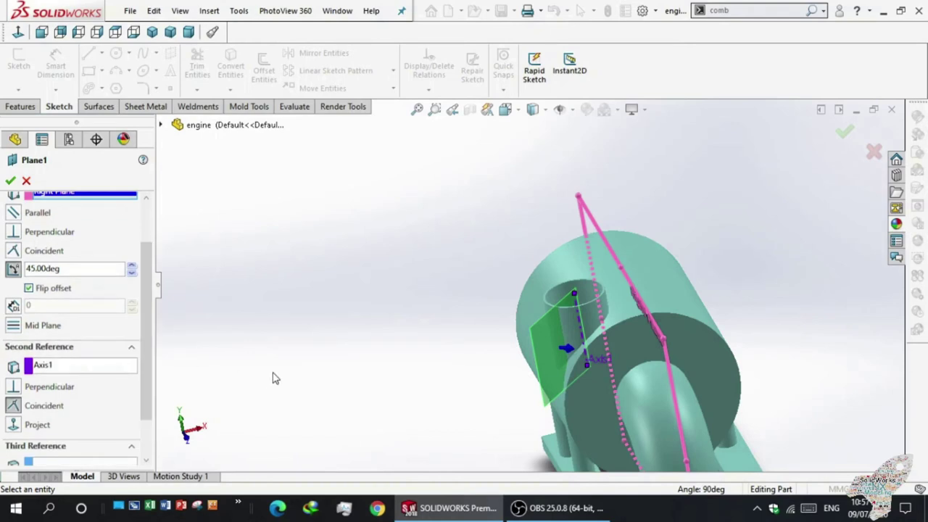
scroll(425, 360, up, 2)
mouse_move(416, 365)
middle_down()
mouse_move(442, 398)
mouse_move(425, 430)
mouse_move(437, 409)
mouse_move(622, 363)
middle_up()
scroll(581, 334, down, 2)
scroll(578, 333, down, 2)
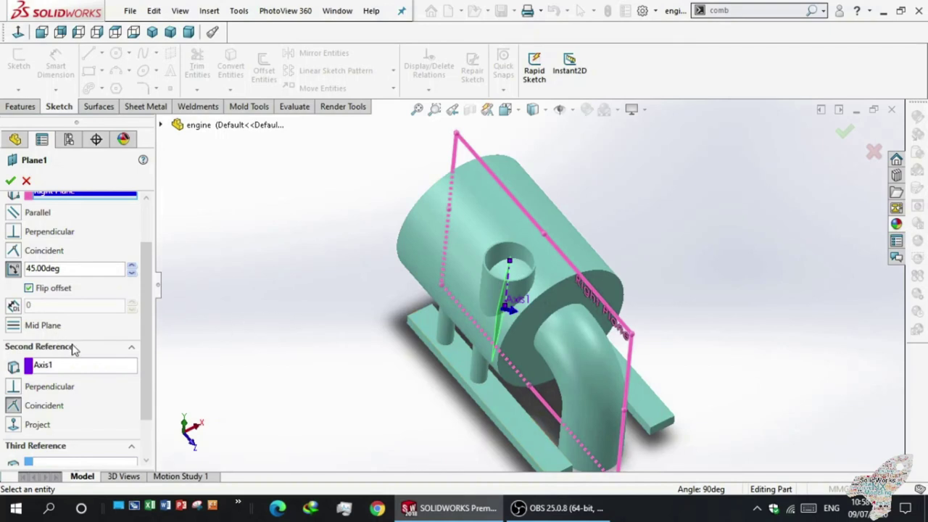
mouse_move(148, 339)
mouse_down()
mouse_move(140, 371)
mouse_move(162, 285)
mouse_up()
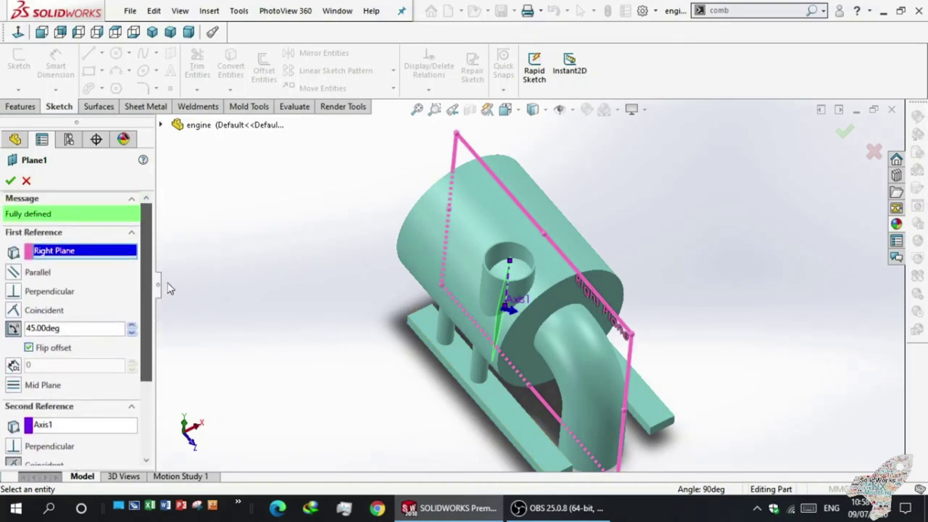
click(9, 180)
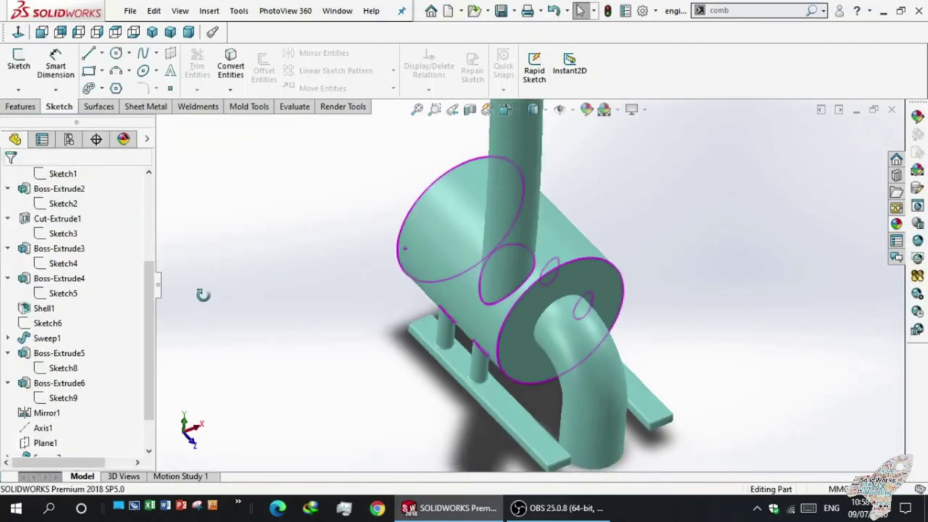
- Expand Sweep2 and open its profile sketch Sketch10 for editing
scroll(79, 399, down, 3)
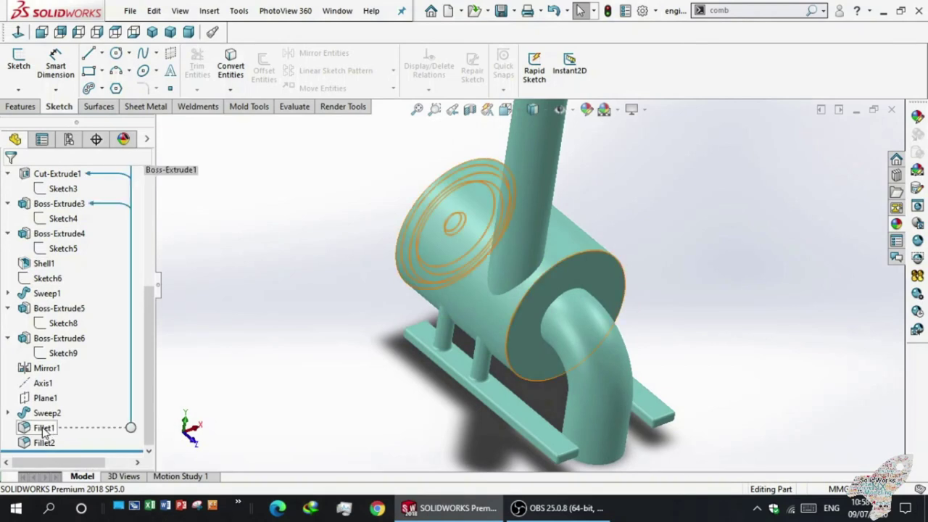
click(42, 413)
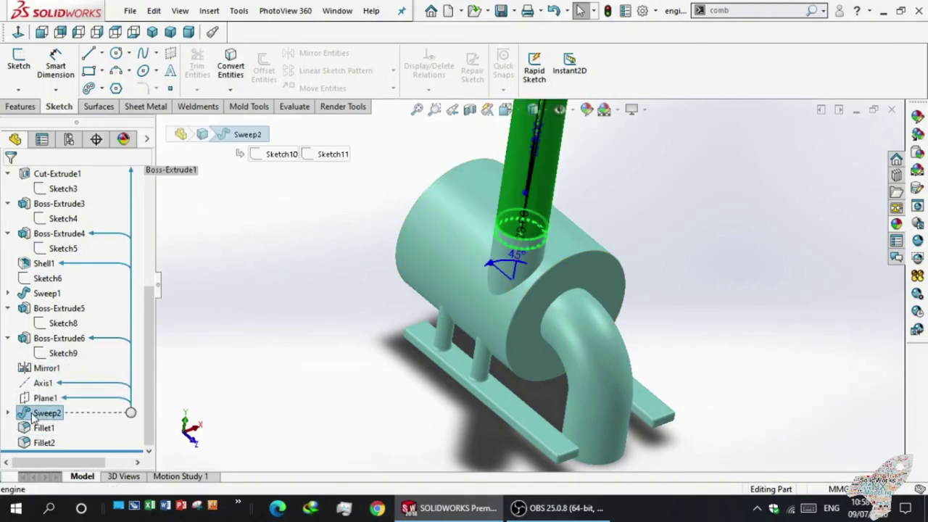
click(10, 414)
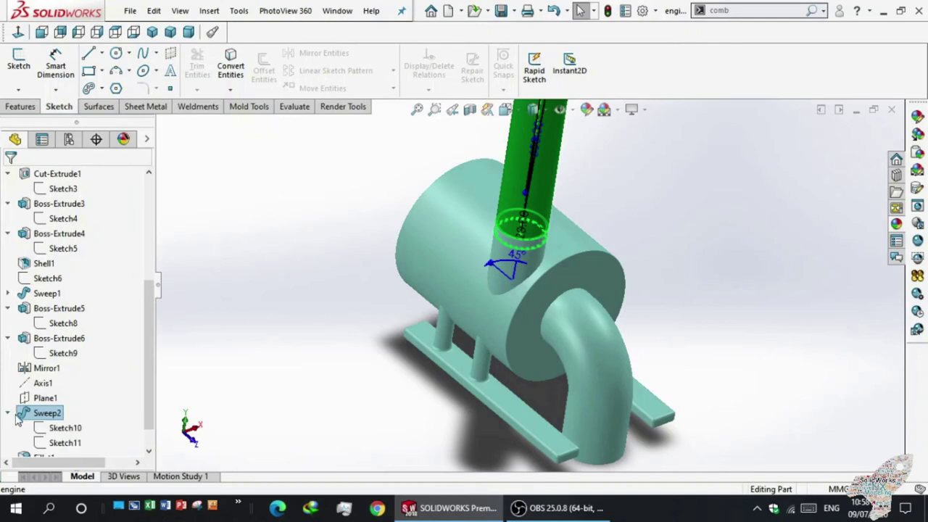
click(43, 434)
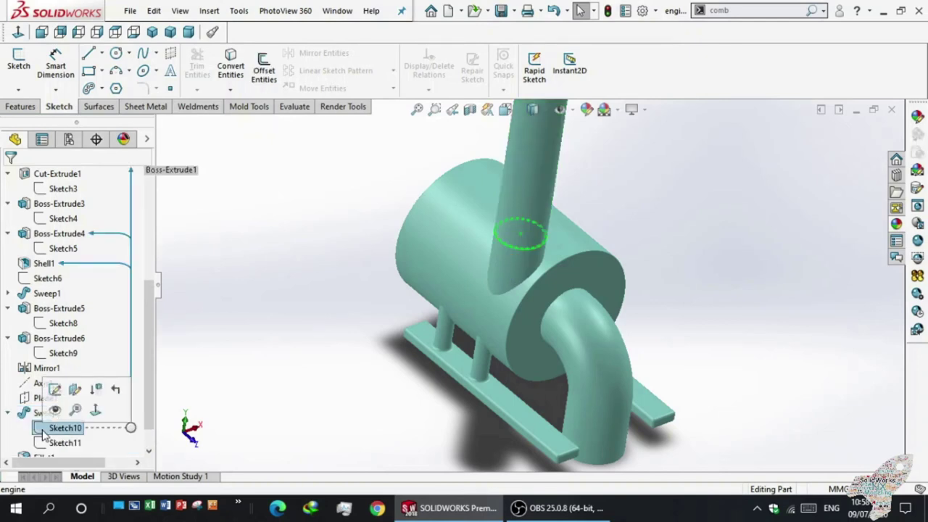
click(54, 389)
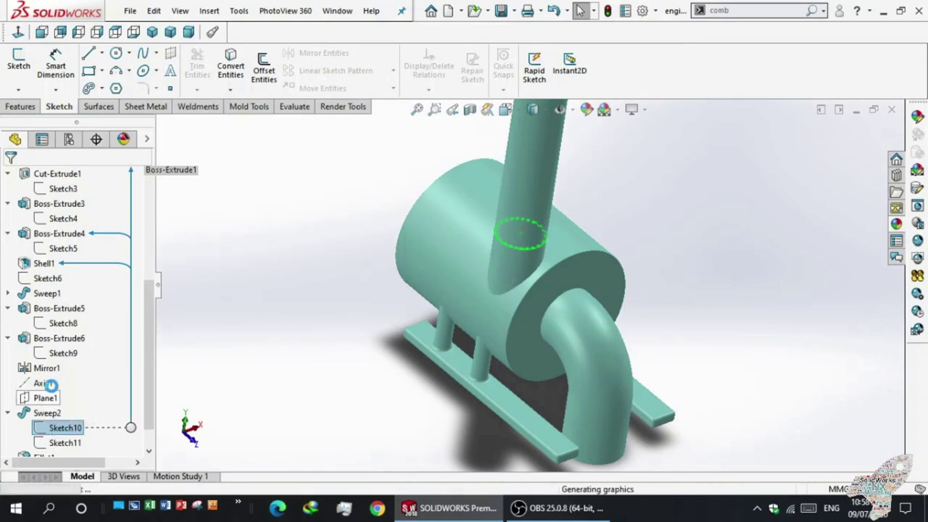
- Inspect the Ø90 profile circle's On Edge relation and radius, then exit the sketch
scroll(473, 373, up, 1)
scroll(518, 314, down, 1)
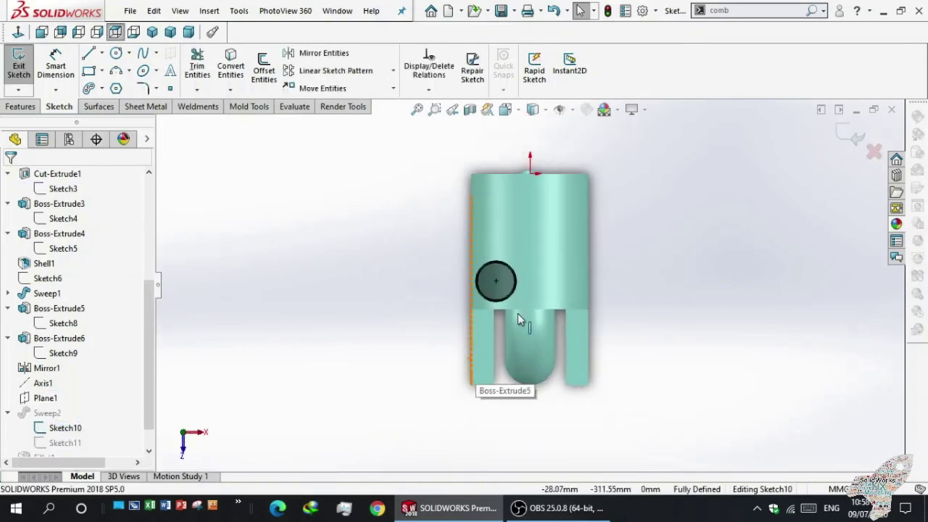
scroll(517, 313, down, 1)
scroll(488, 289, down, 2)
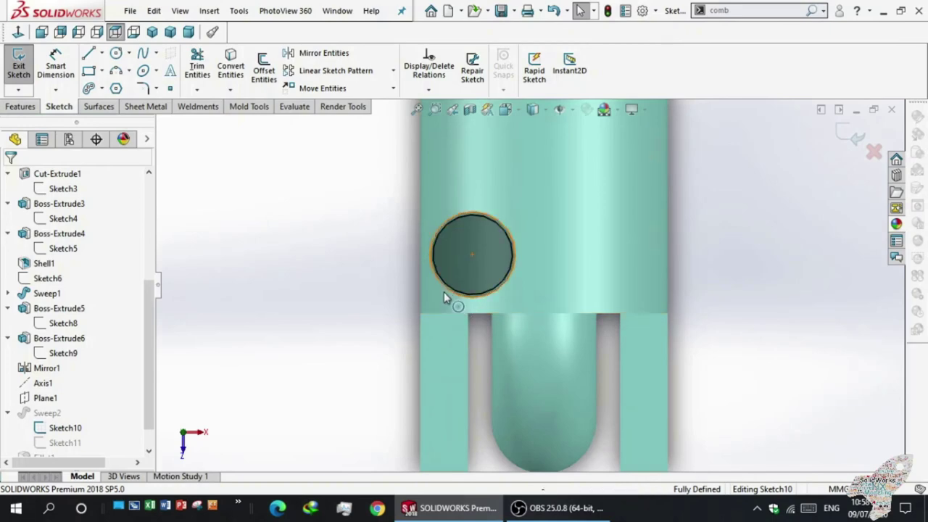
scroll(428, 283, down, 1)
scroll(501, 247, down, 1)
scroll(435, 268, down, 2)
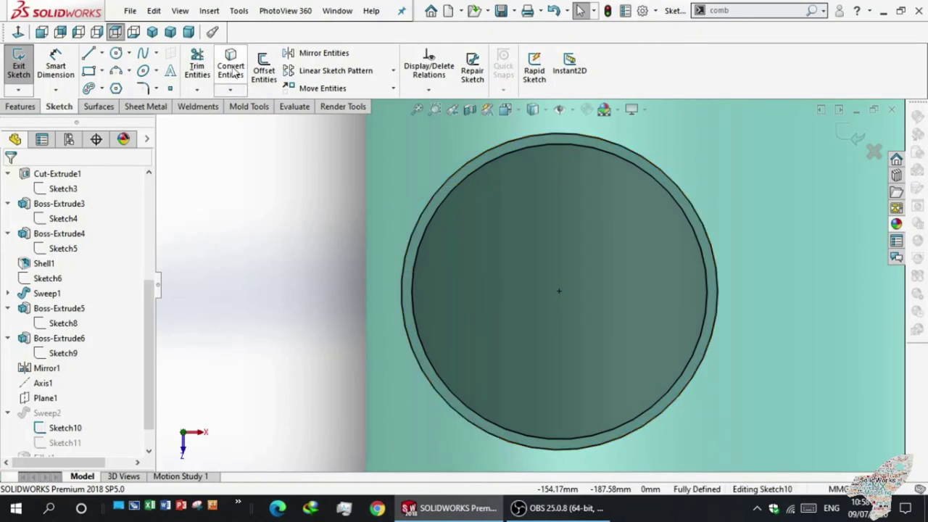
click(428, 233)
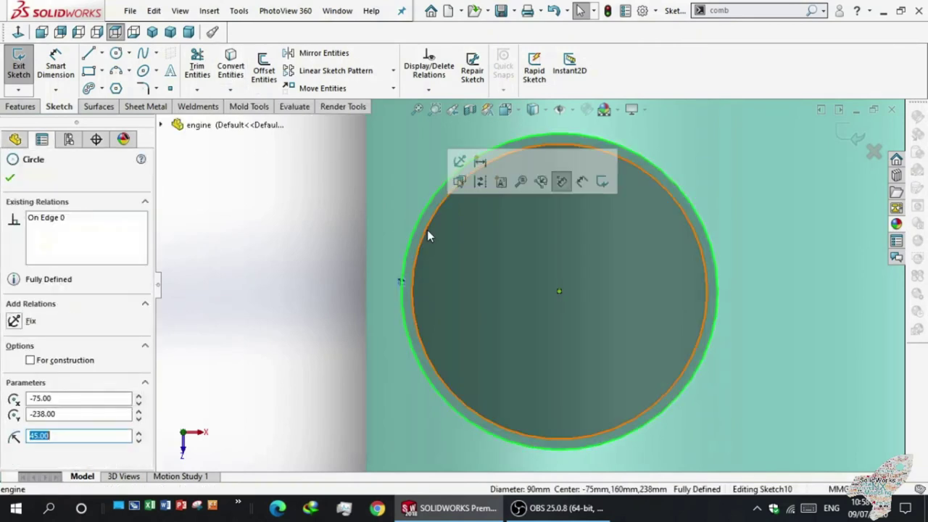
click(248, 228)
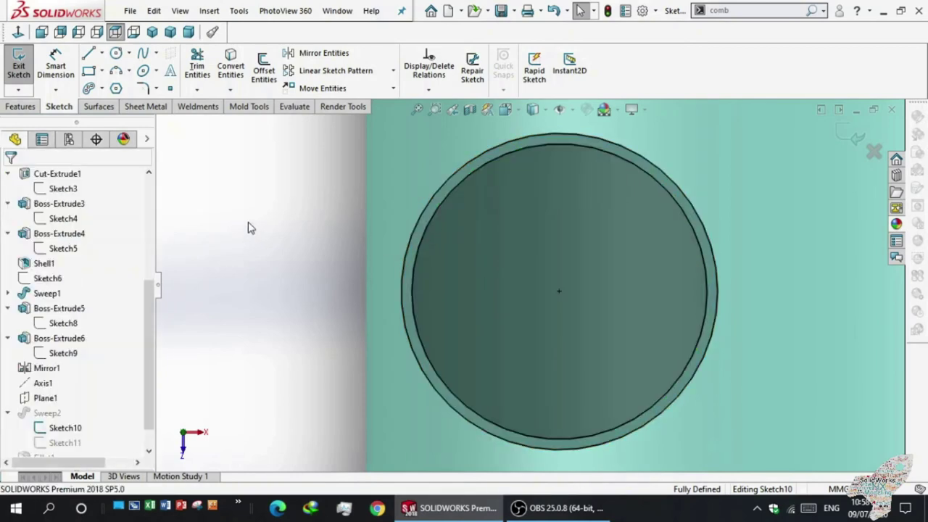
key(z)
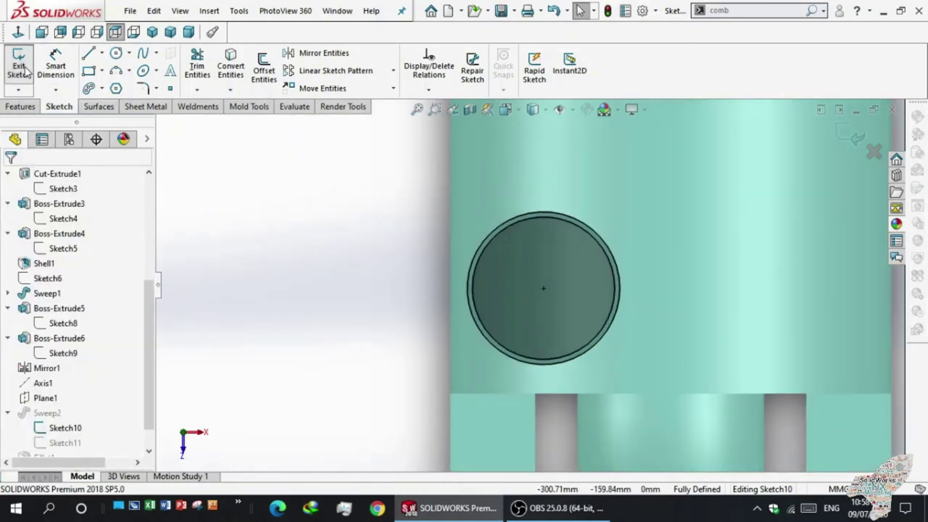
click(21, 73)
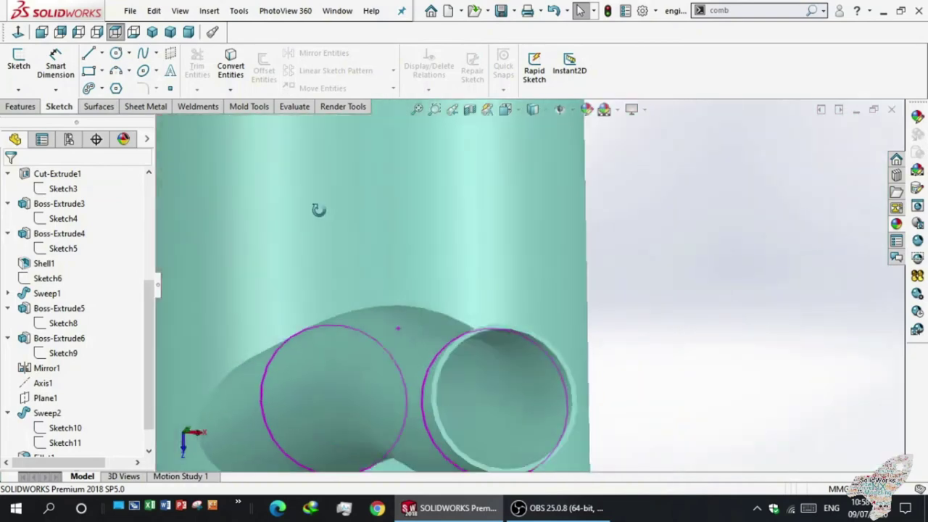
- Open Sweep2's path sketch Sketch11 for editing
mouse_move(352, 245)
middle_down()
mouse_move(312, 230)
mouse_move(313, 217)
middle_up()
scroll(102, 344, down, 1)
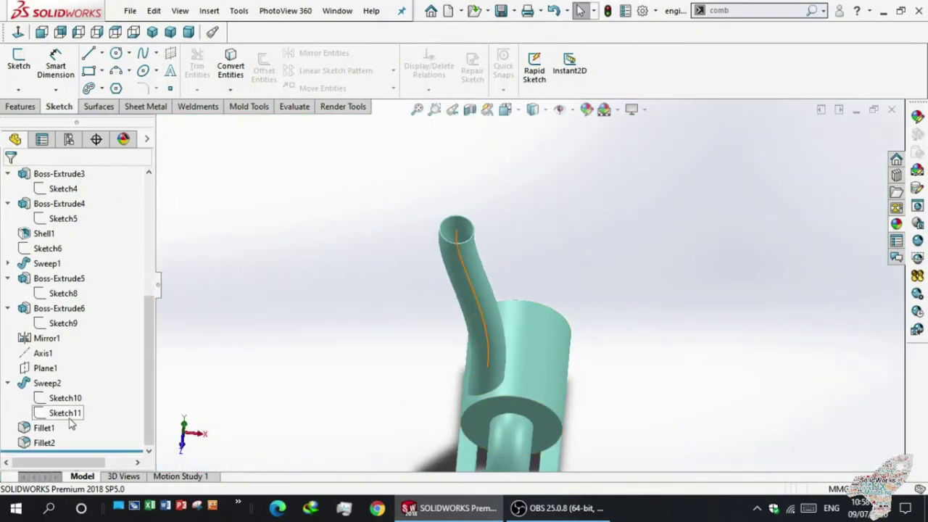
click(70, 419)
click(82, 377)
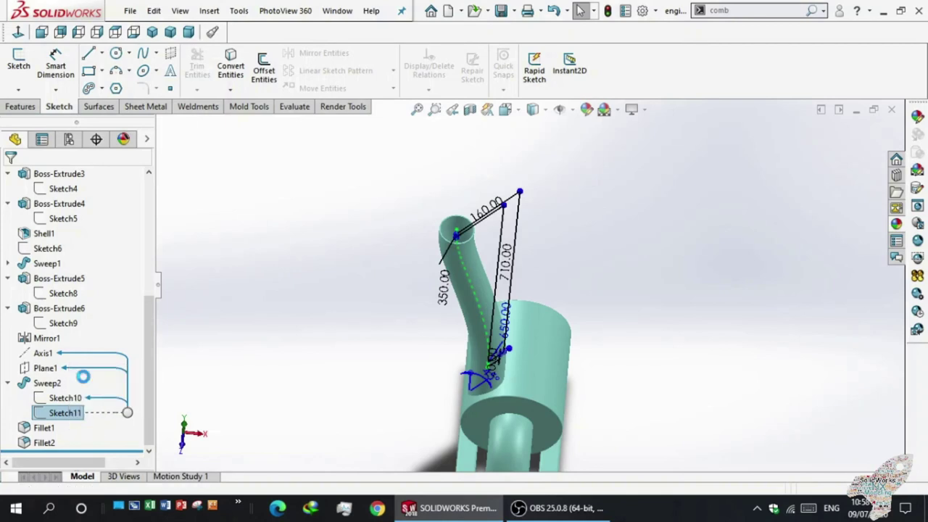
- Move the 650.00 dimension down off the curve and the 350.00 dimension upward
scroll(584, 415, up, 3)
scroll(727, 305, up, 3)
scroll(725, 275, down, 3)
scroll(497, 351, up, 2)
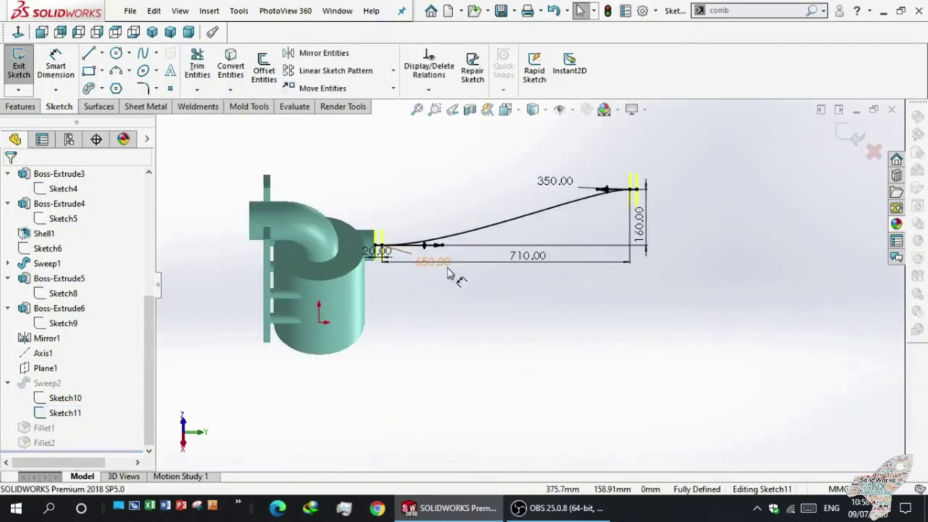
drag(447, 270, 446, 306)
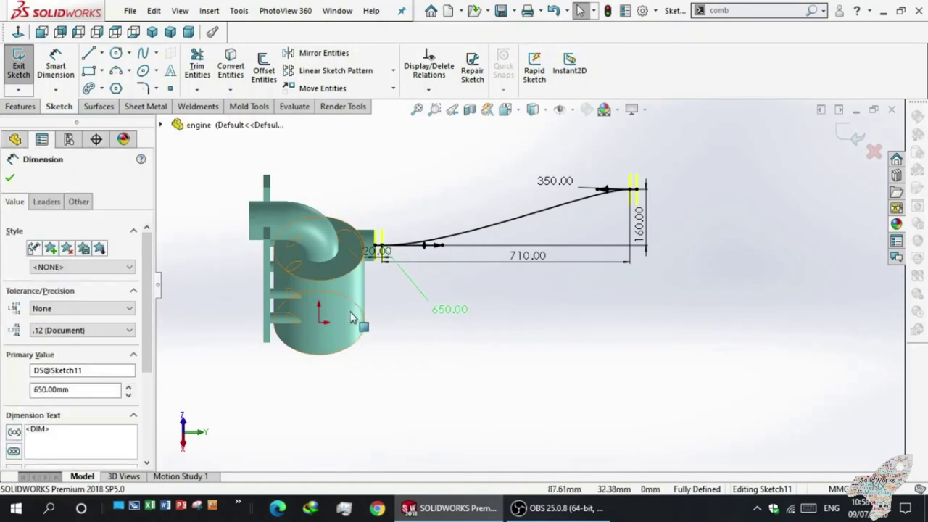
scroll(435, 294, up, 2)
scroll(428, 285, down, 5)
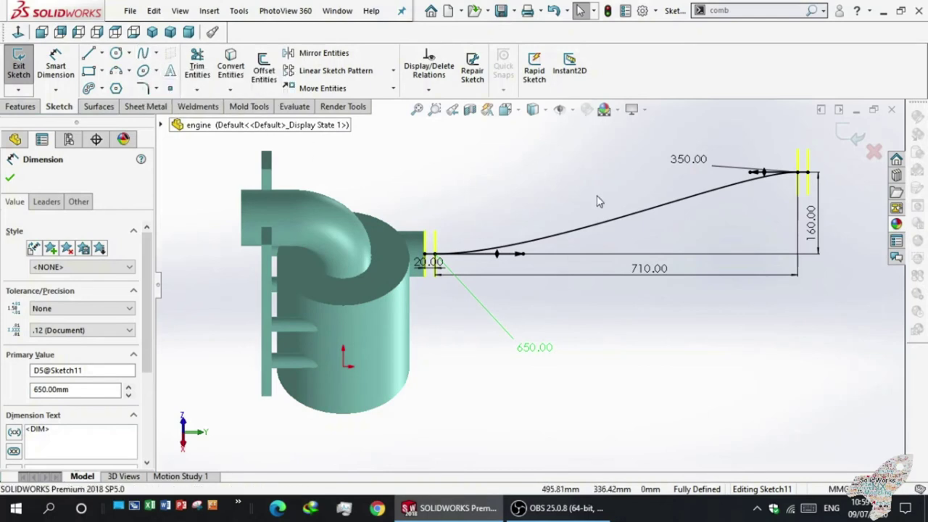
scroll(599, 199, up, 3)
scroll(636, 221, down, 3)
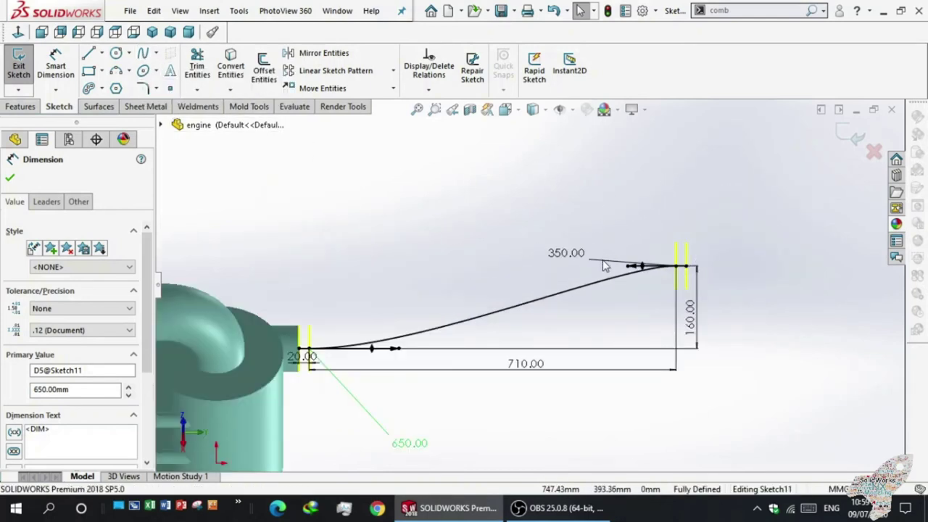
drag(575, 259, 587, 216)
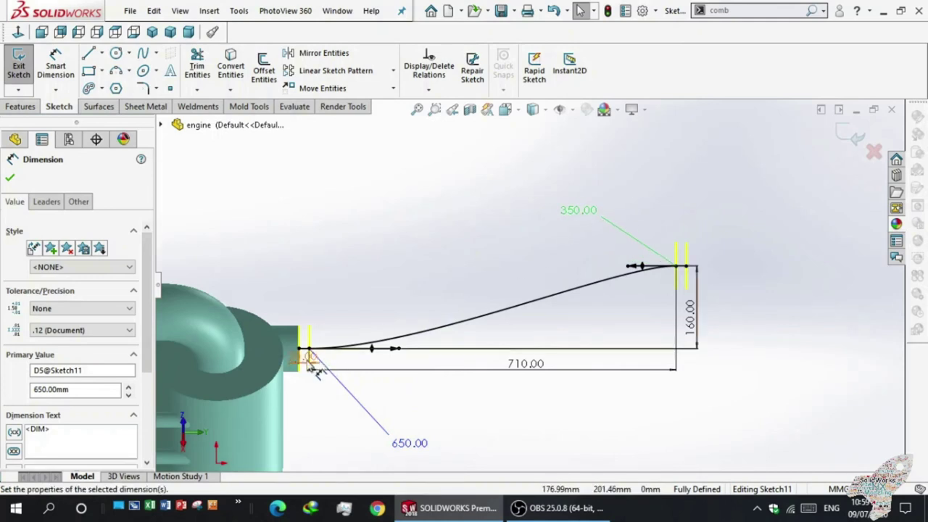
- Check the 20.00 dimension and exit the path sketch
scroll(316, 348, down, 2)
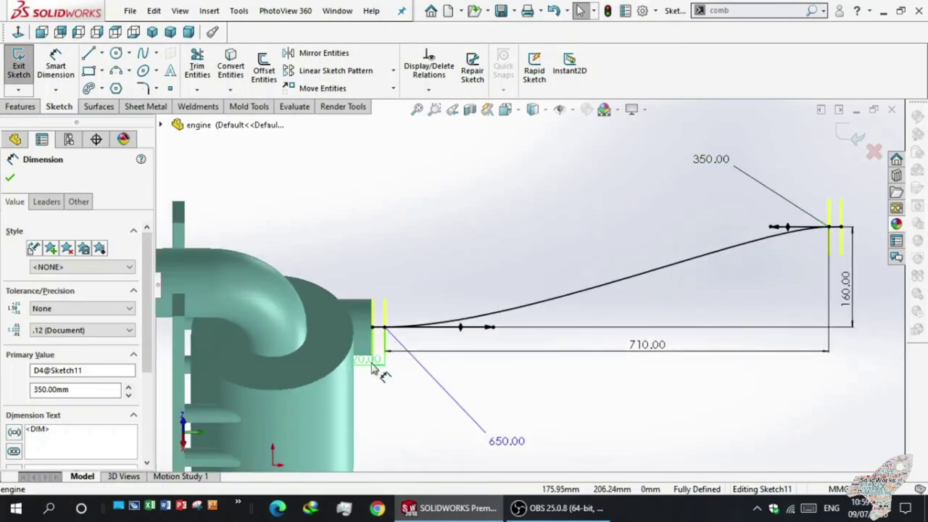
click(381, 402)
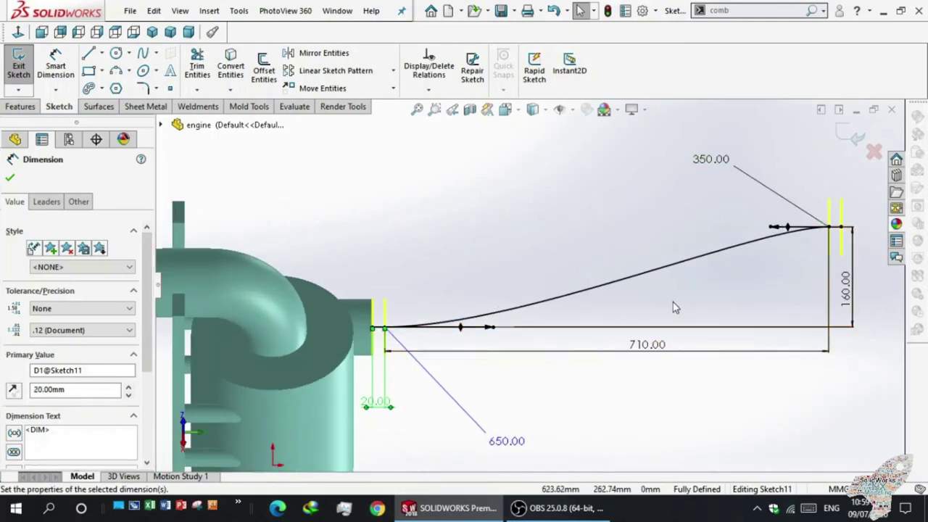
scroll(469, 353, up, 3)
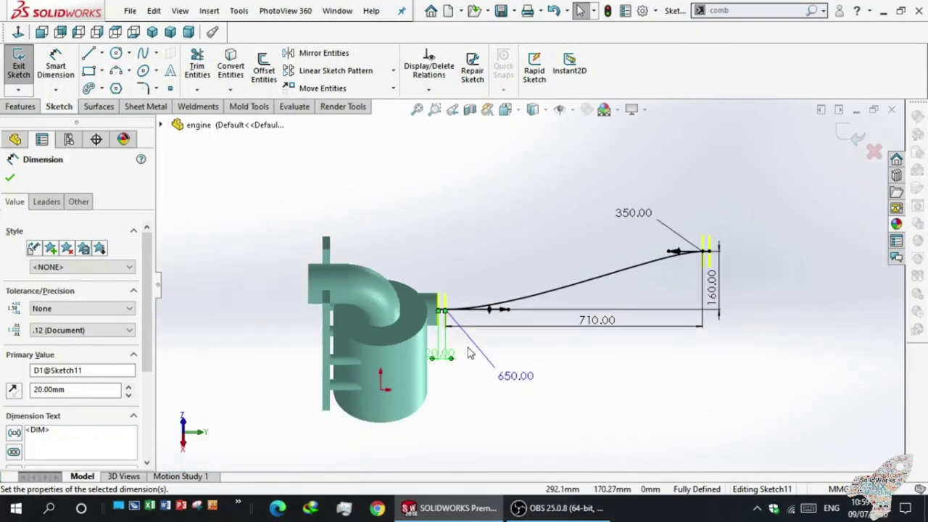
scroll(639, 322, down, 1)
scroll(631, 323, down, 2)
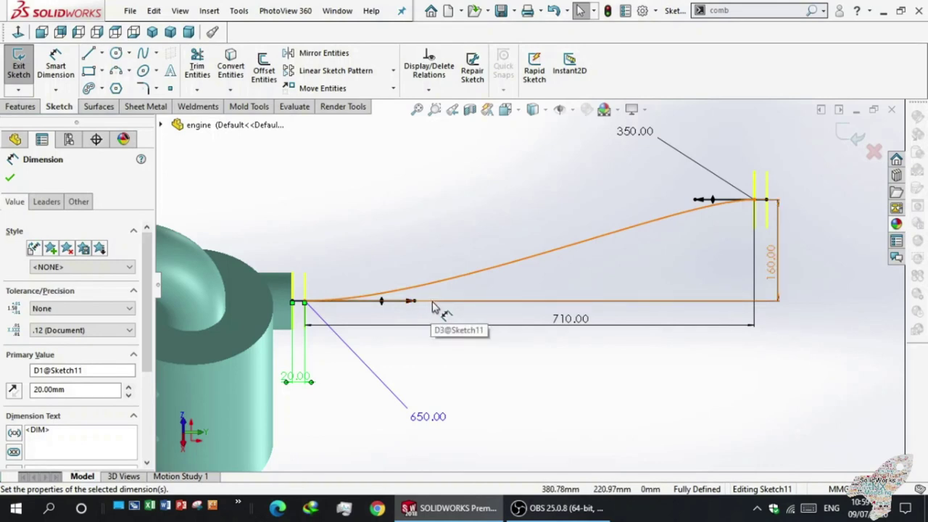
click(19, 64)
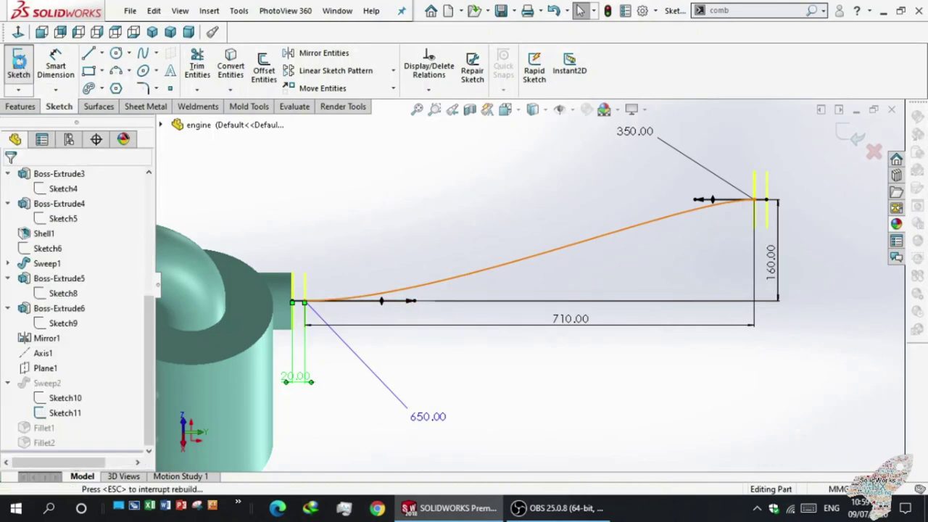
- Select Sweep2 and orbit the model to inspect the exhaust sweep's path and profile
mouse_move(377, 284)
middle_down()
mouse_move(380, 268)
mouse_move(314, 212)
middle_up()
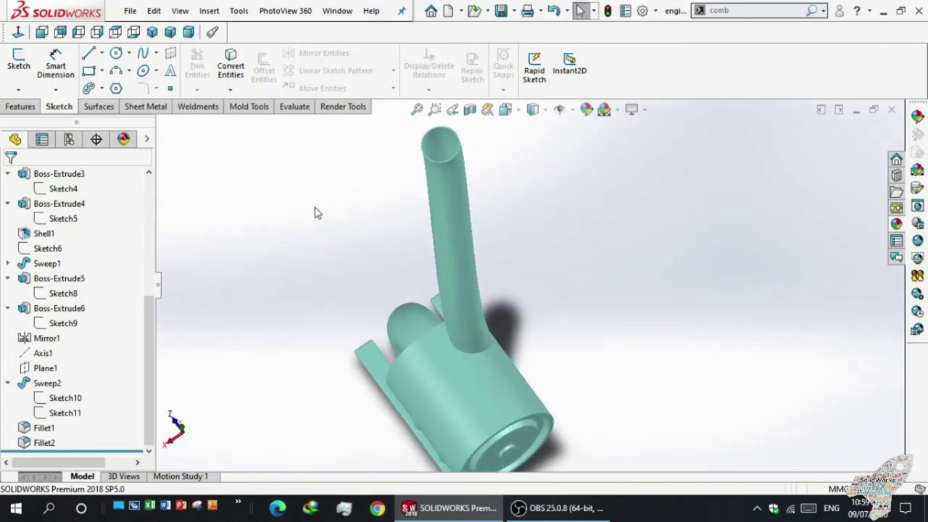
click(31, 383)
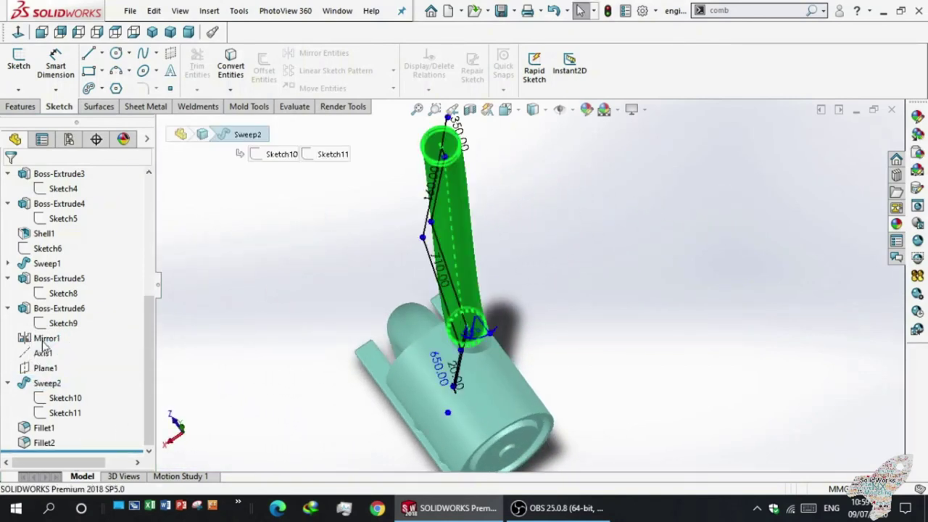
mouse_move(379, 413)
middle_down()
mouse_move(343, 346)
mouse_move(188, 360)
middle_up()
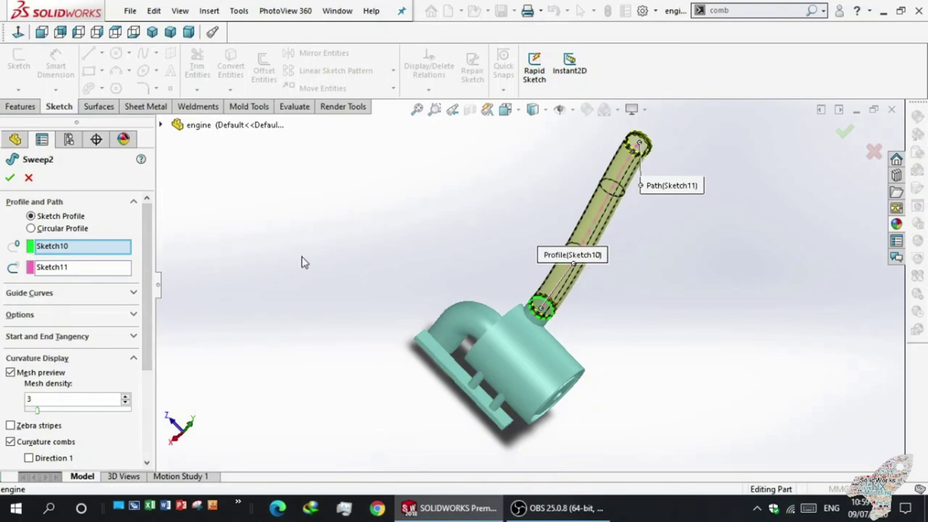
scroll(613, 283, down, 1)
scroll(493, 340, down, 2)
scroll(462, 343, down, 2)
scroll(440, 325, down, 2)
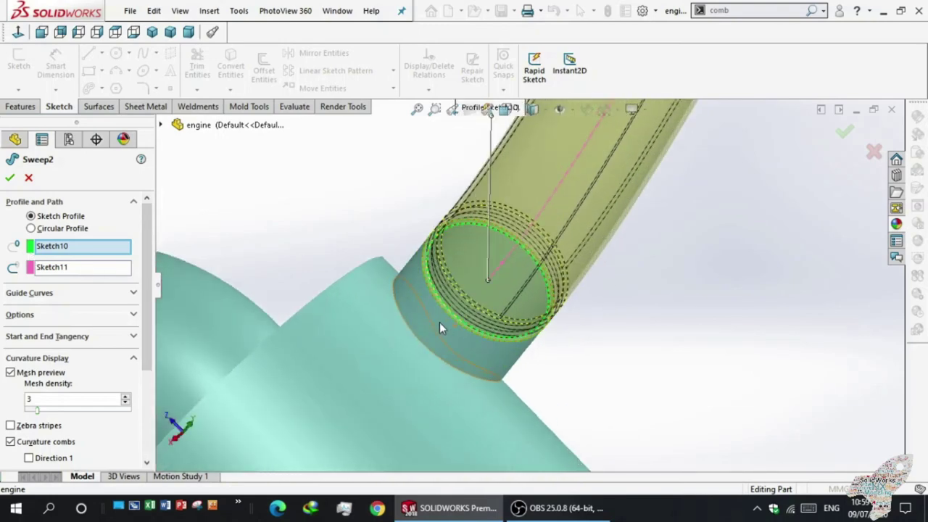
scroll(440, 327, down, 1)
scroll(449, 290, down, 1)
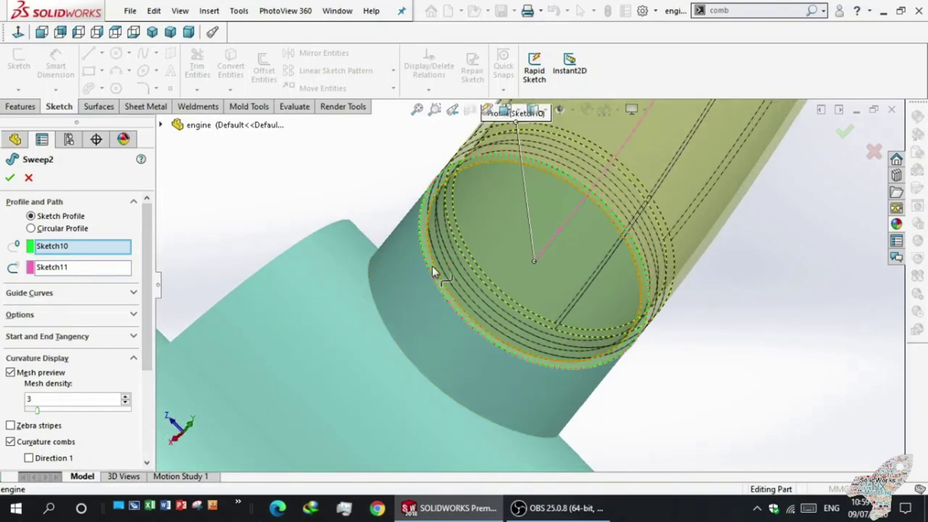
scroll(432, 266, up, 1)
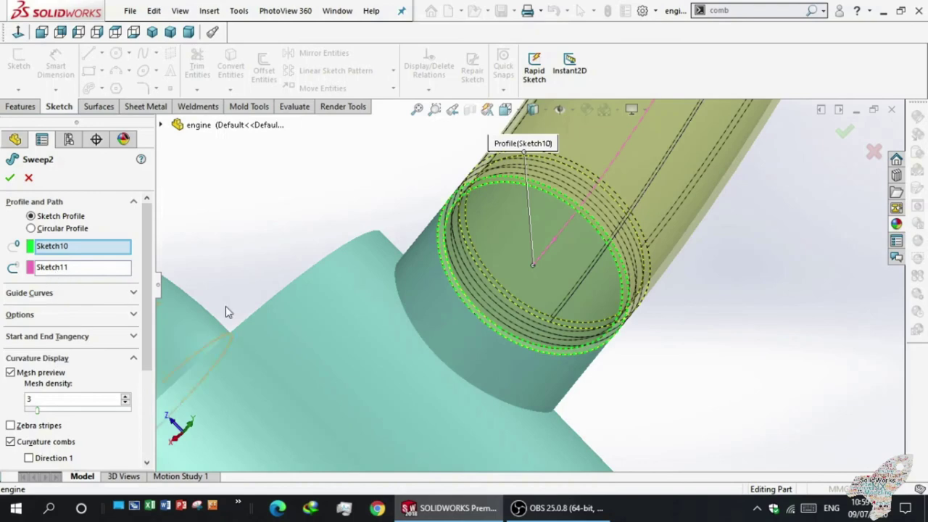
scroll(492, 318, up, 6)
mouse_move(488, 294)
middle_down()
mouse_move(444, 252)
mouse_move(396, 267)
middle_up()
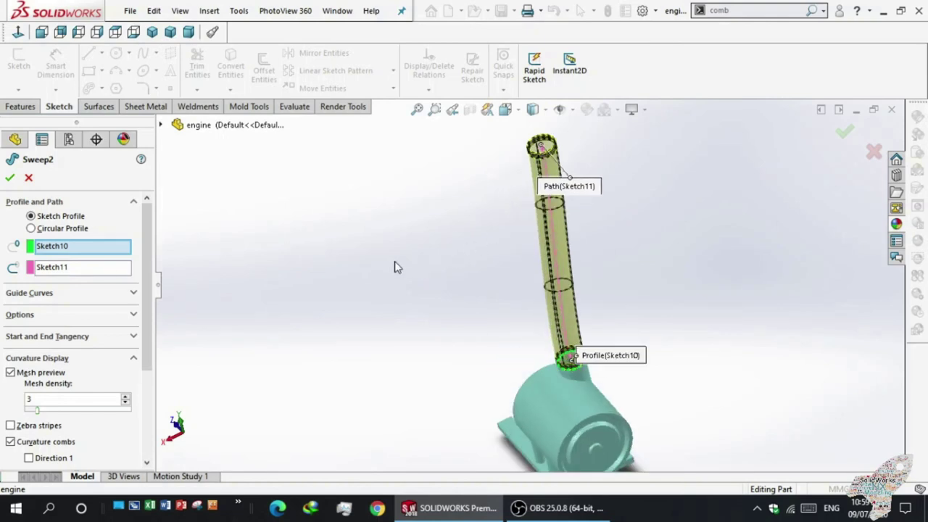
- Confirm Sweep2 with the Sketch10 profile along the Sketch11 path
click(10, 178)
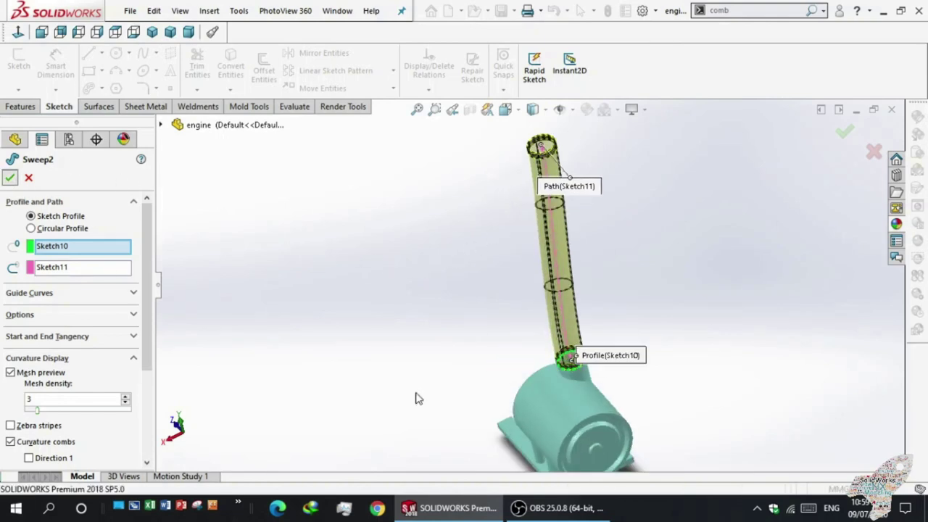
mouse_move(444, 404)
middle_down()
mouse_move(419, 363)
mouse_move(342, 358)
mouse_move(456, 394)
mouse_move(427, 393)
middle_up()
mouse_move(87, 391)
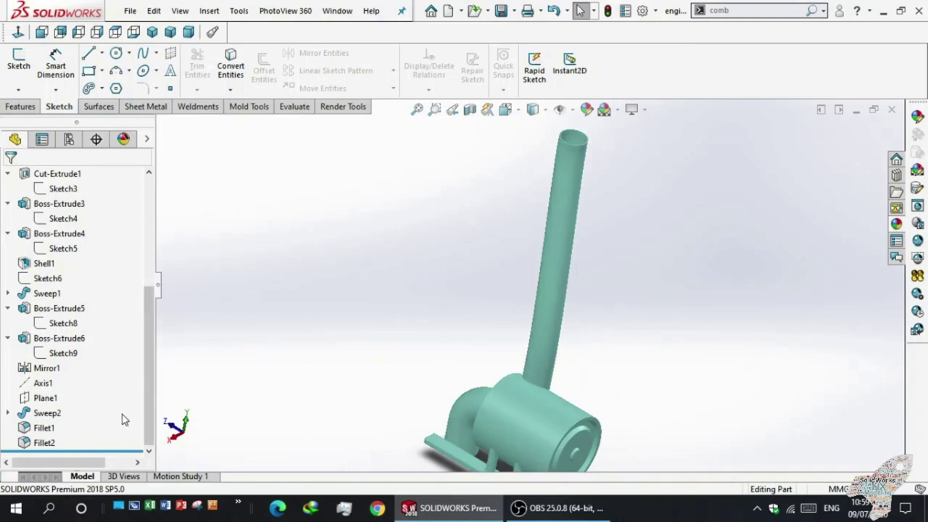
click(43, 430)
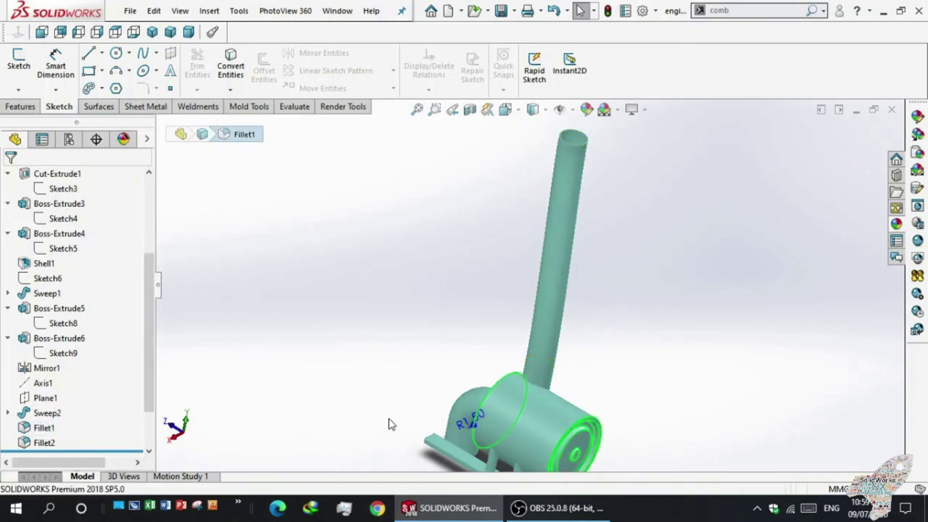
scroll(551, 406, down, 3)
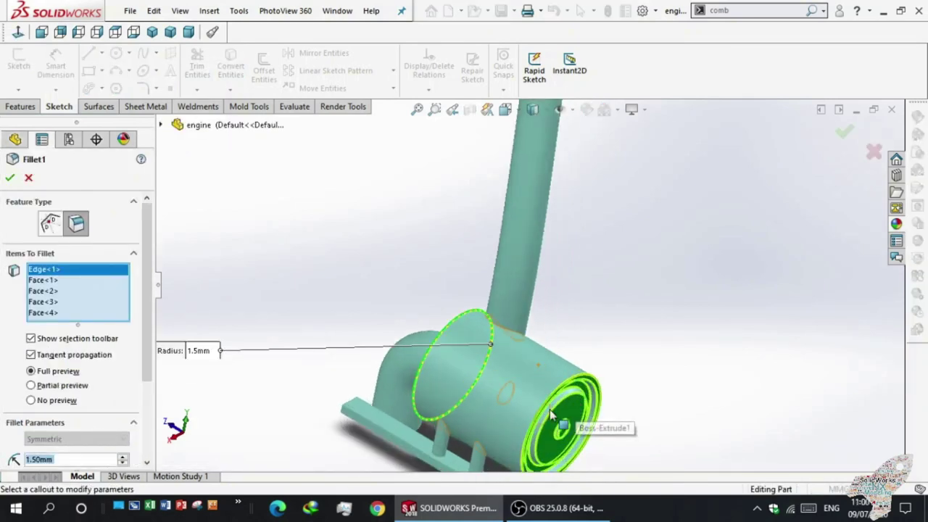
scroll(557, 414, down, 2)
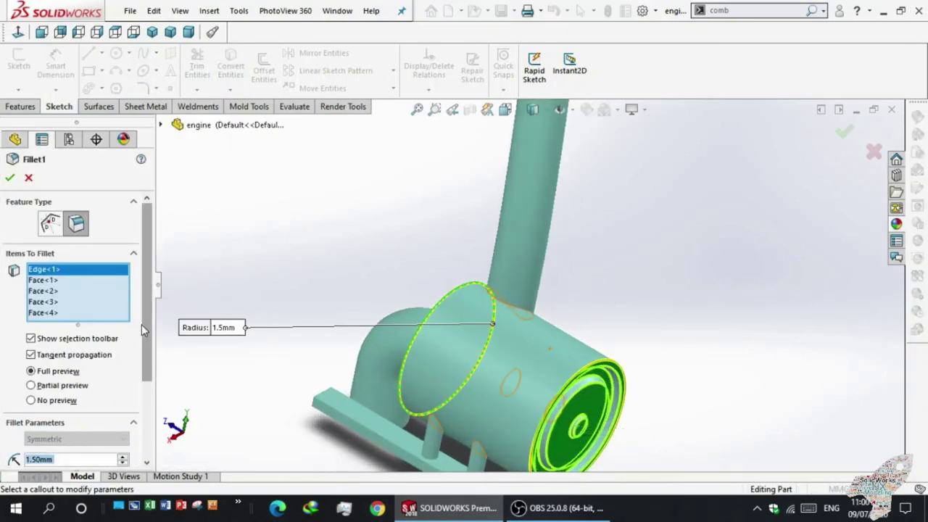
scroll(138, 336, down, 5)
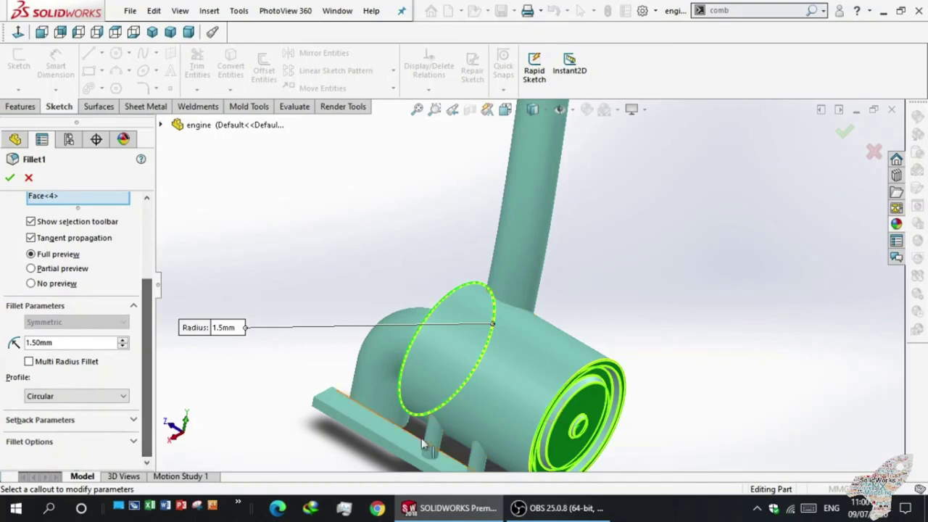
scroll(420, 446, up, 3)
scroll(507, 374, down, 3)
scroll(501, 373, down, 3)
scroll(484, 361, down, 2)
middle_drag(485, 361, 480, 327)
scroll(490, 321, up, 2)
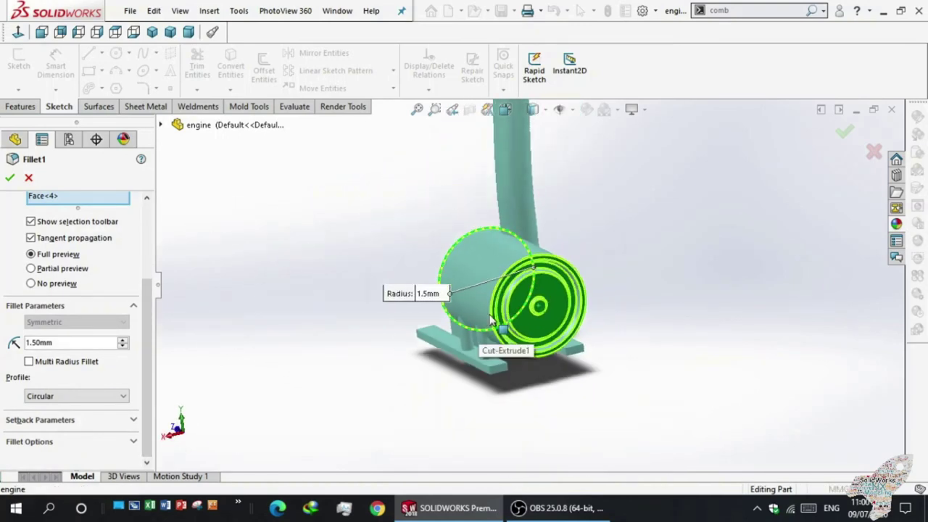
scroll(490, 320, down, 2)
scroll(492, 318, down, 2)
scroll(497, 312, down, 2)
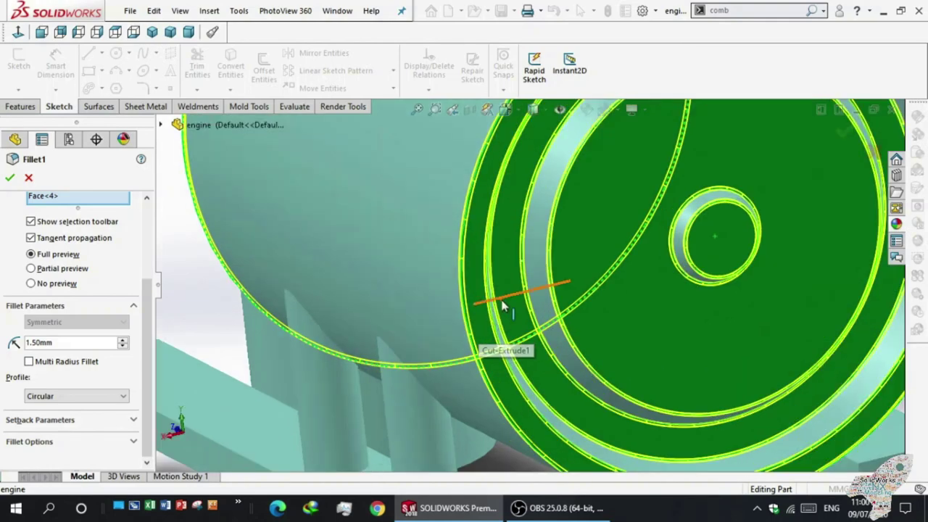
middle_drag(503, 306, 477, 309)
scroll(477, 310, up, 2)
scroll(478, 312, down, 2)
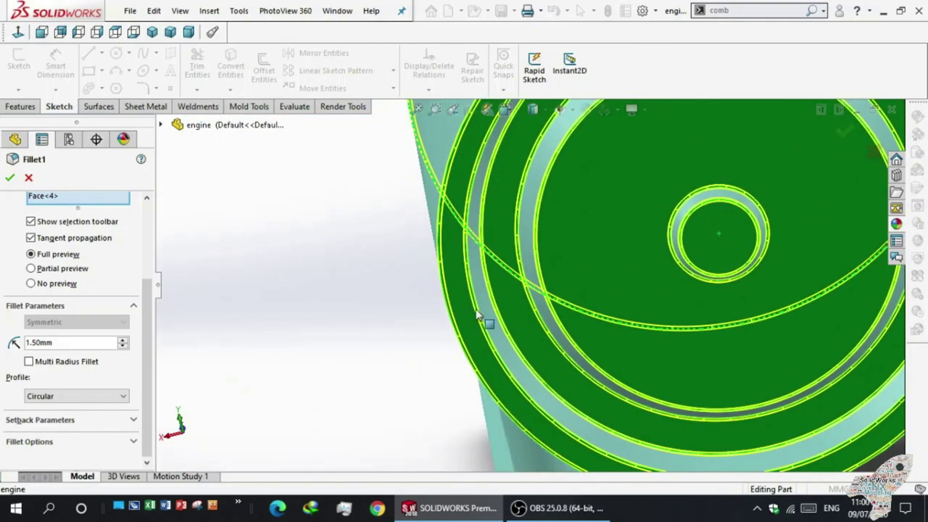
scroll(484, 307, up, 2)
scroll(491, 319, down, 2)
scroll(464, 330, down, 1)
mouse_move(440, 335)
middle_down()
mouse_move(409, 338)
mouse_move(453, 324)
middle_up()
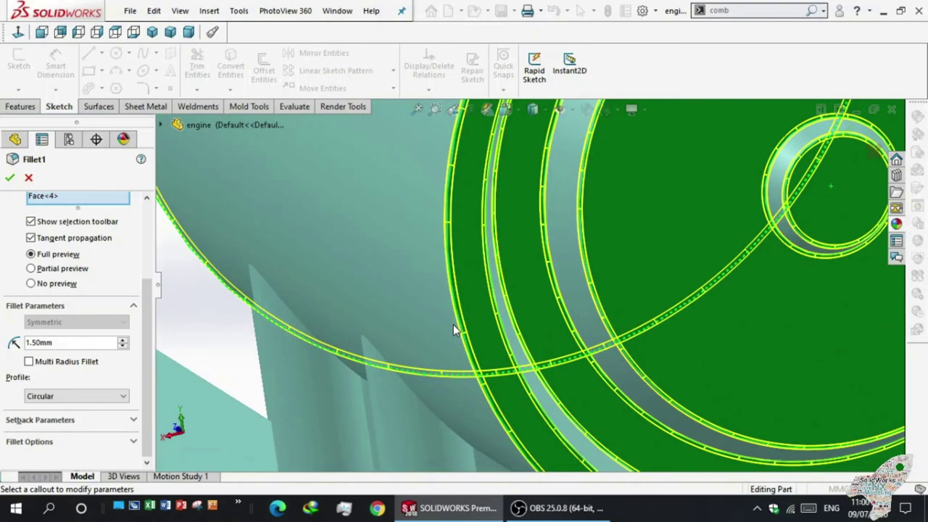
middle_drag(442, 345, 464, 332)
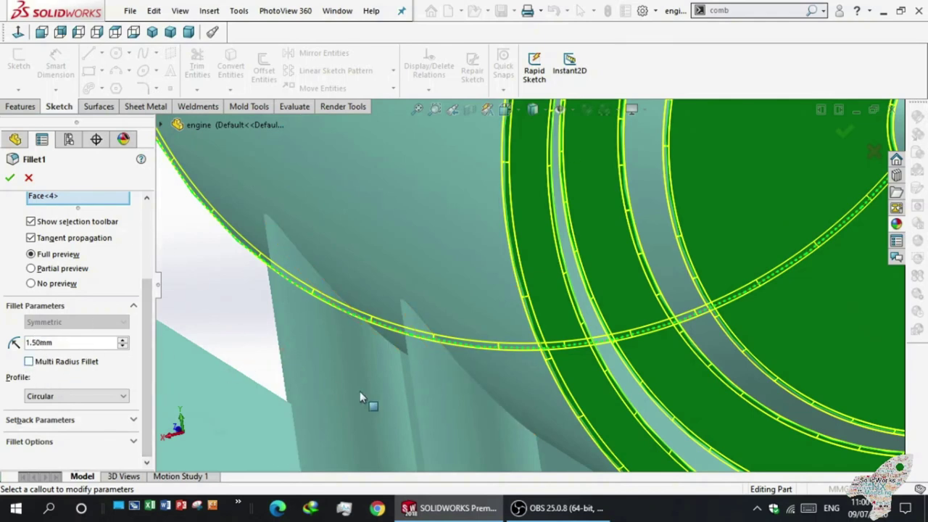
scroll(536, 381, up, 5)
scroll(535, 361, up, 3)
scroll(524, 322, up, 2)
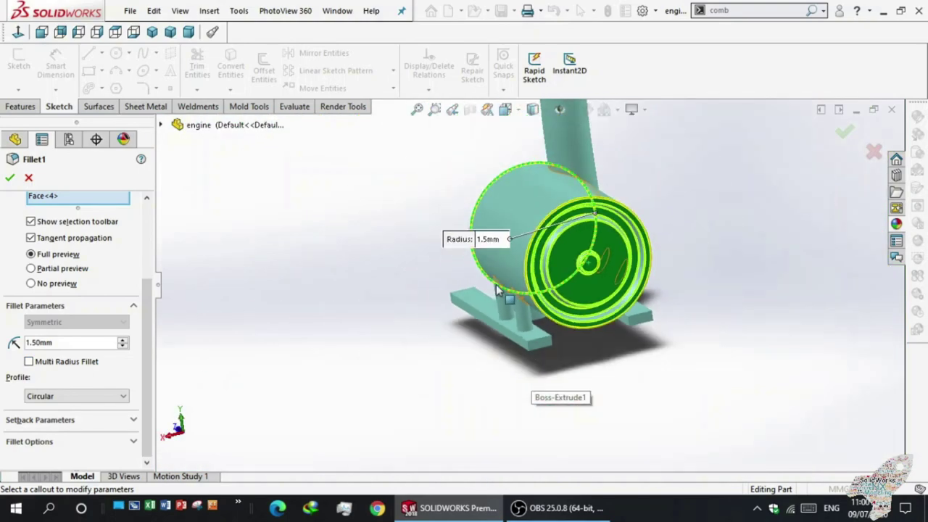
middle_drag(438, 239, 531, 287)
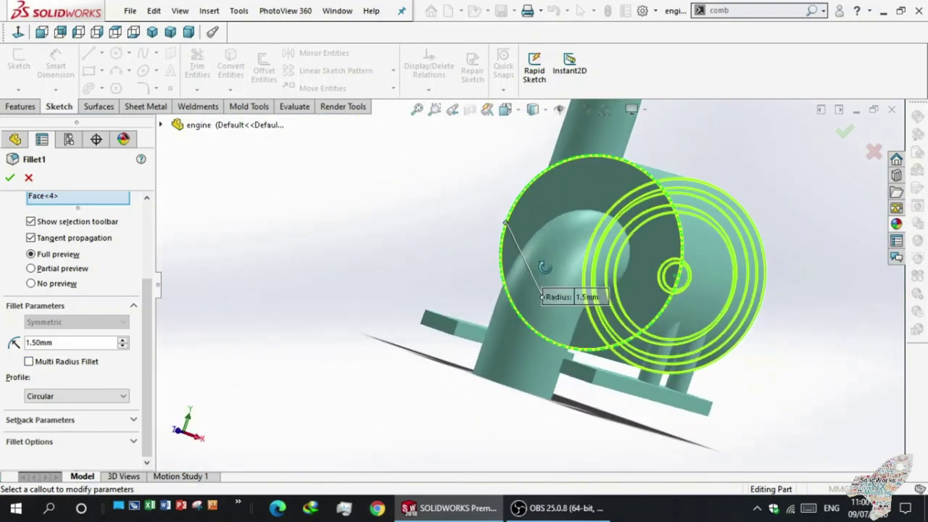
mouse_move(531, 287)
middle_down()
mouse_move(435, 249)
mouse_move(276, 211)
middle_up()
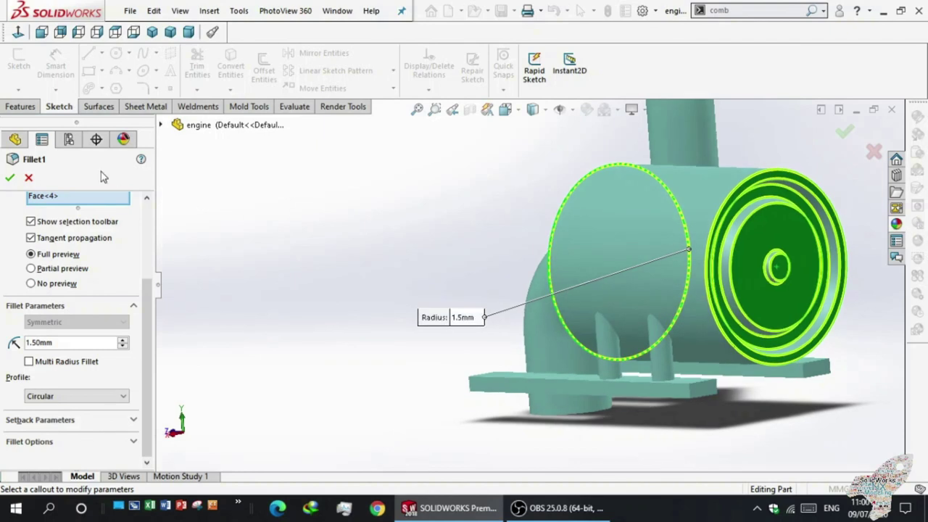
click(10, 180)
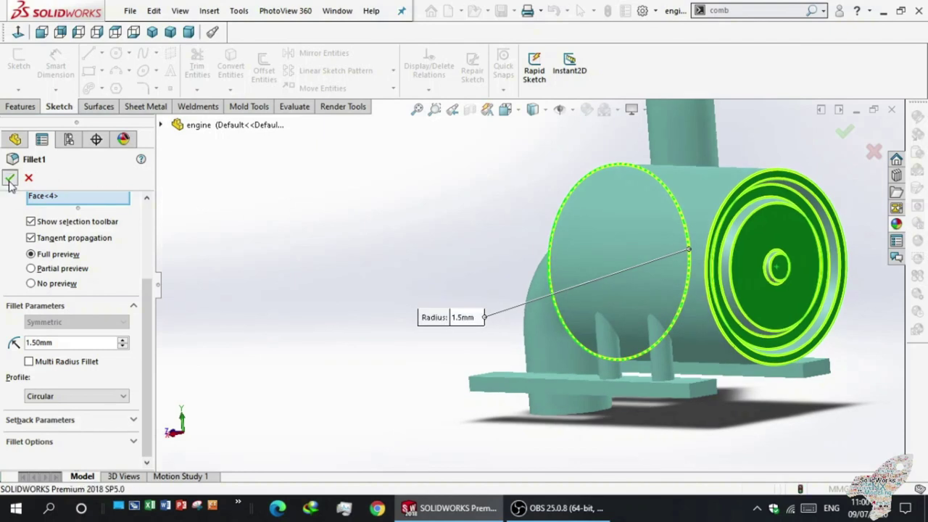
scroll(305, 338, down, 2)
scroll(305, 338, up, 2)
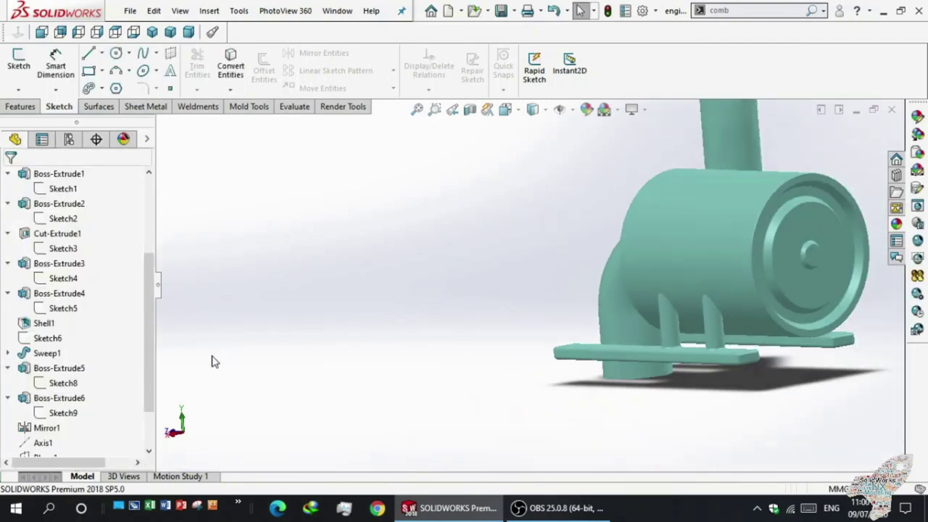
scroll(105, 371, up, 1)
scroll(123, 362, down, 2)
scroll(73, 406, down, 1)
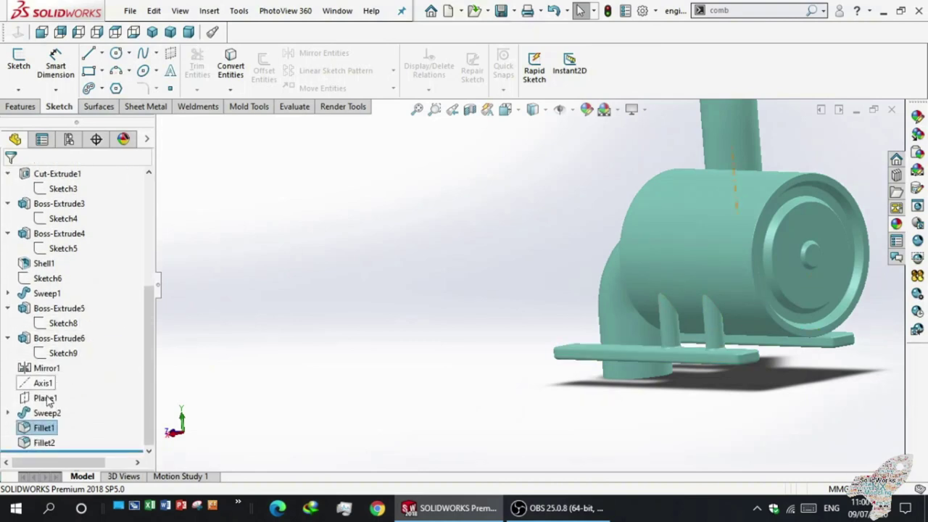
click(36, 443)
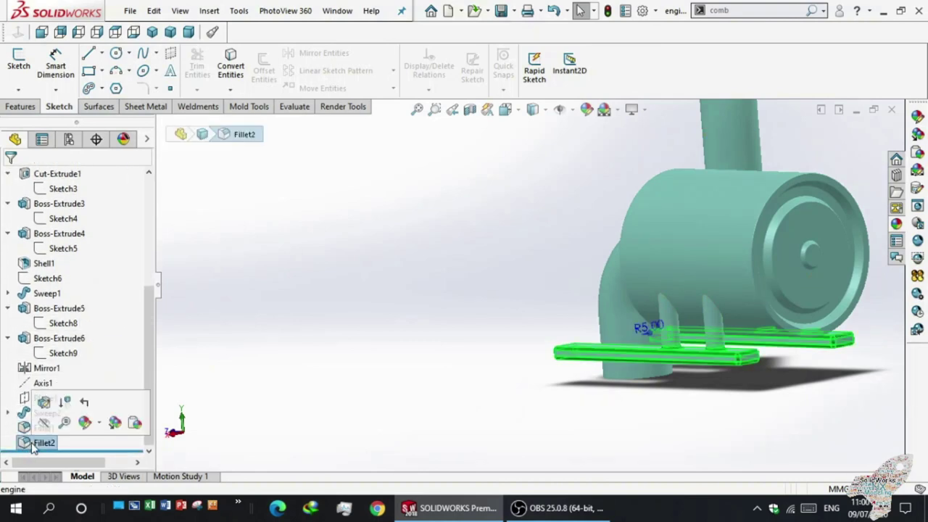
click(44, 403)
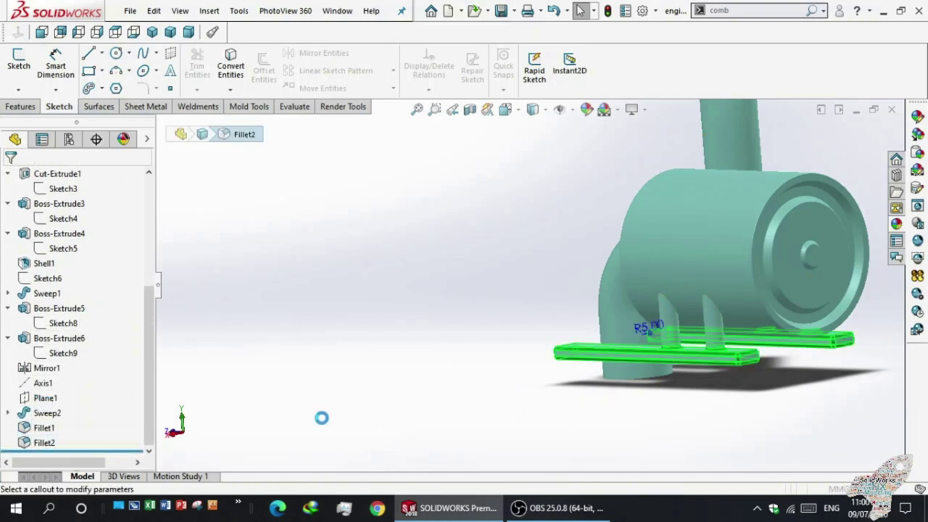
scroll(670, 388, down, 3)
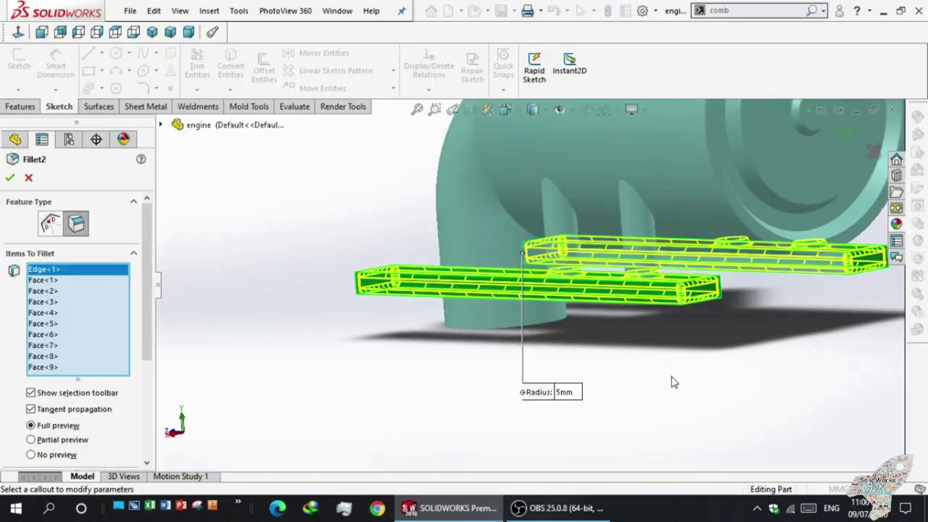
middle_drag(580, 370, 675, 369)
scroll(595, 378, up, 3)
scroll(487, 325, up, 2)
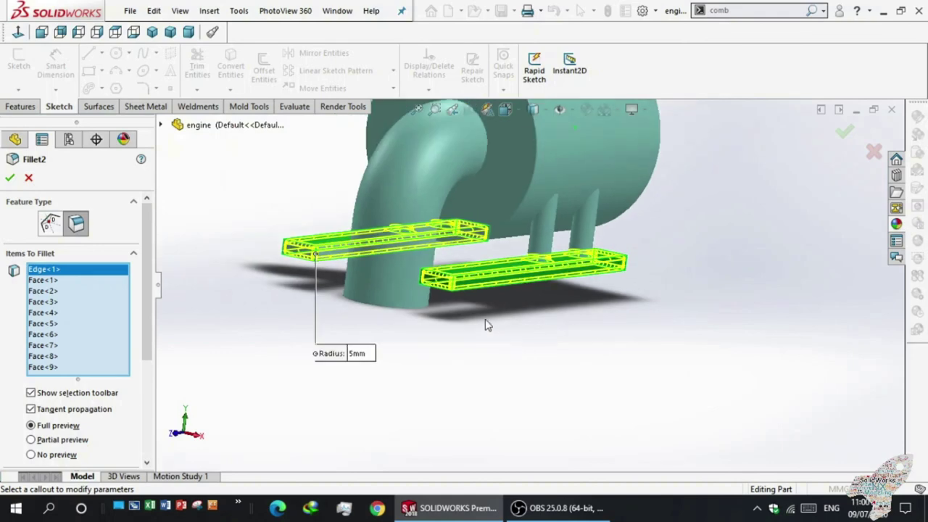
scroll(305, 228, down, 3)
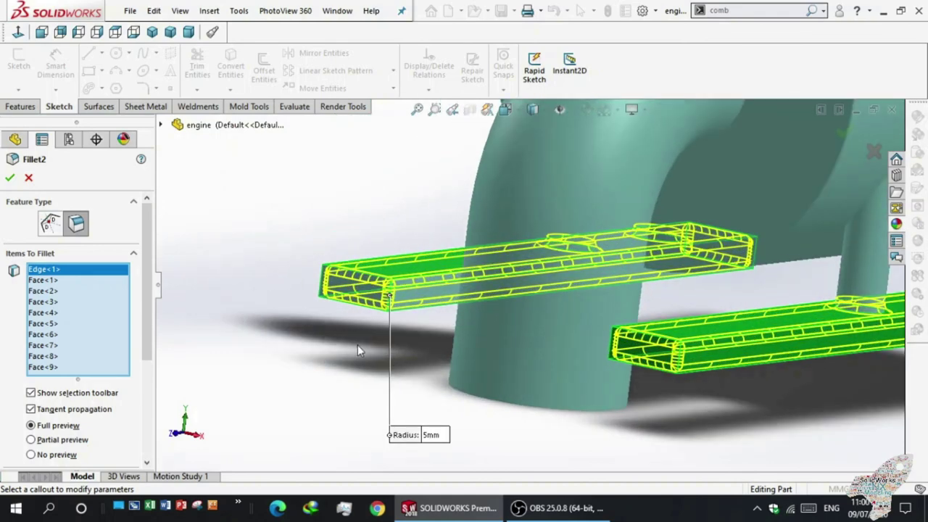
middle_drag(358, 344, 406, 388)
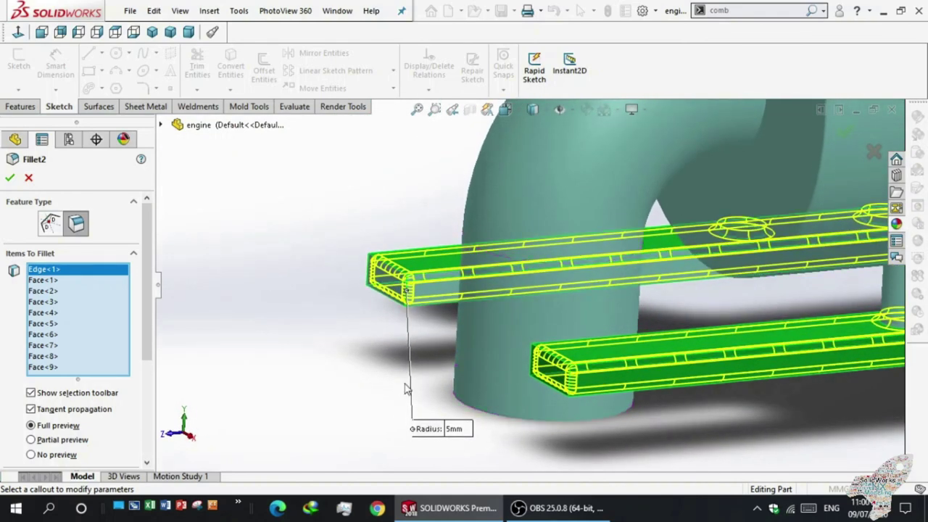
scroll(407, 388, up, 2)
scroll(436, 377, up, 2)
scroll(528, 384, down, 4)
scroll(537, 291, up, 1)
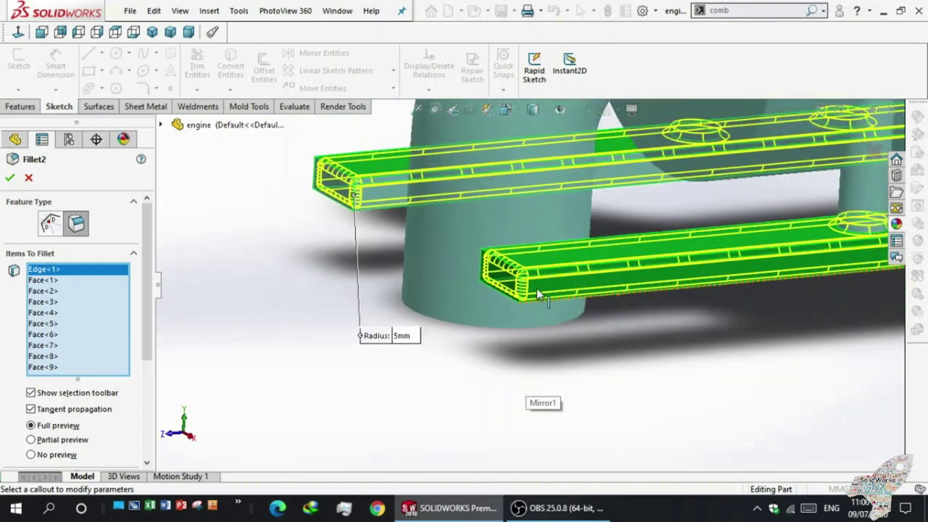
scroll(507, 284, down, 3)
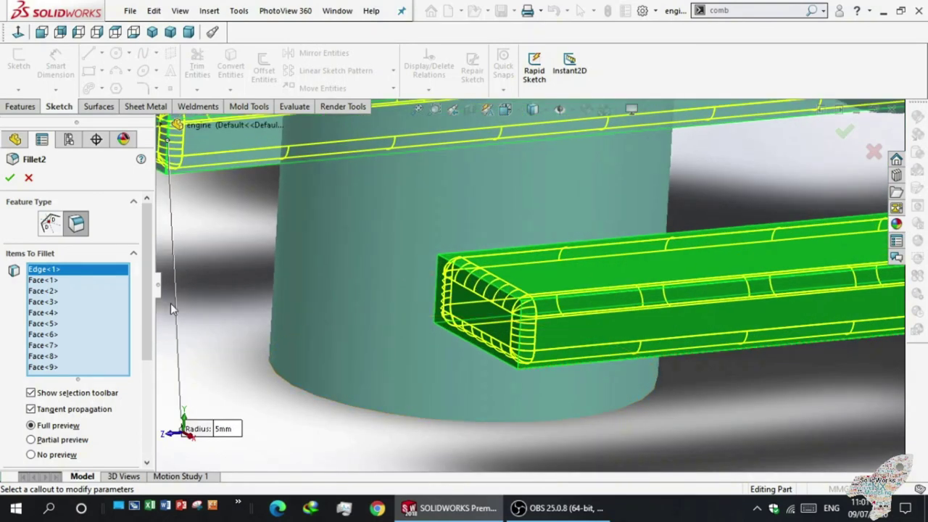
scroll(122, 298, down, 2)
scroll(109, 327, down, 1)
scroll(64, 369, down, 2)
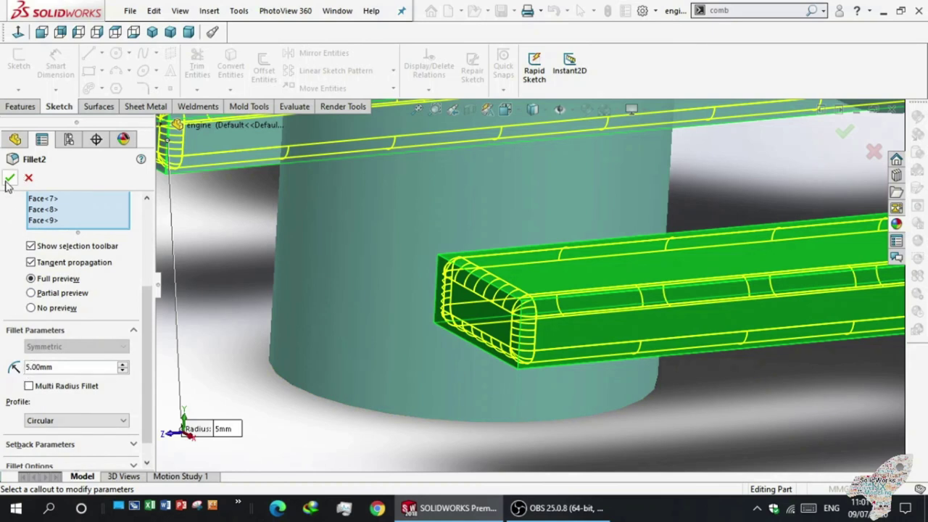
key(Return)
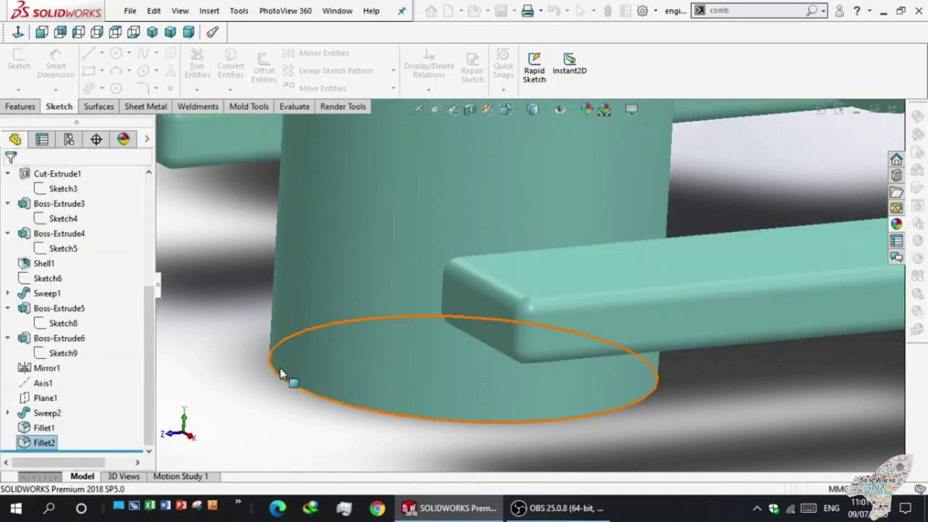
scroll(290, 373, up, 3)
scroll(290, 374, up, 3)
scroll(289, 372, up, 3)
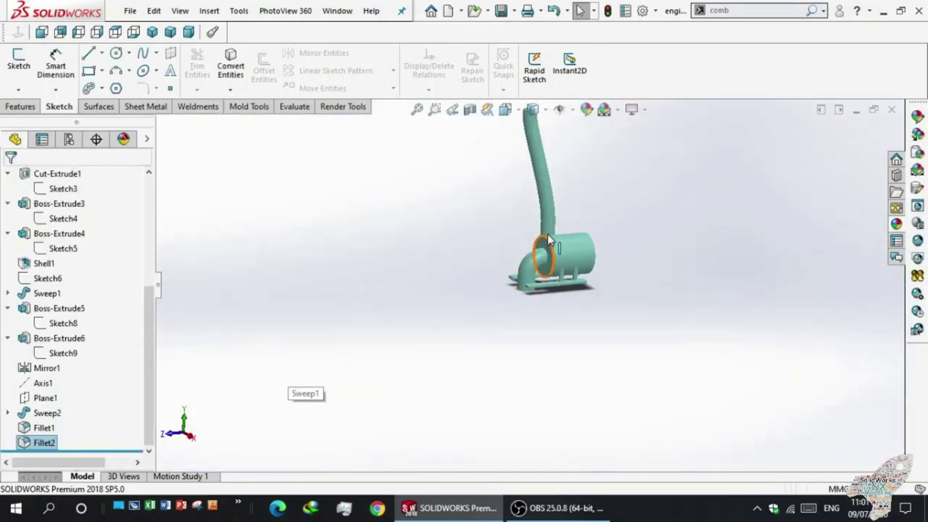
scroll(522, 239, down, 4)
scroll(486, 286, down, 2)
mouse_move(478, 296)
middle_down()
mouse_move(446, 272)
mouse_move(384, 259)
mouse_move(231, 269)
middle_up()
mouse_move(350, 272)
middle_down()
mouse_move(329, 290)
mouse_move(281, 285)
mouse_move(367, 303)
mouse_move(349, 282)
mouse_move(300, 265)
mouse_move(255, 276)
mouse_move(208, 312)
middle_up()
mouse_move(446, 386)
middle_down()
mouse_move(384, 375)
mouse_move(346, 392)
mouse_move(400, 370)
mouse_move(346, 379)
mouse_move(275, 431)
mouse_move(427, 390)
mouse_move(382, 409)
mouse_move(478, 412)
mouse_move(398, 377)
mouse_move(480, 379)
mouse_move(409, 369)
mouse_move(427, 352)
mouse_move(358, 388)
mouse_move(425, 429)
mouse_move(425, 445)
middle_up()
scroll(577, 421, up, 2)
scroll(584, 401, down, 2)
scroll(590, 387, down, 3)
scroll(594, 340, up, 5)
scroll(566, 290, down, 3)
mouse_move(533, 228)
middle_down()
mouse_move(450, 312)
mouse_move(430, 322)
mouse_move(429, 313)
mouse_move(445, 303)
mouse_move(482, 317)
mouse_move(454, 309)
mouse_move(489, 307)
mouse_move(425, 327)
mouse_move(467, 307)
mouse_move(481, 329)
middle_up()
scroll(486, 308, down, 2)
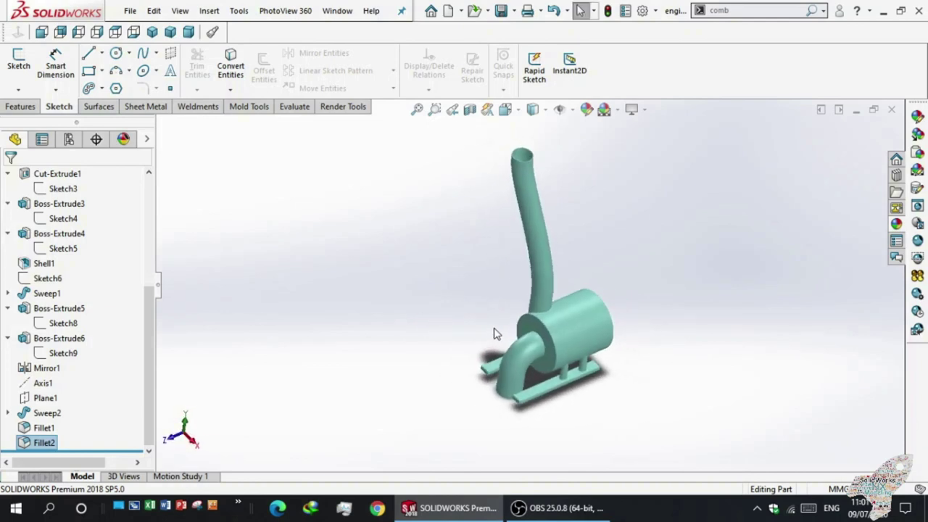